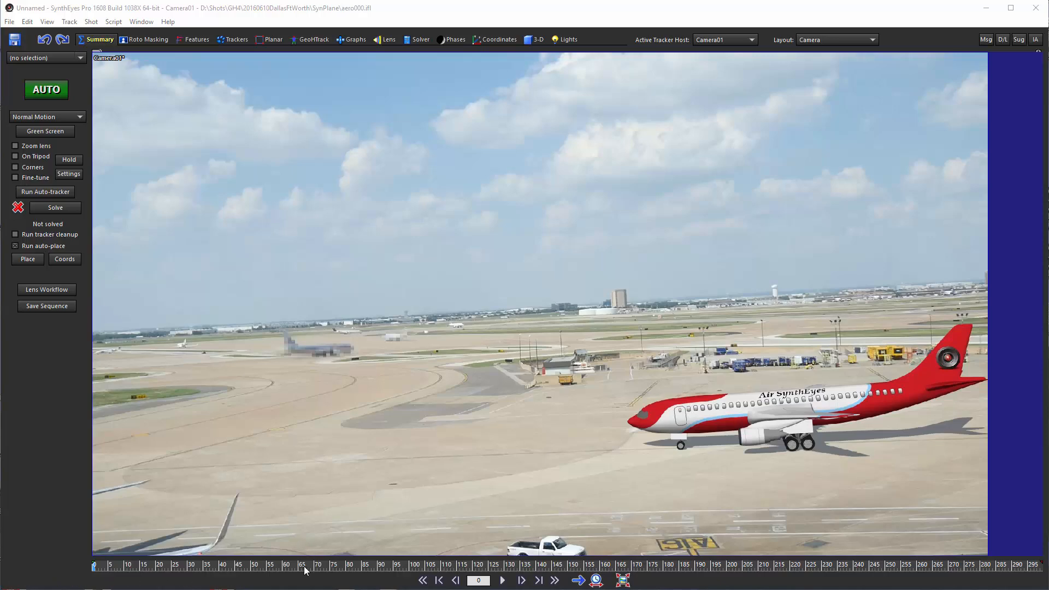
Scrub and play through the airport shot to review how the red plane moves across the tarmac.
drag(304, 568, 87, 563)
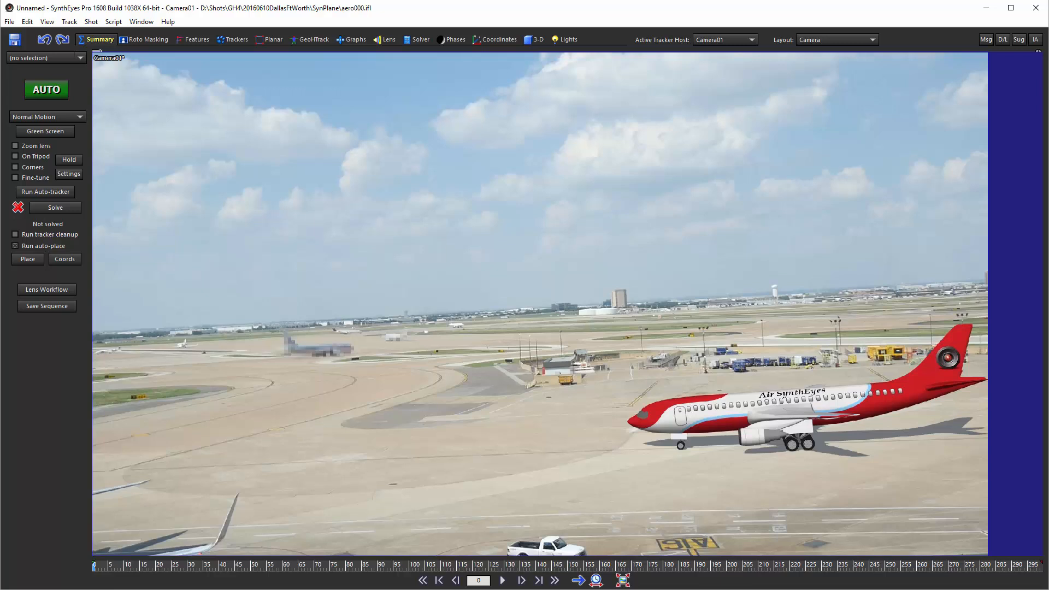
click(502, 580)
drag(794, 569, 518, 571)
click(502, 581)
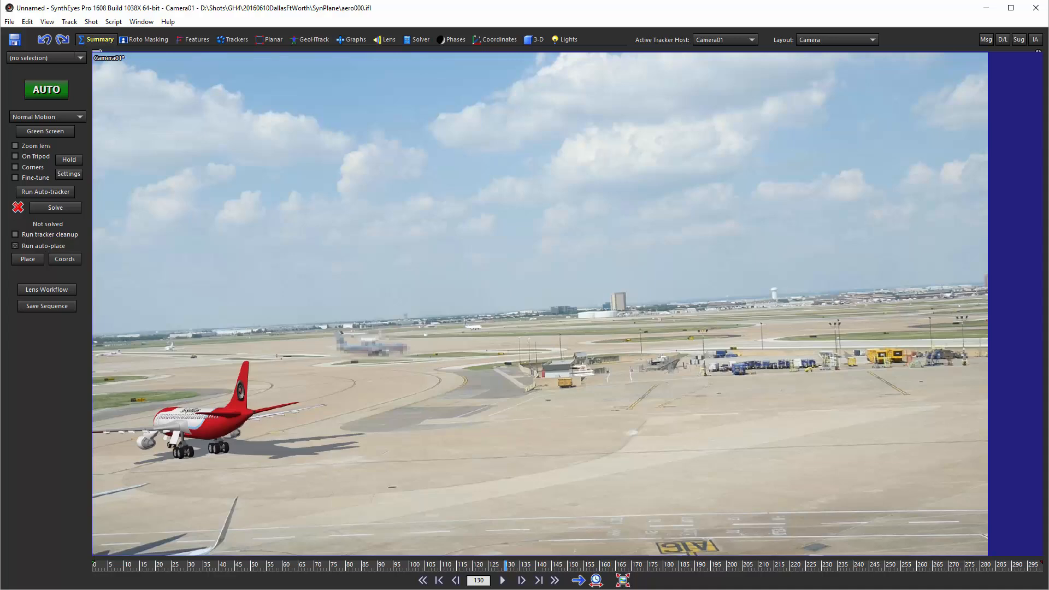
click(502, 581)
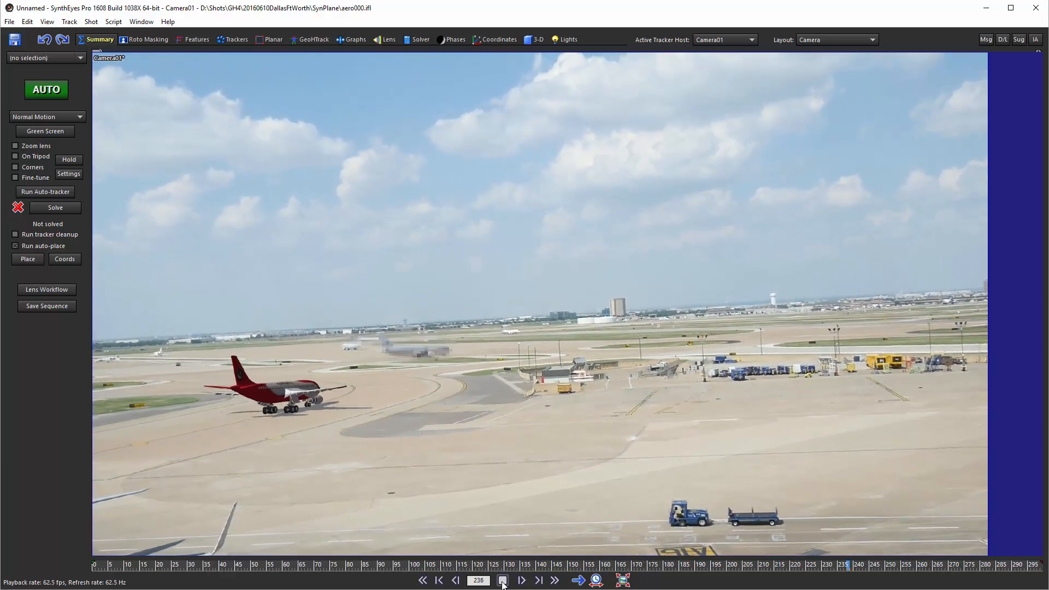
click(503, 580)
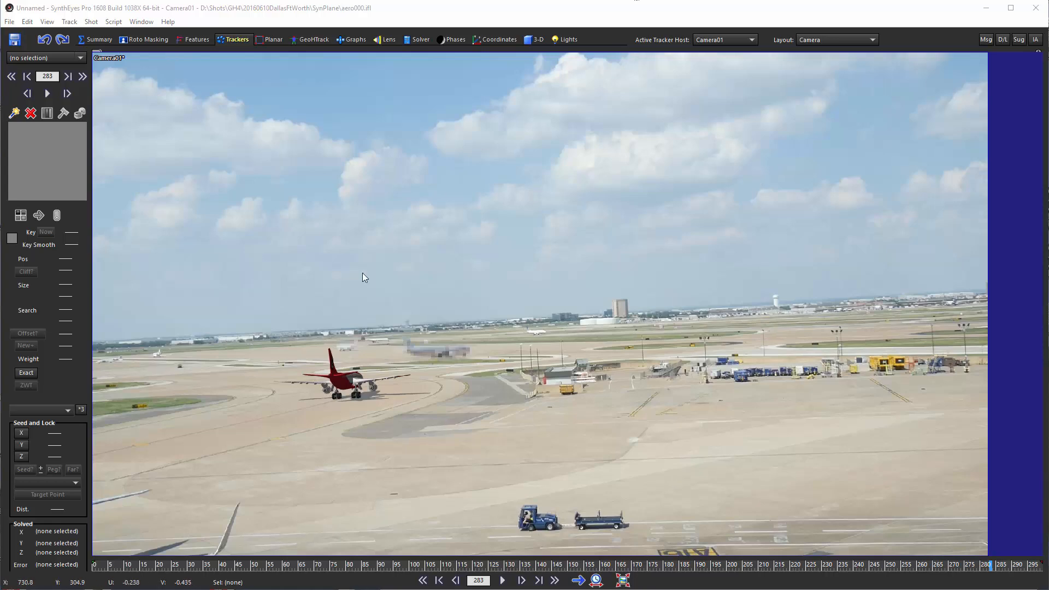
Switch to the annotated aerial map to examine the labelled ground coordinates, and return to SynthEyes.
key(alt+Tab)
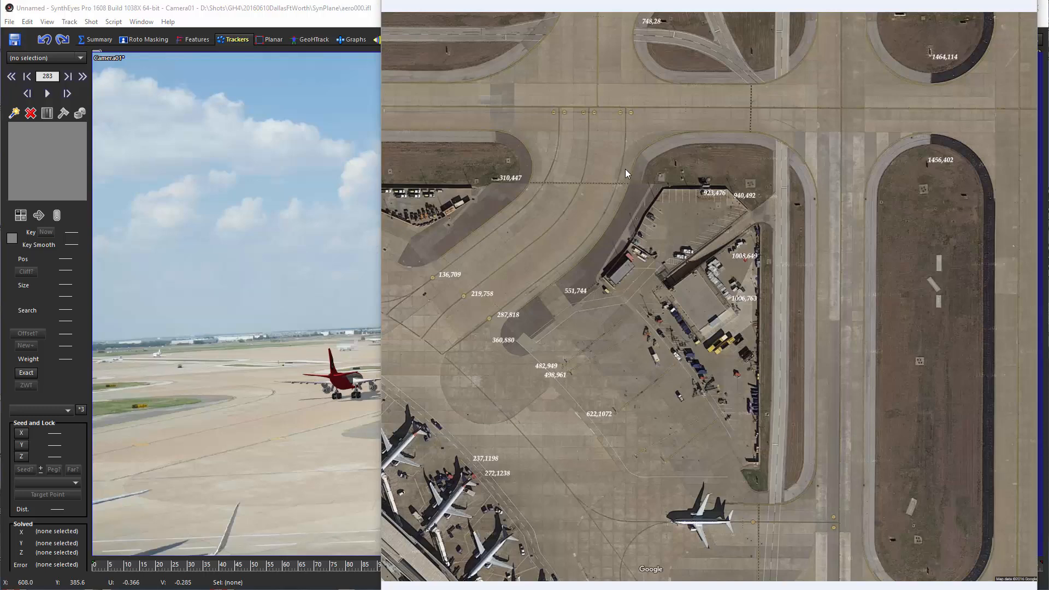
click(295, 13)
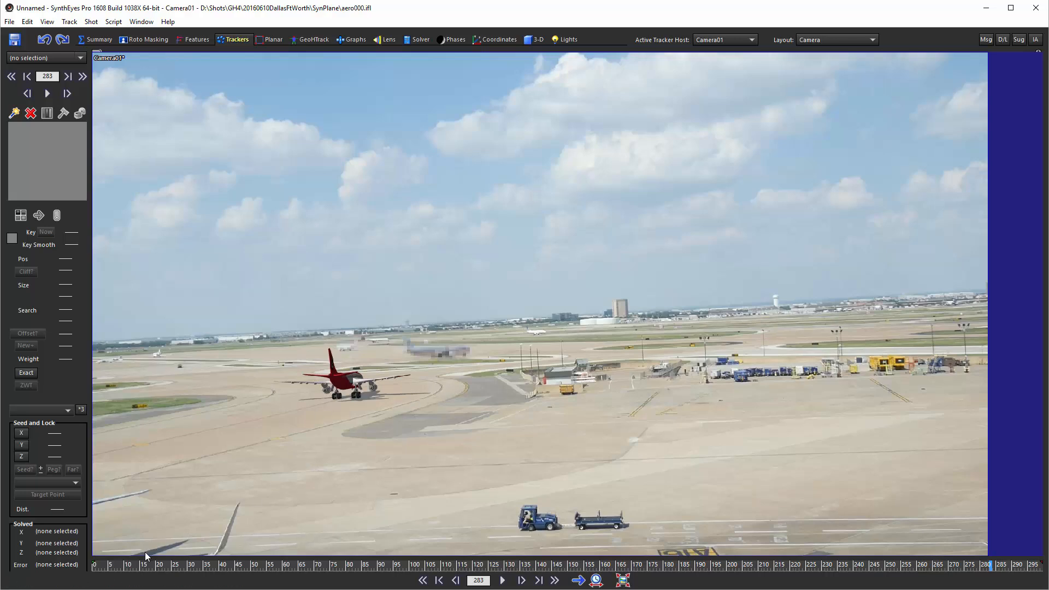
At frame 0, create a tracker on the pavement corner by the fence near the small building and fine-tune its position.
drag(129, 566, 65, 565)
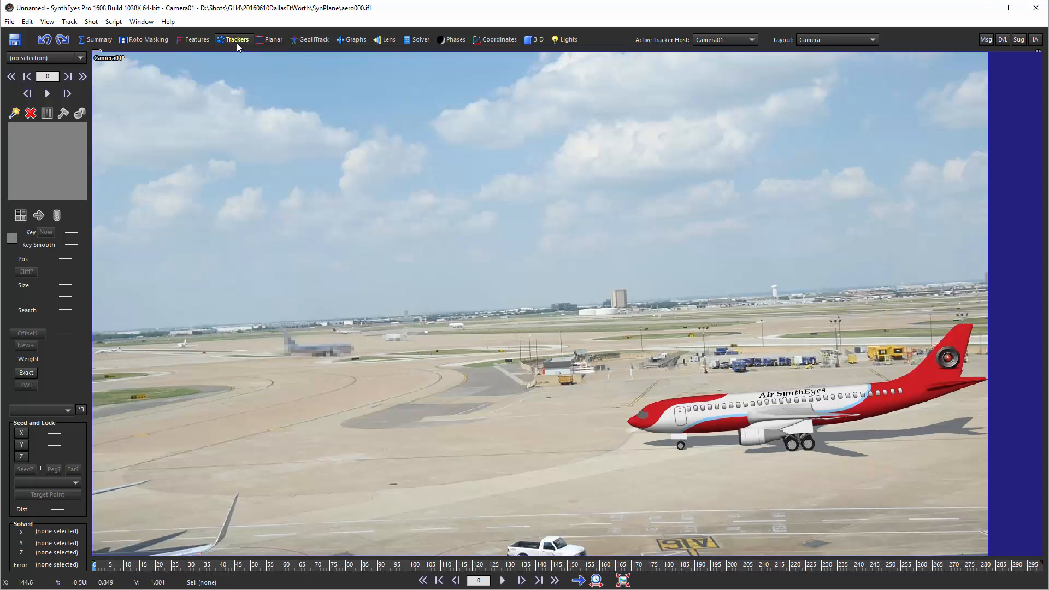
click(15, 113)
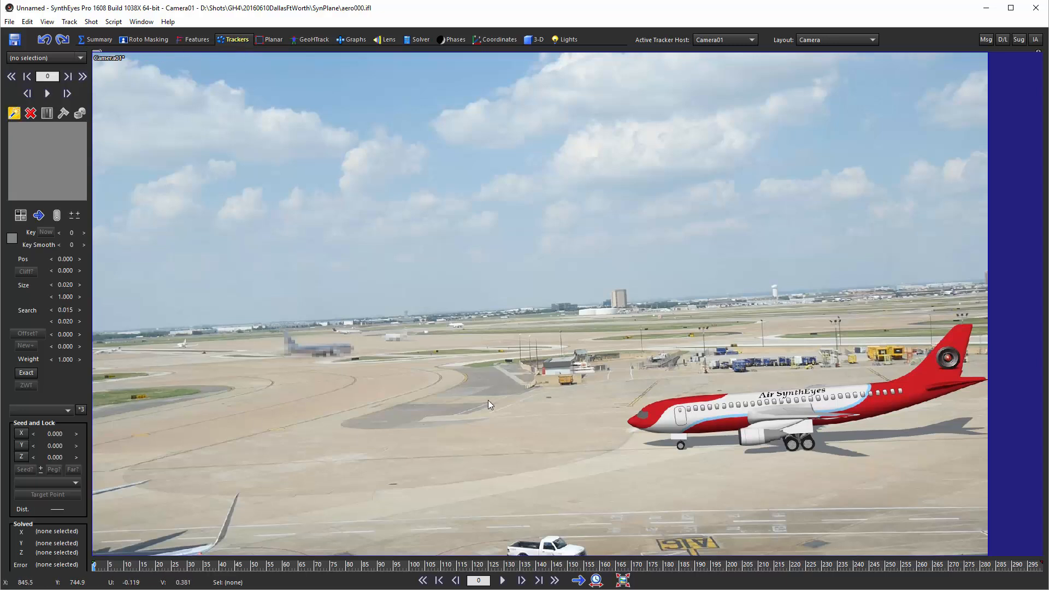
click(526, 388)
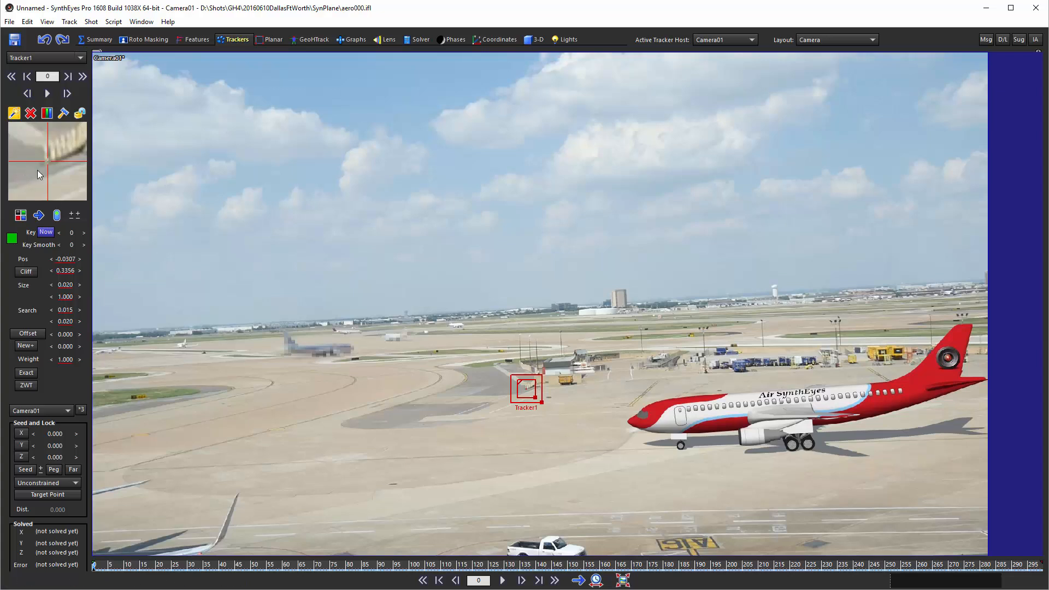
drag(57, 172, 60, 171)
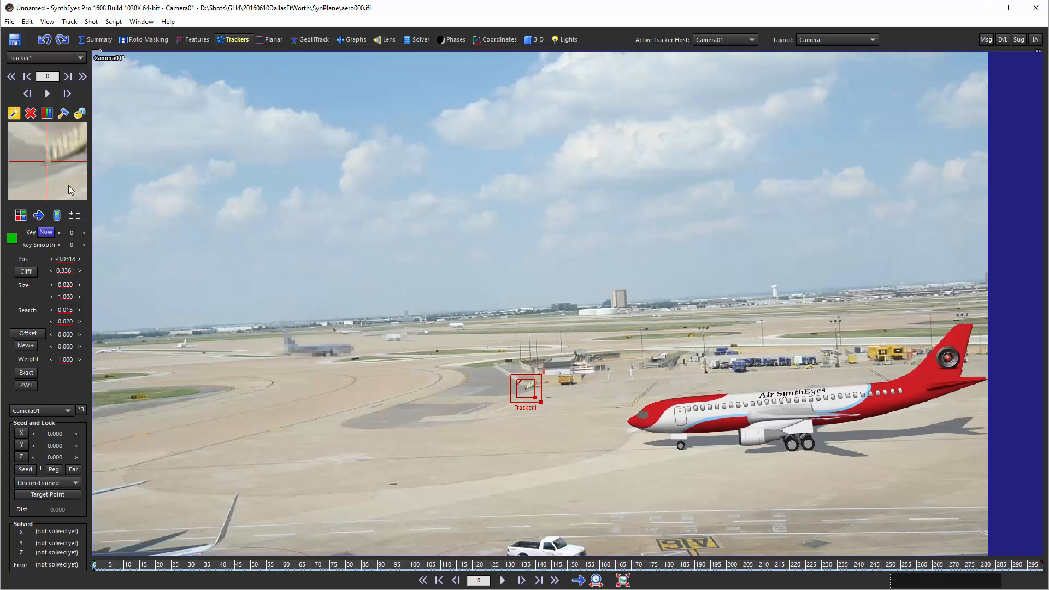
Track Tracker1 forward from frame 0 until the red plane's fuselage reaches its region, around frame 56.
scroll(69, 186, down, 13)
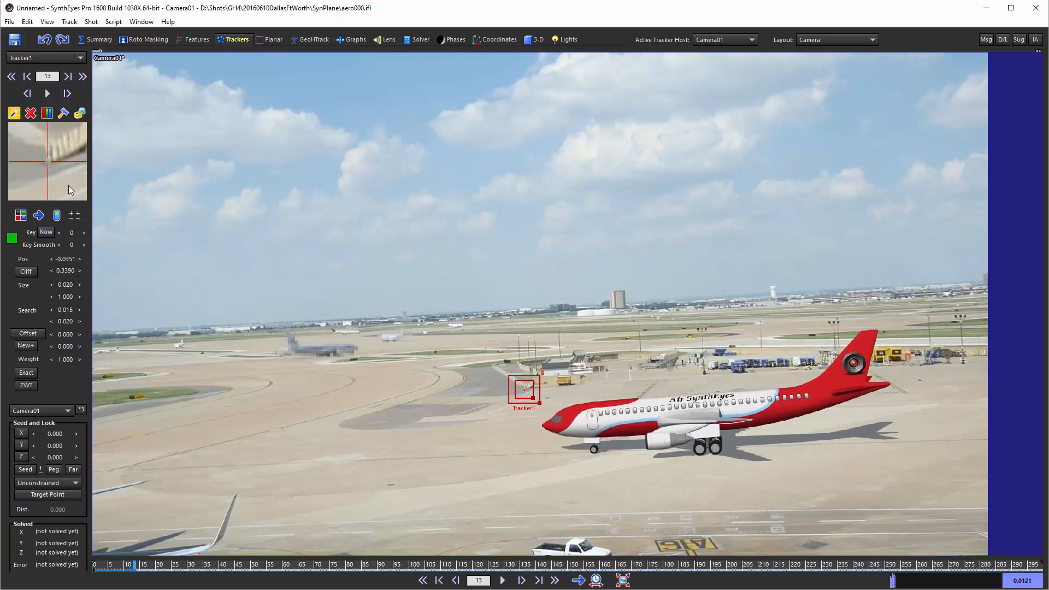
scroll(69, 186, down, 17)
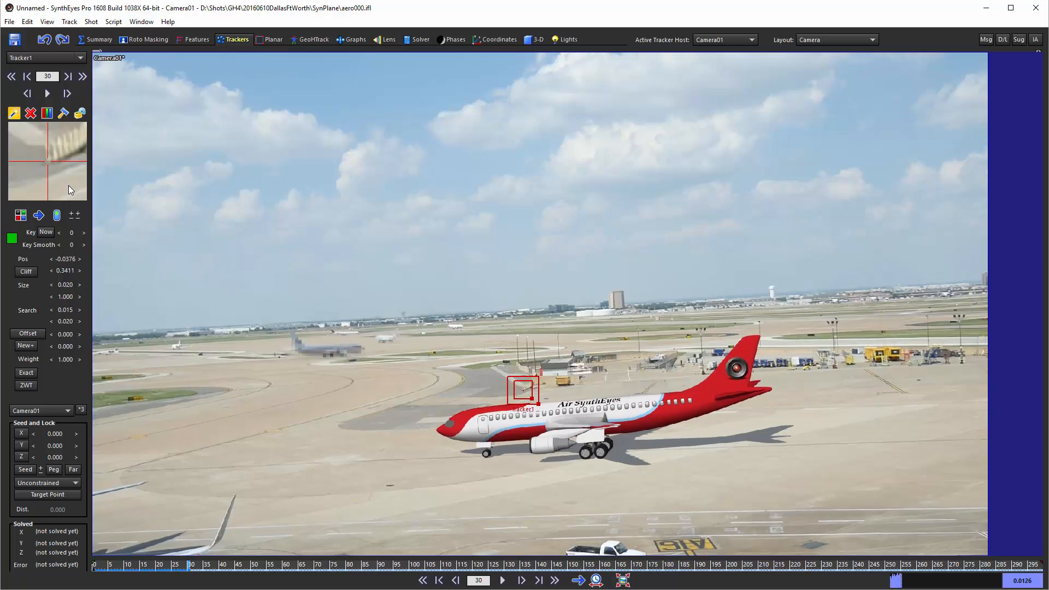
scroll(69, 186, down, 14)
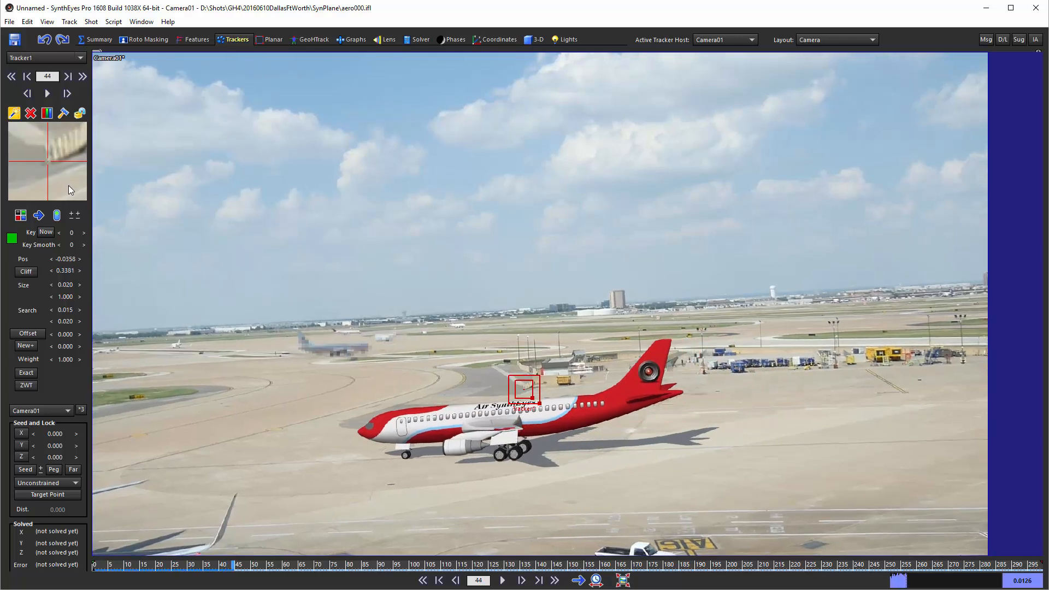
scroll(69, 187, down, 7)
scroll(69, 186, down, 1)
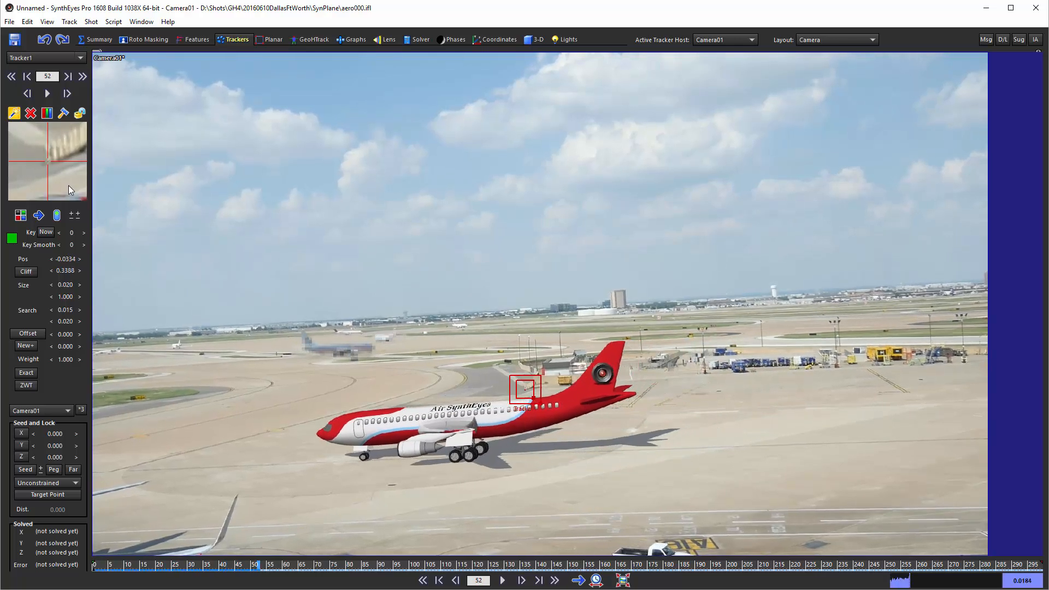
scroll(67, 185, down, 4)
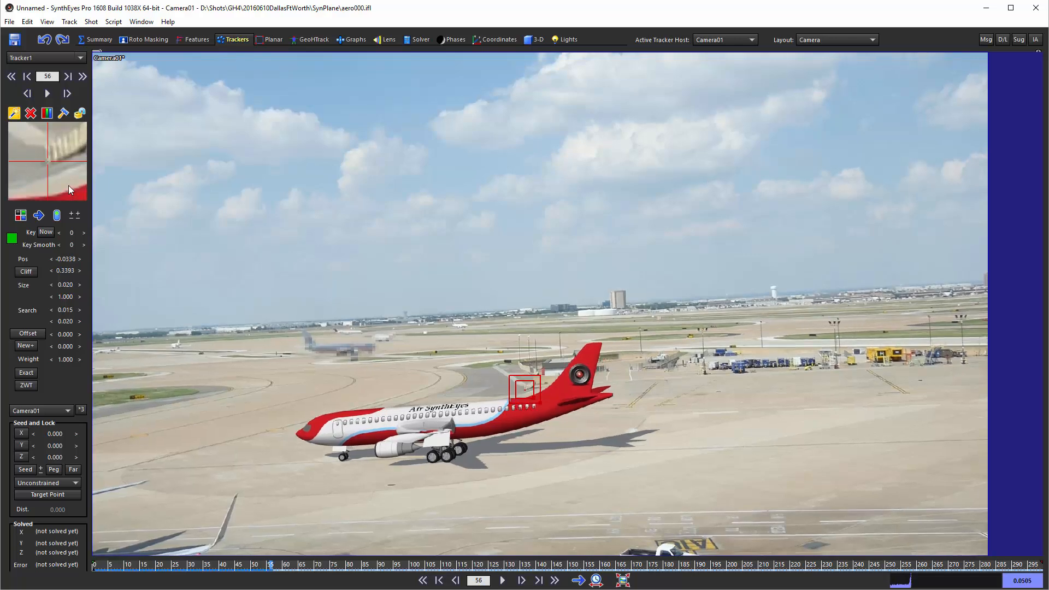
scroll(68, 185, down, 1)
Return to frame 47 and flatten Tracker1's box to a size of 0.0158 and an aspect of 1.5484.
scroll(67, 186, up, 6)
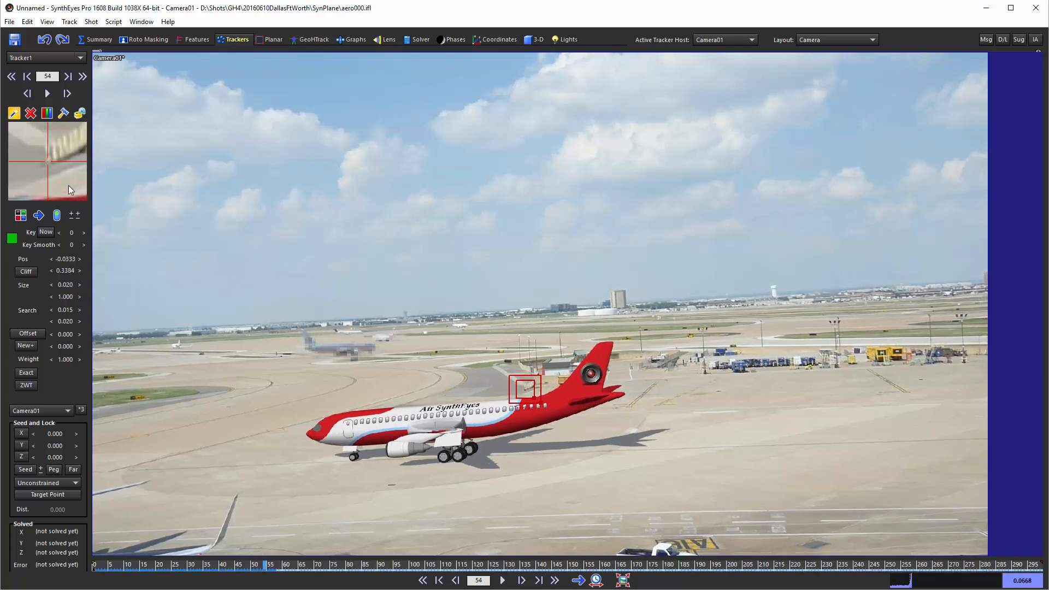
scroll(68, 186, up, 4)
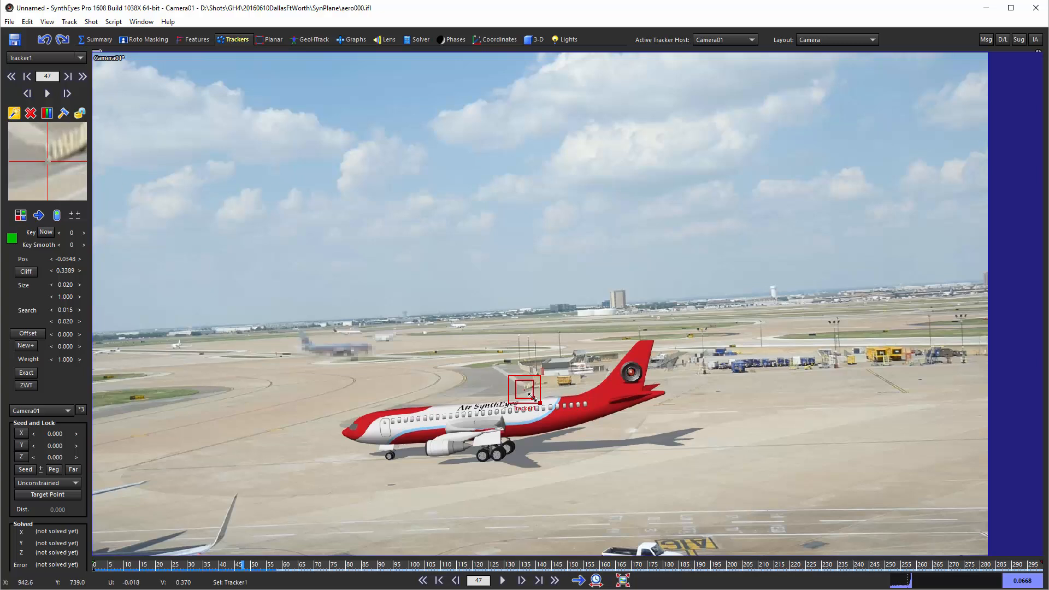
drag(532, 395, 532, 393)
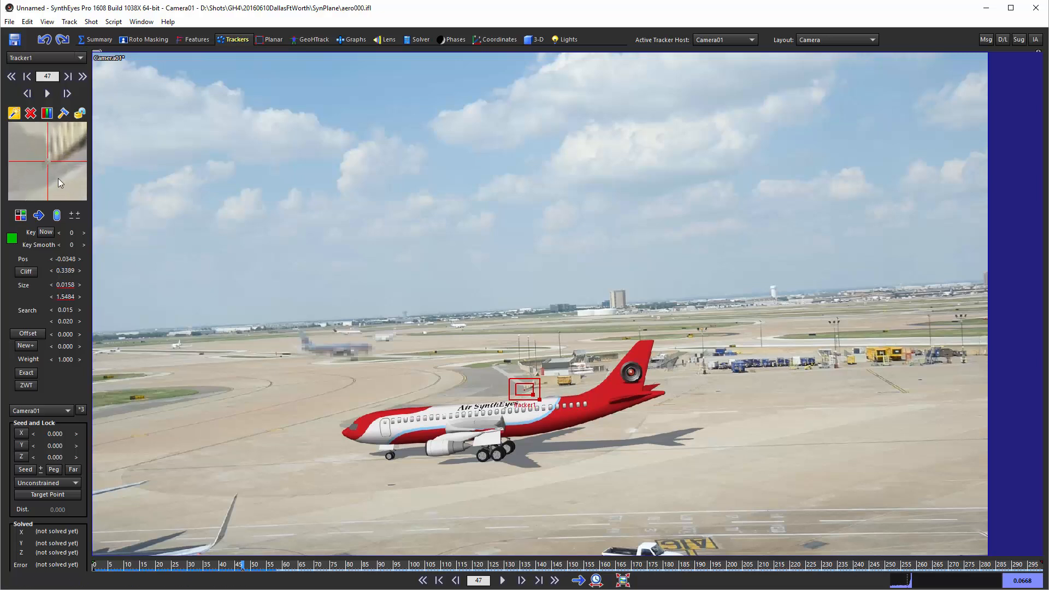
Retrack Tracker1 forward from frame 47 and disable it at frame 57, where the plane starts covering the feature.
scroll(58, 178, down, 2)
scroll(58, 178, down, 1)
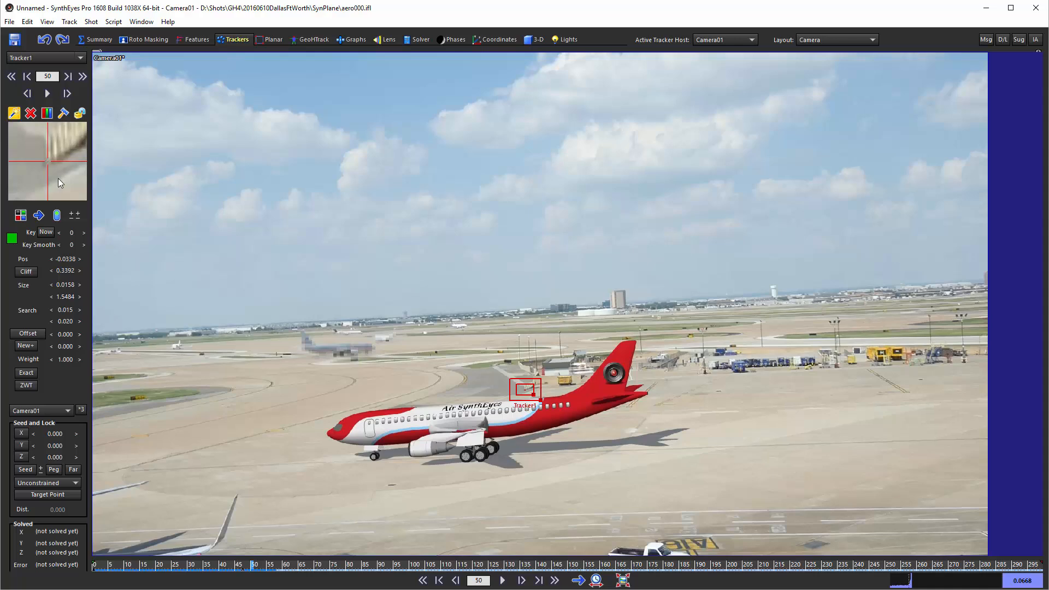
scroll(58, 178, down, 4)
scroll(58, 178, down, 2)
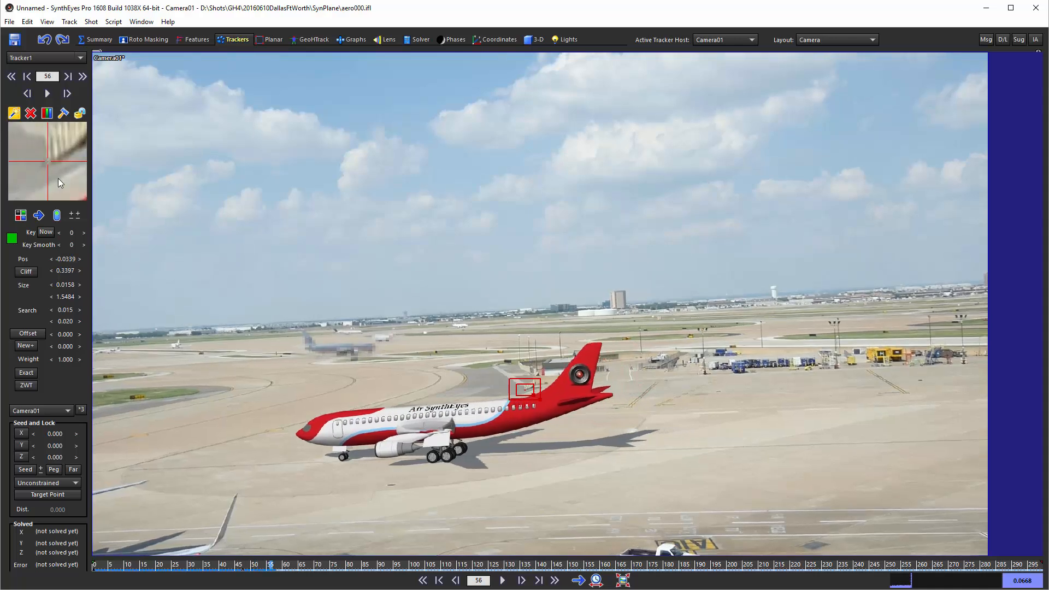
scroll(58, 178, down, 2)
scroll(58, 178, up, 1)
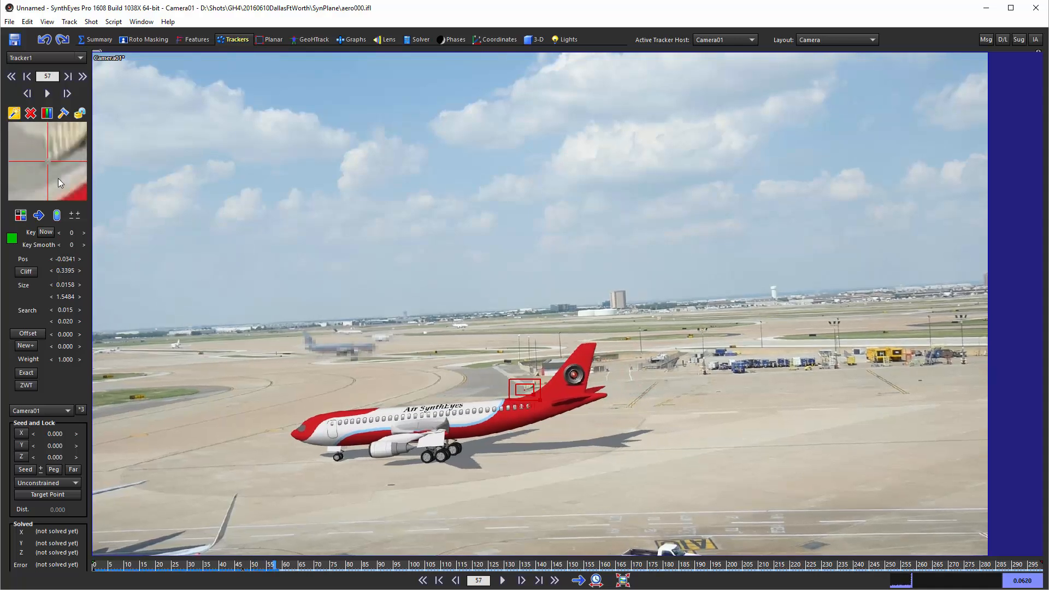
click(57, 217)
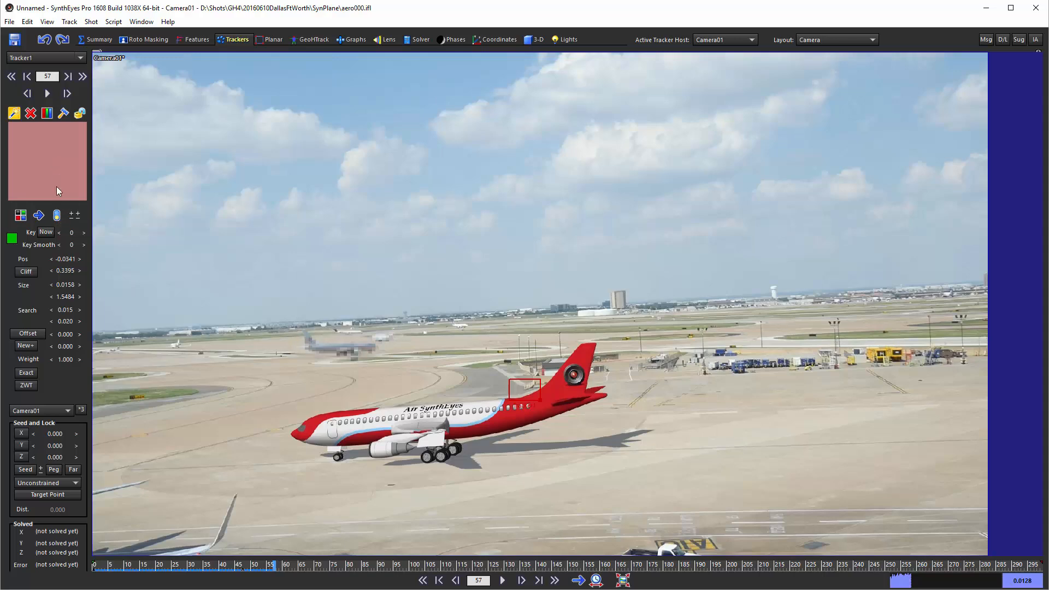
Re-enable Tracker1 at frame 75, past the plane's tail, and reposition it on the same pavement corner.
scroll(57, 186, down, 4)
scroll(57, 185, down, 14)
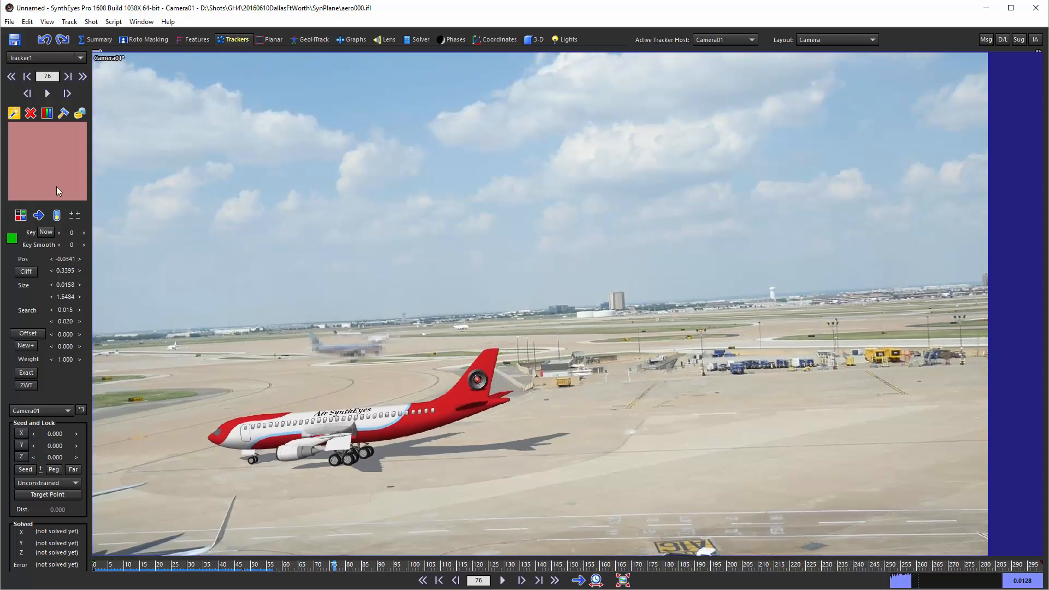
click(57, 215)
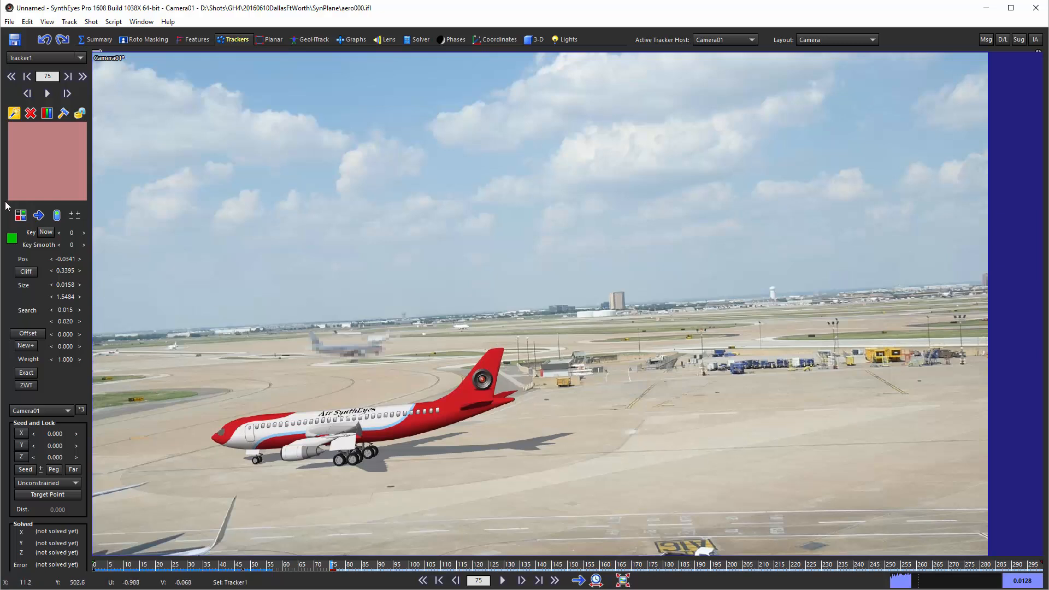
drag(47, 162, 52, 157)
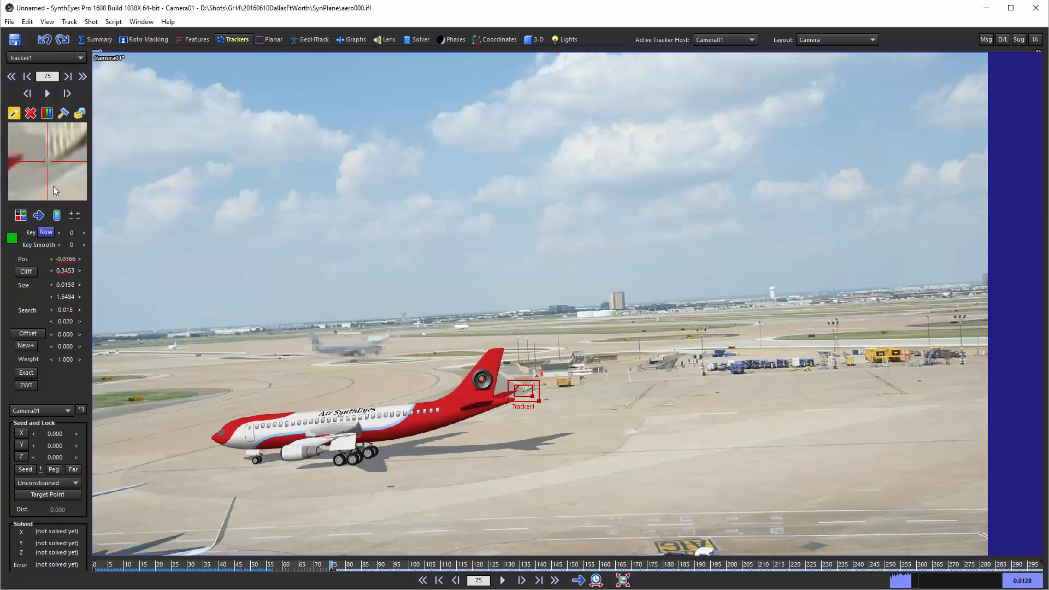
Track Tracker1 forward from frame 75 to the end of the shot at frame 299.
scroll(54, 185, down, 1)
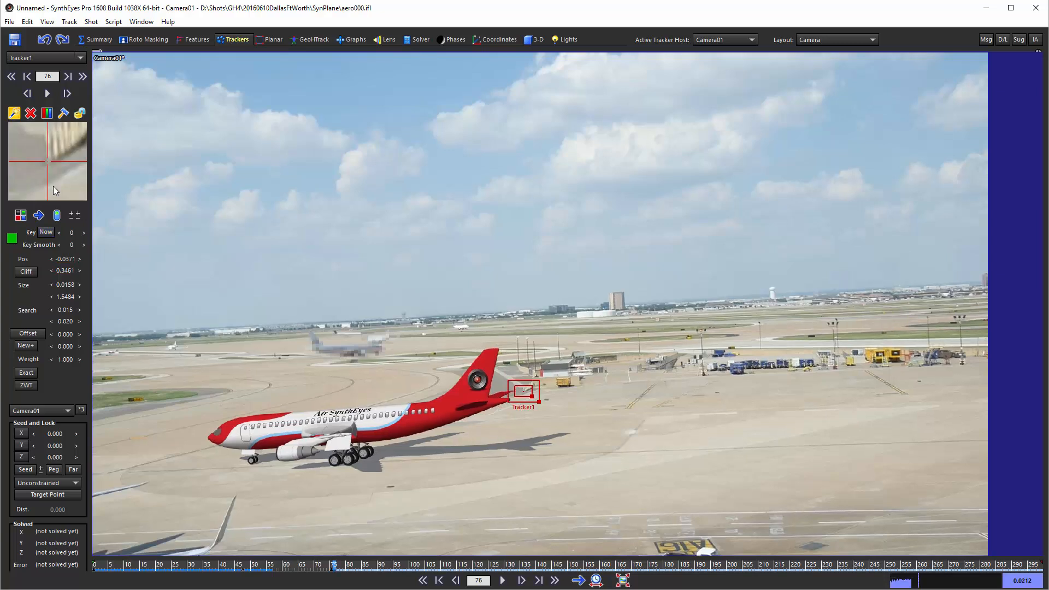
click(57, 151)
scroll(52, 162, down, 7)
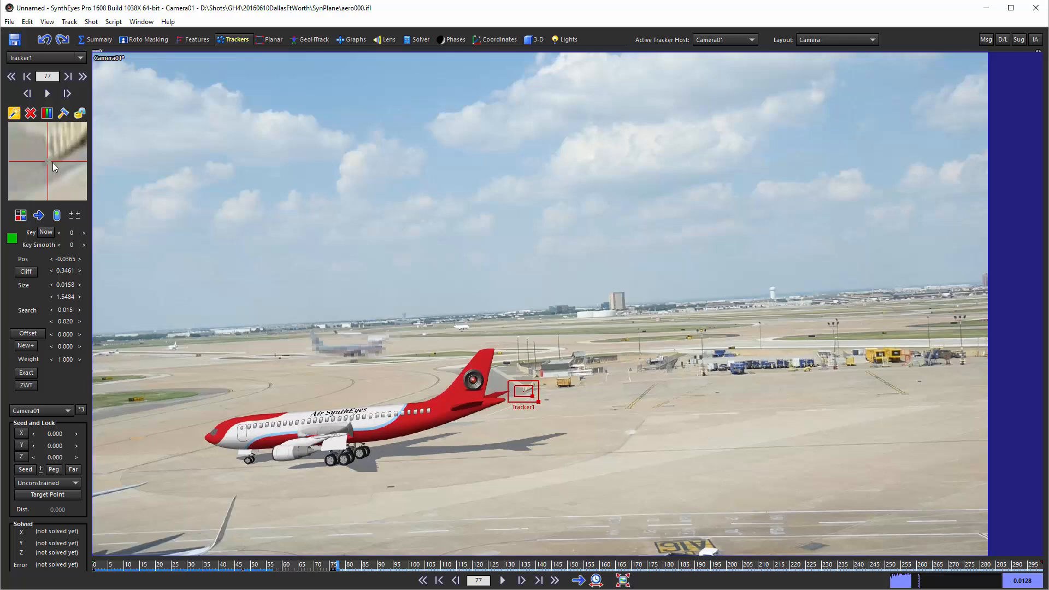
click(46, 94)
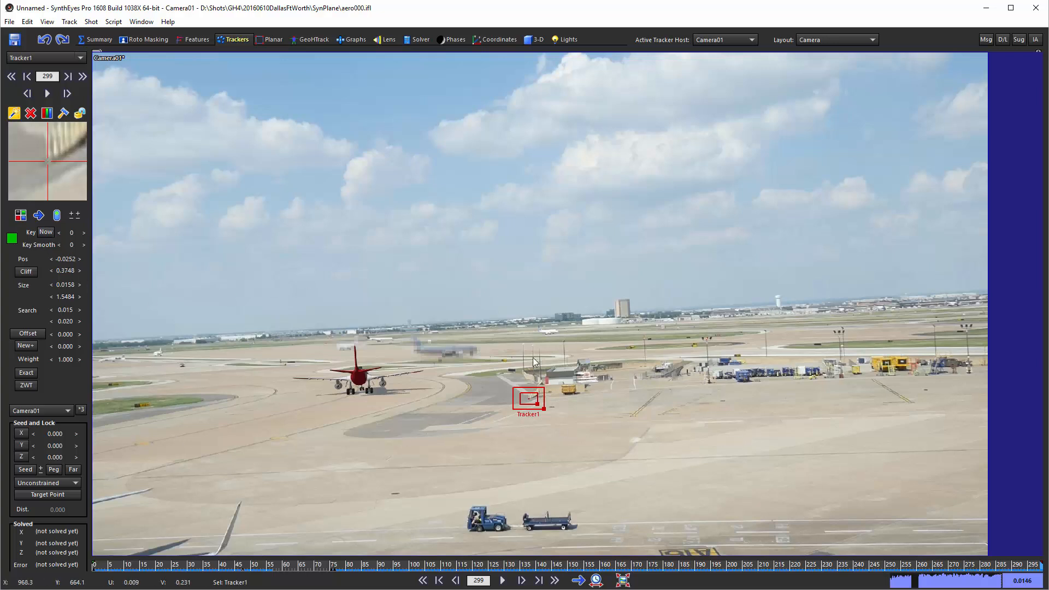
Scrub back through the shot to frame 269 to check Tracker1, and lock the tracker.
click(80, 113)
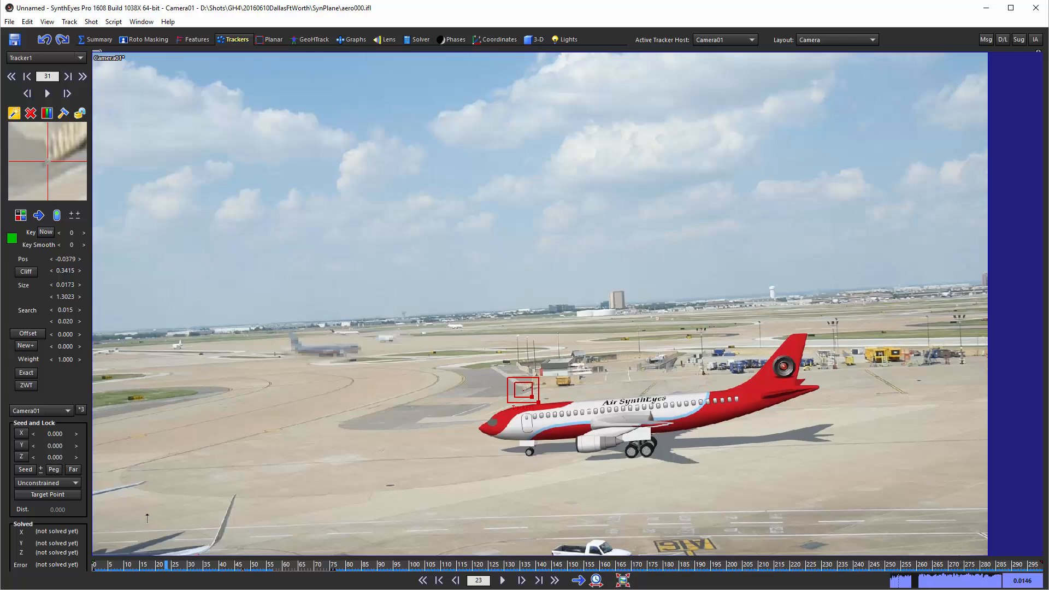
drag(146, 519, 947, 530)
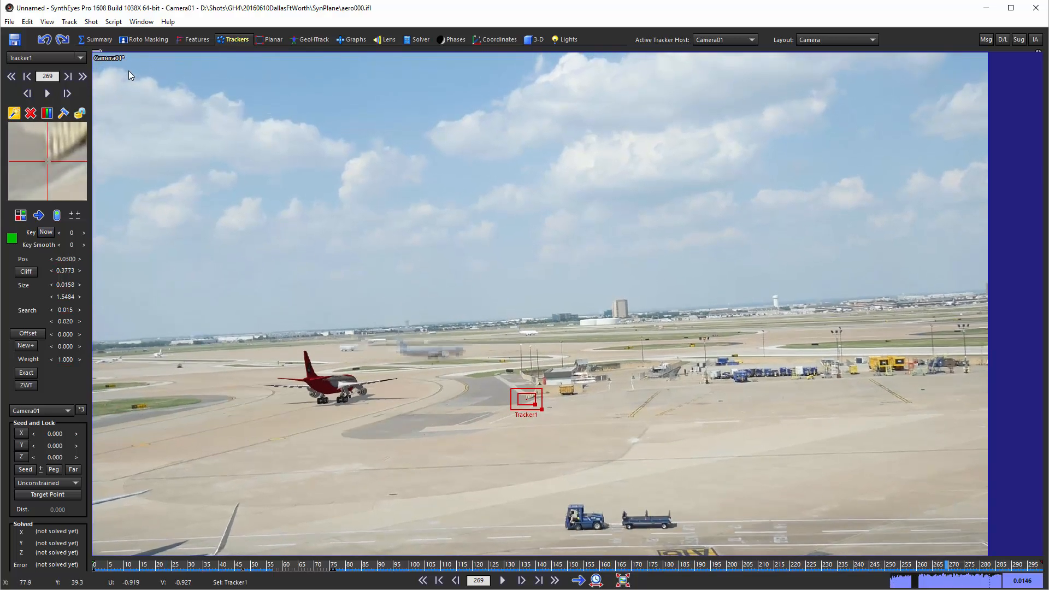
click(79, 113)
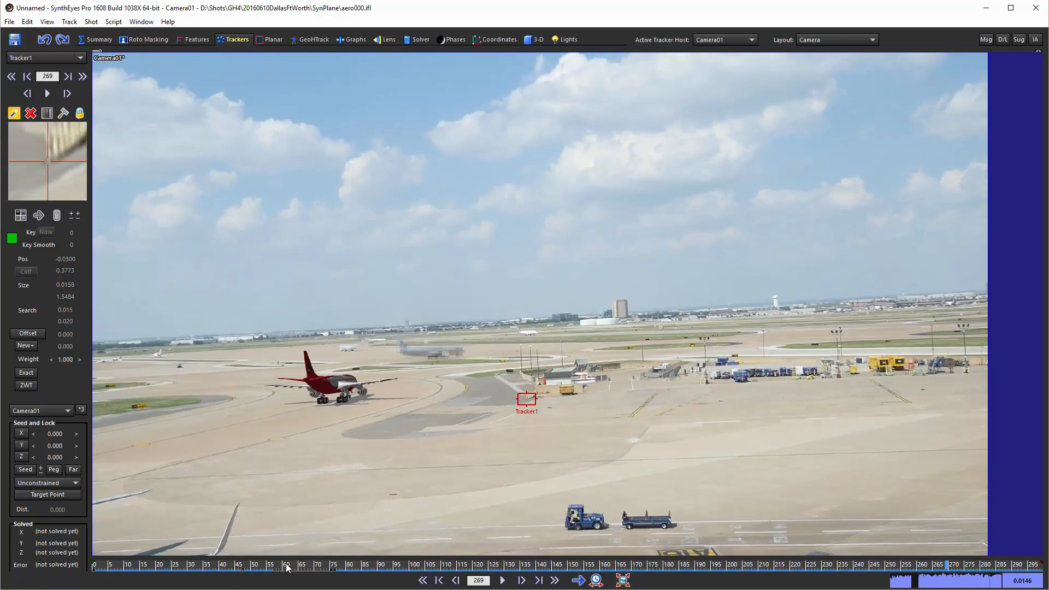
Place Tracker2 at frame 0 on the end of the yellow sign beside the grass strip, and track it forward.
drag(288, 566, 64, 564)
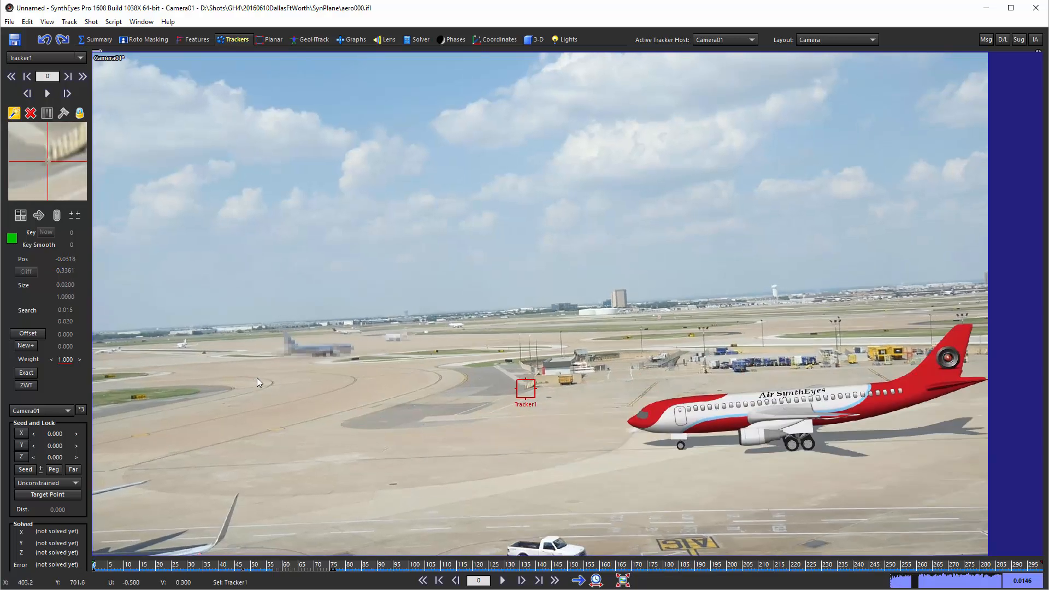
drag(143, 399, 147, 399)
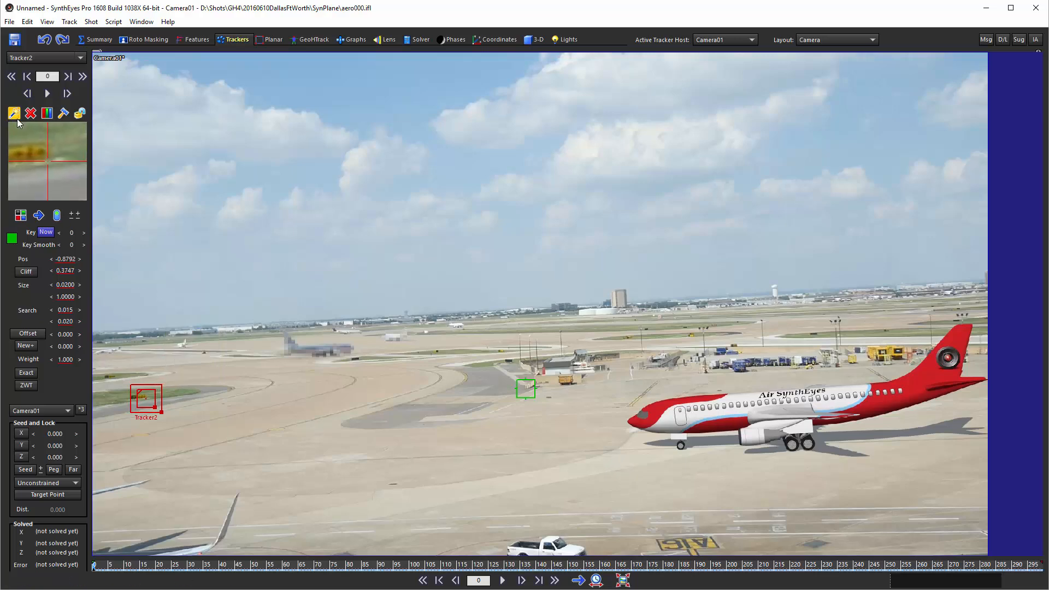
click(48, 94)
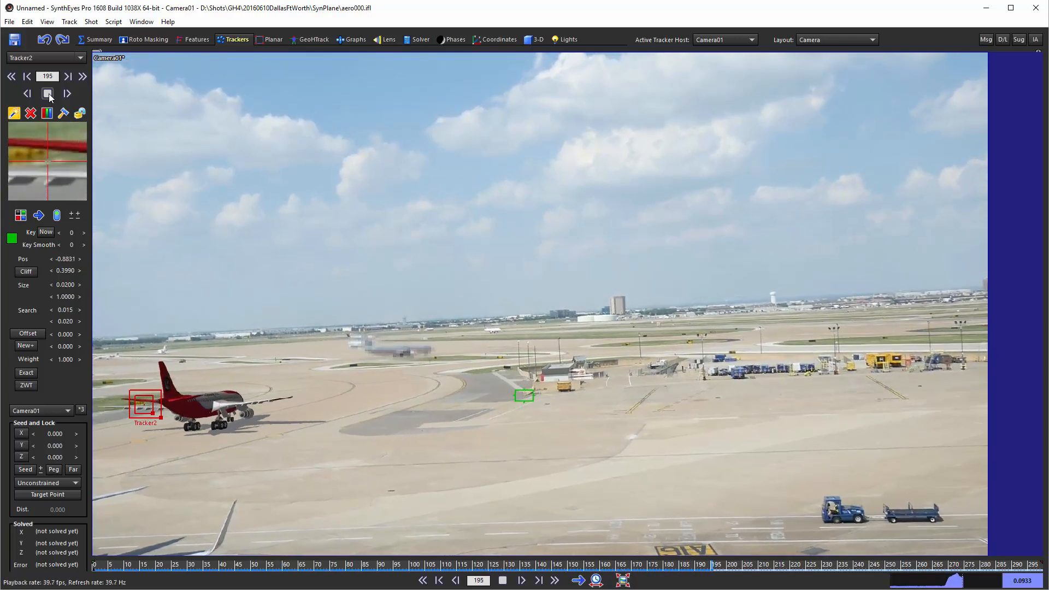
click(48, 94)
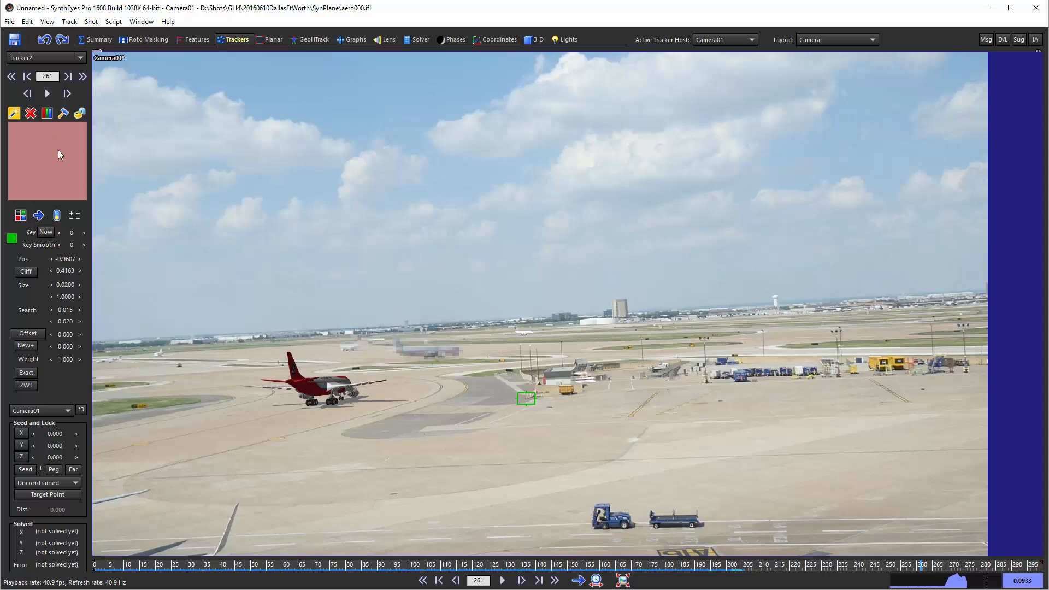
Scrub back to where the plane's wing crosses the sign, and disable Tracker2 at frame 178.
scroll(58, 151, down, 20)
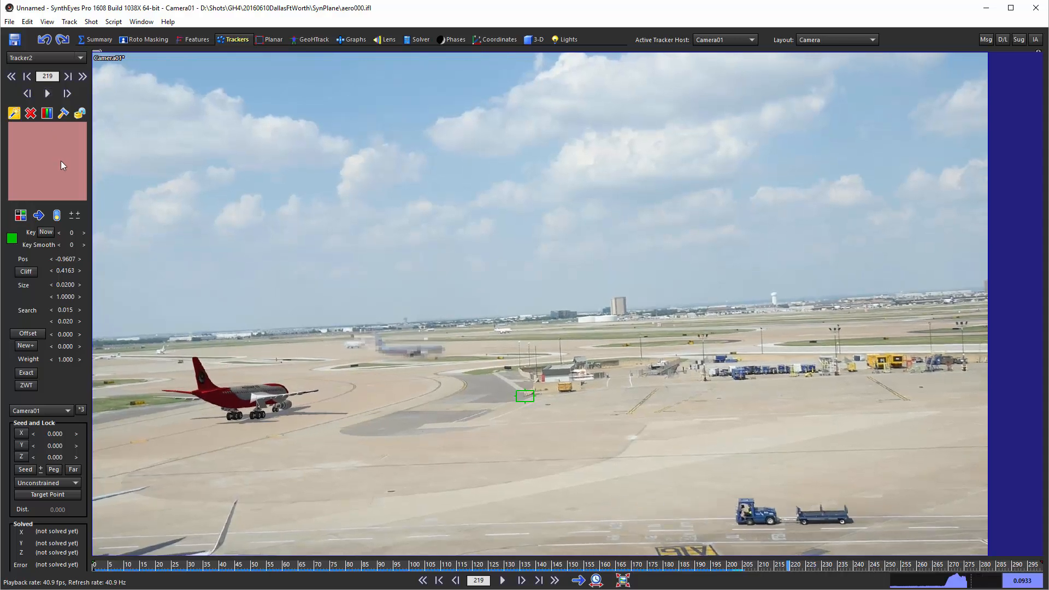
scroll(61, 160, down, 20)
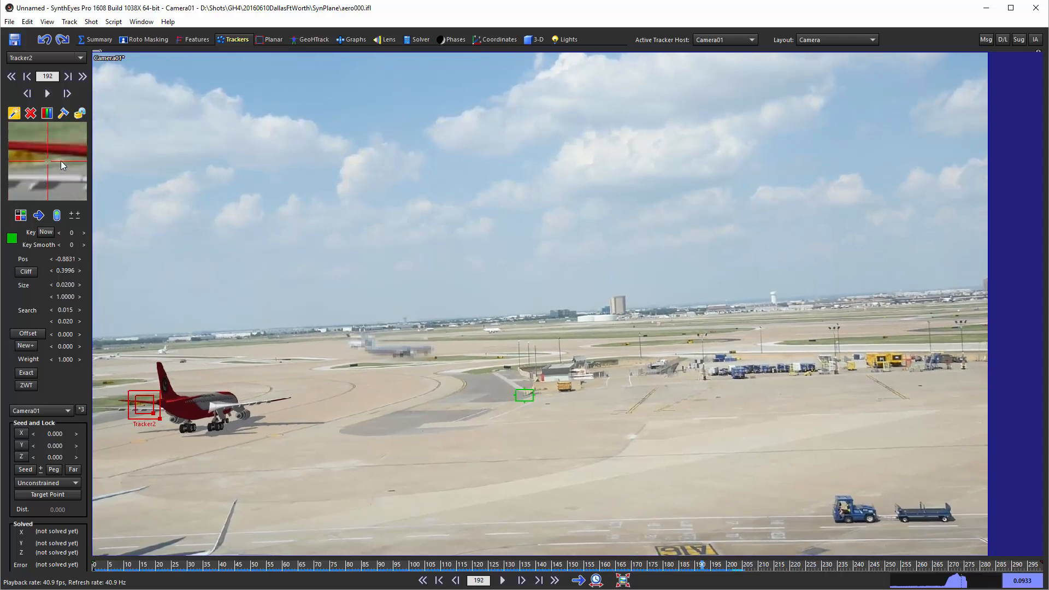
scroll(61, 161, down, 20)
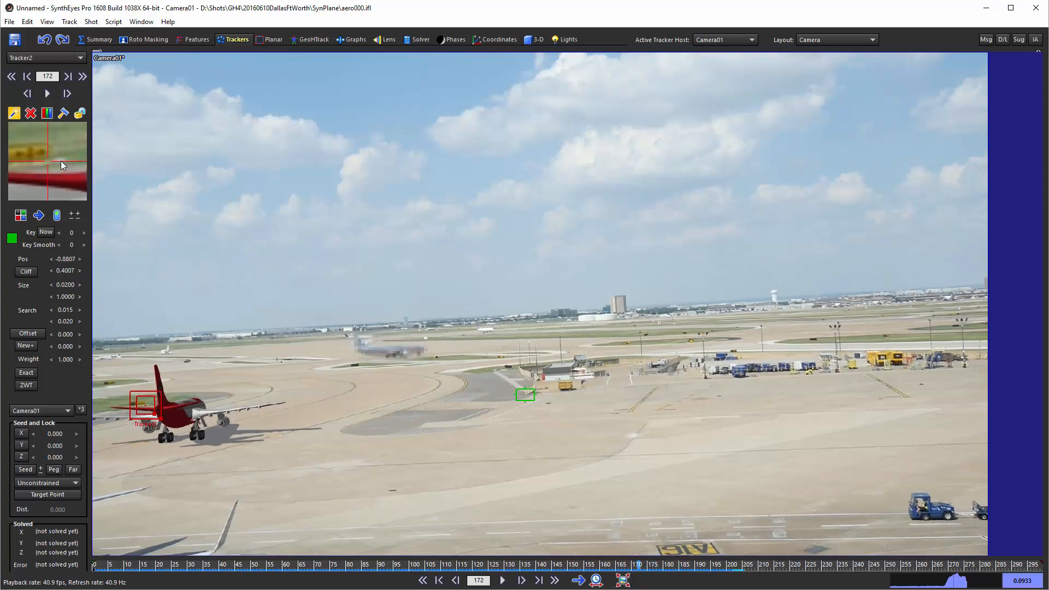
scroll(61, 161, down, 2)
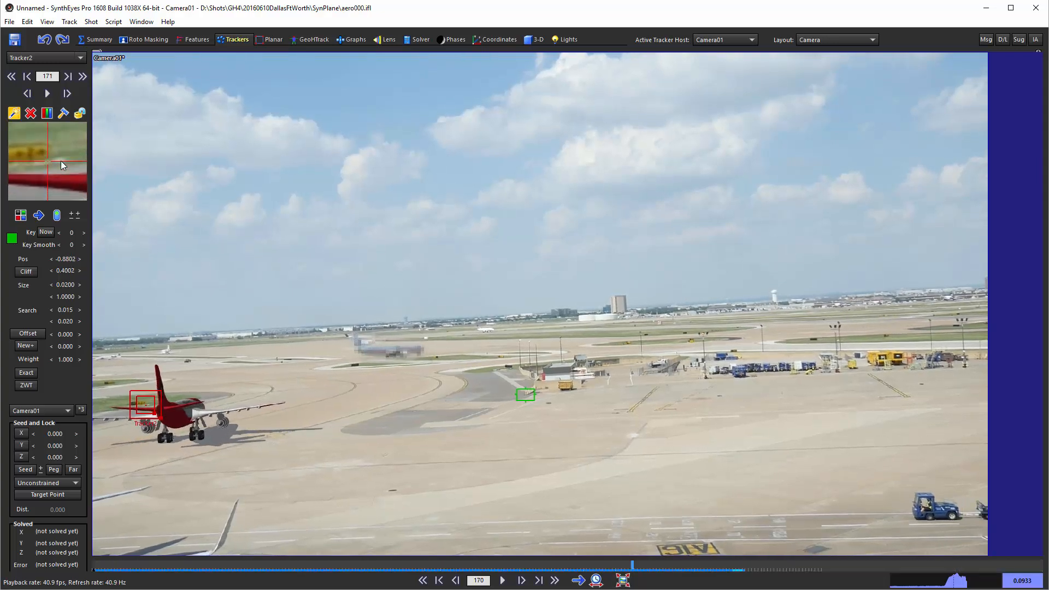
scroll(61, 160, up, 8)
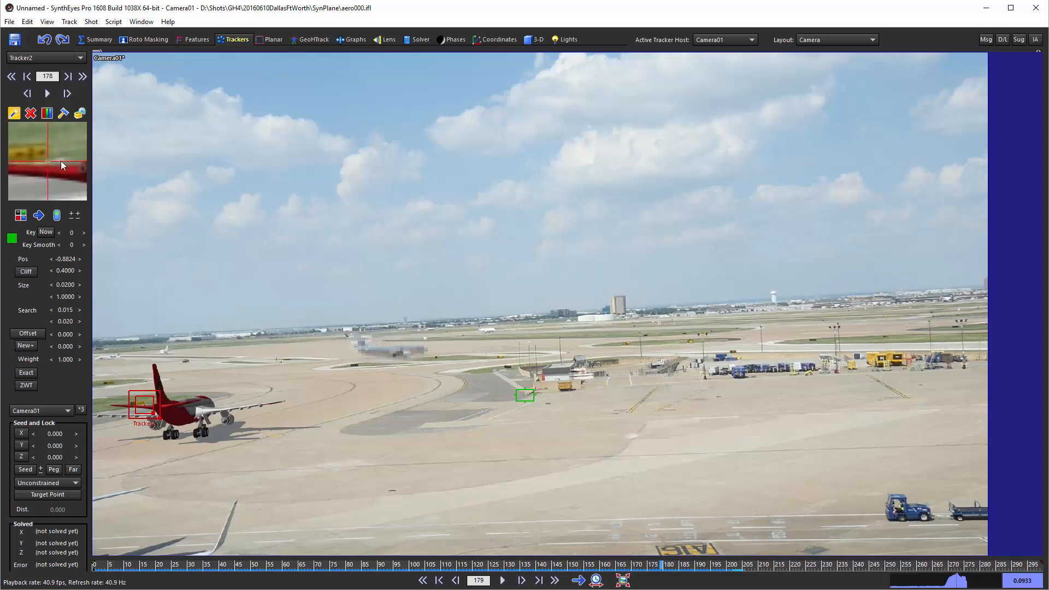
scroll(61, 161, down, 1)
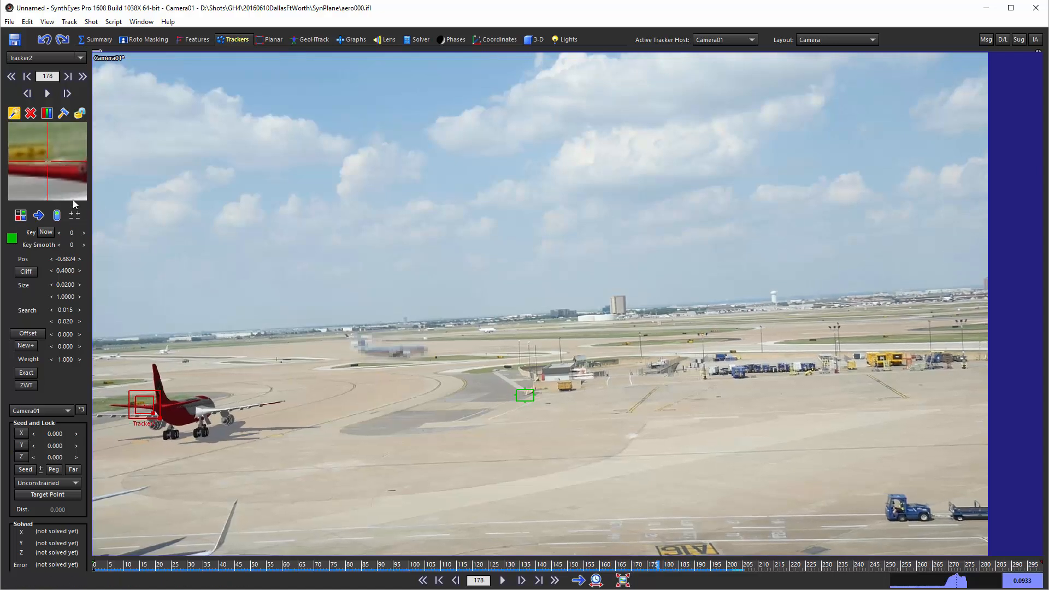
click(54, 216)
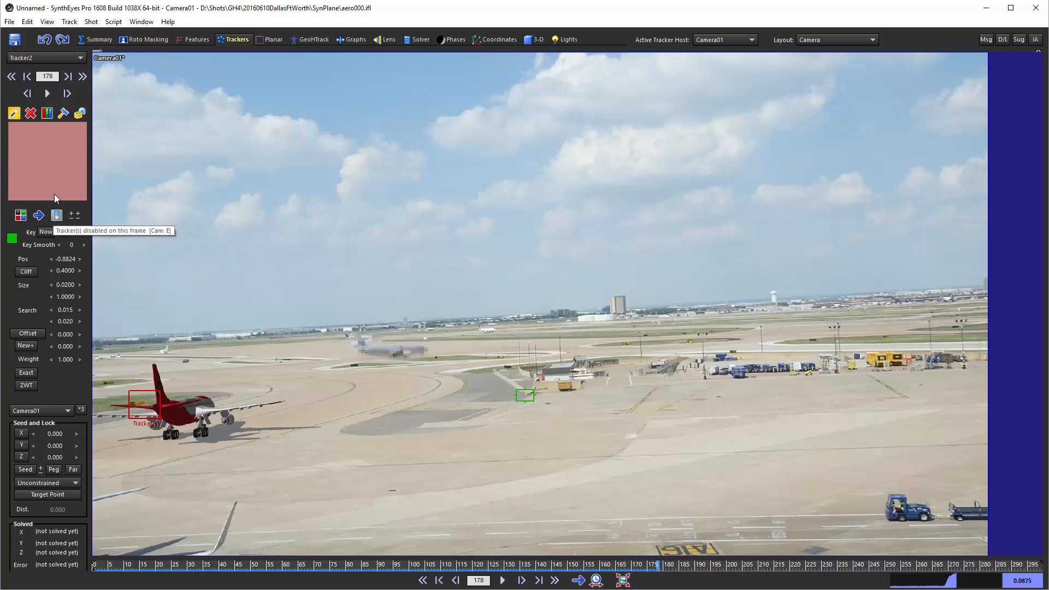
Re-enable Tracker2 at frame 216, past the plane's tail, and reposition it on the same end of the yellow sign.
scroll(54, 177, up, 20)
scroll(53, 177, up, 14)
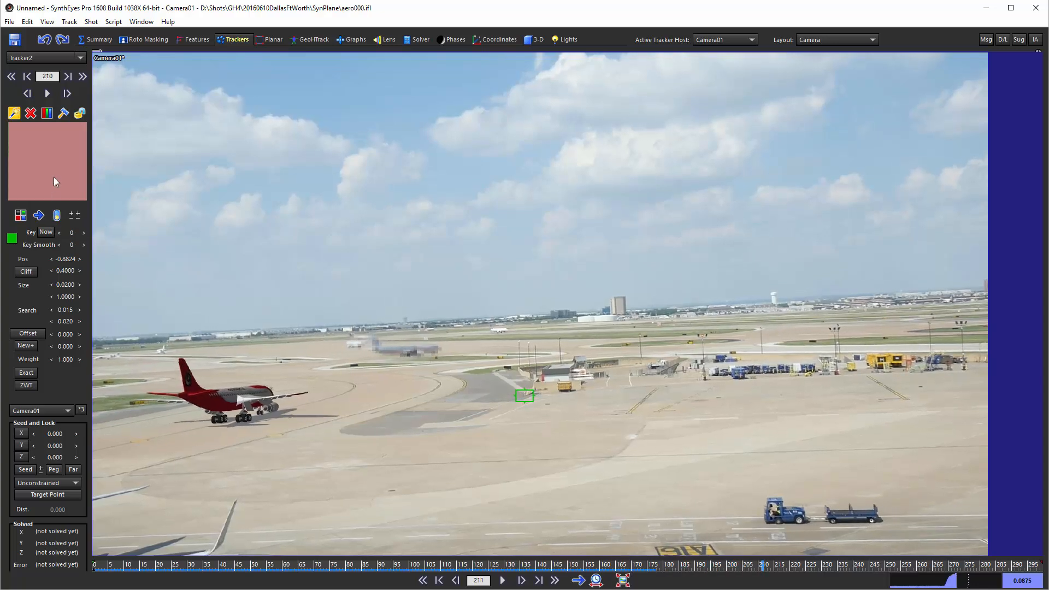
click(60, 218)
drag(51, 153, 50, 155)
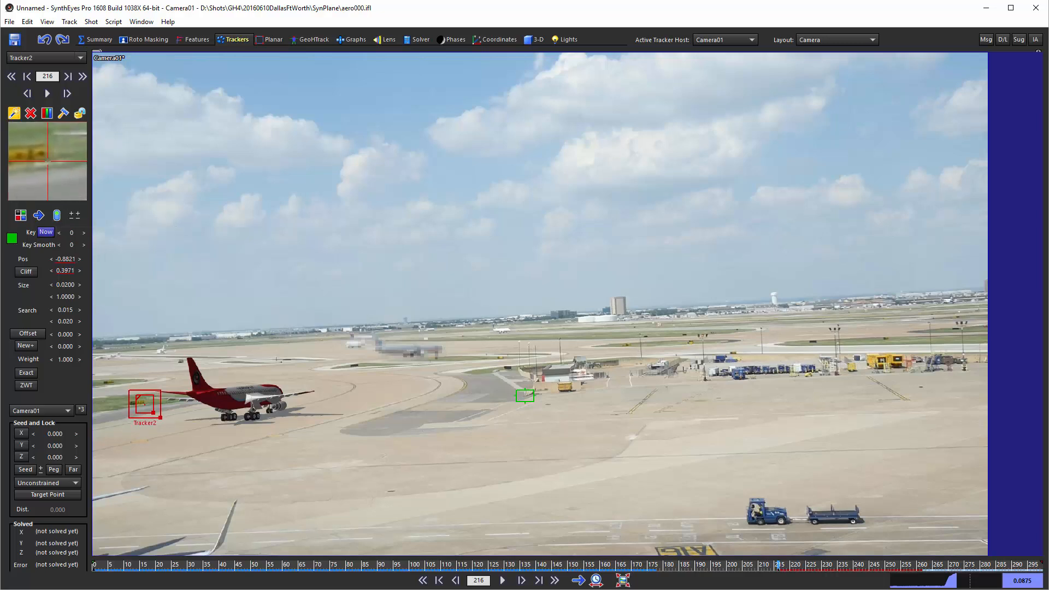
Track Tracker2 forward from frame 216 to the end of the shot at frame 299, and lock it.
click(48, 97)
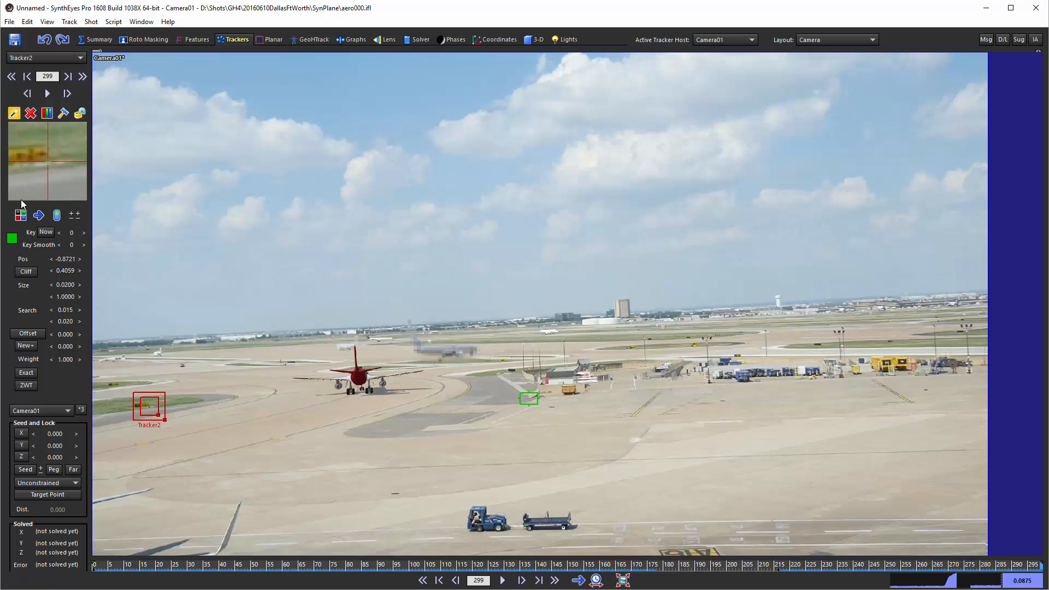
click(79, 114)
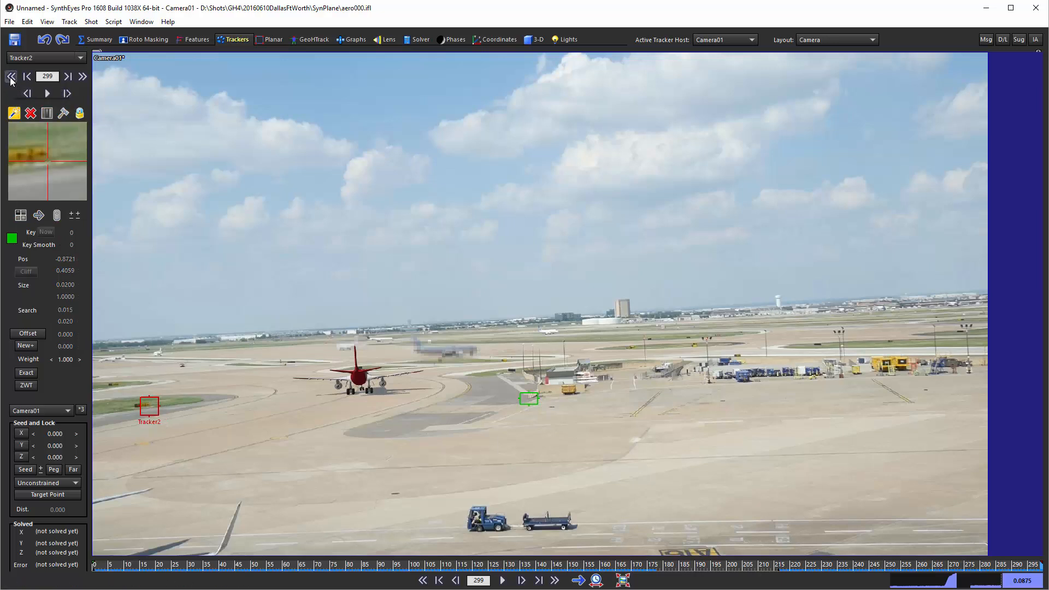
Place Tracker3 at frame 0 on the yellow pavement mark below Tracker2, and widen its box to about size 0.021 and aspect 1.98.
click(11, 77)
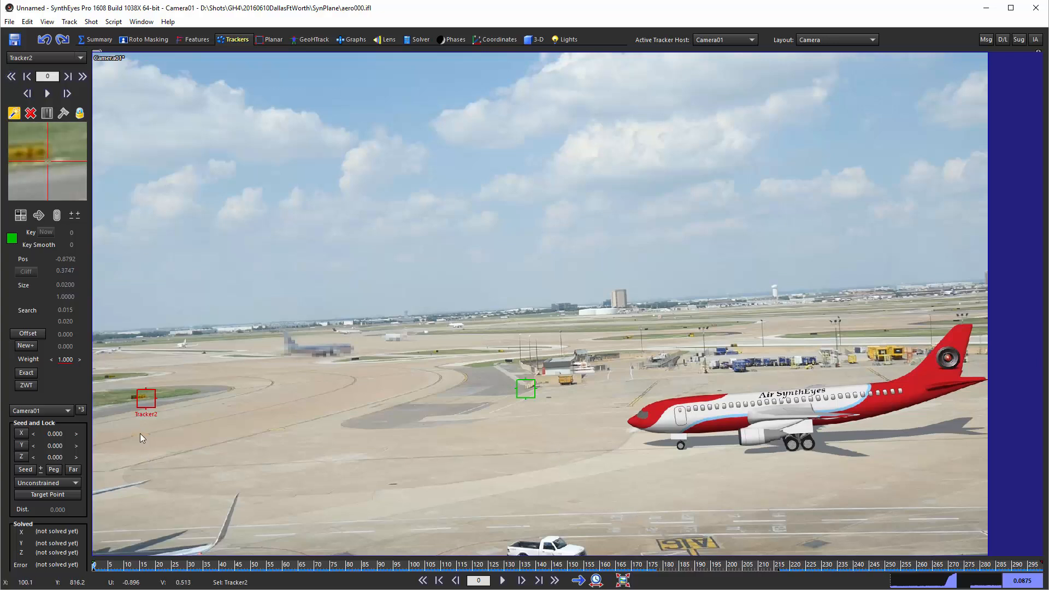
drag(140, 433, 140, 434)
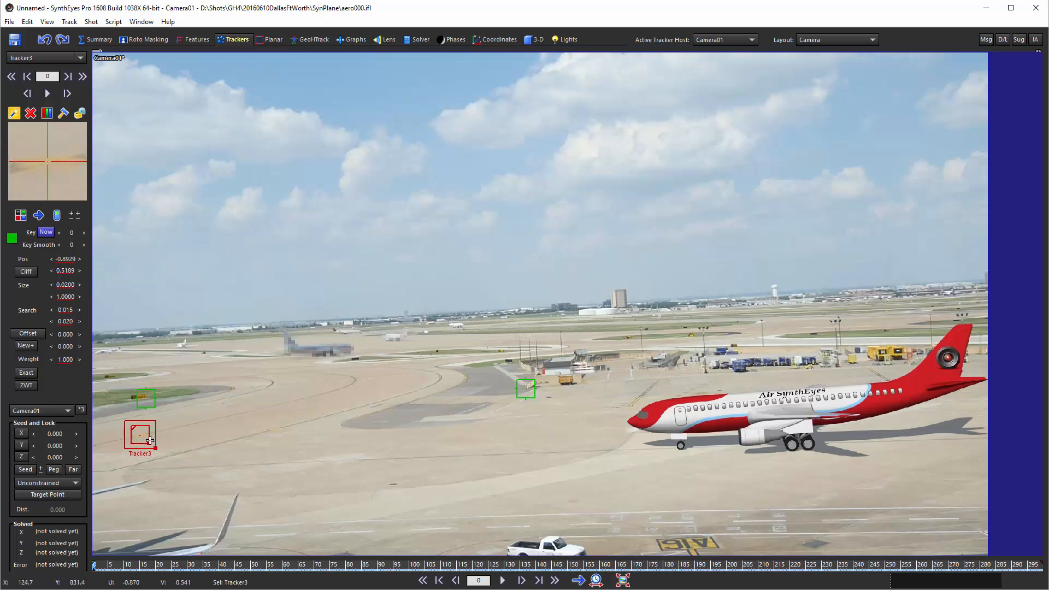
drag(156, 448, 159, 446)
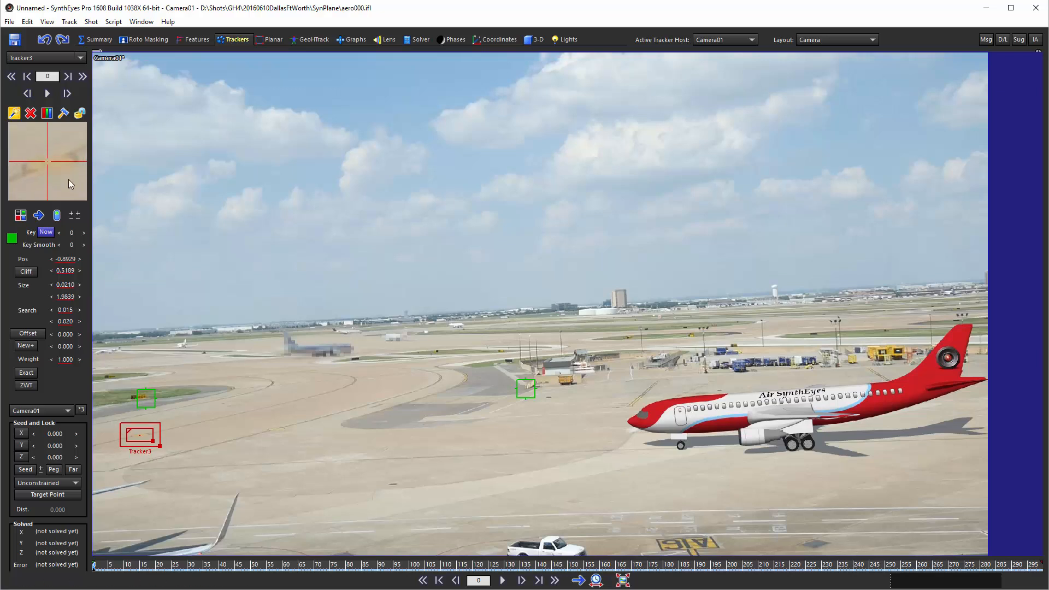
drag(68, 179, 64, 177)
Track Tracker3 forward from frame 0 and disable it at frame 100, before the plane's nose covers the mark.
click(47, 93)
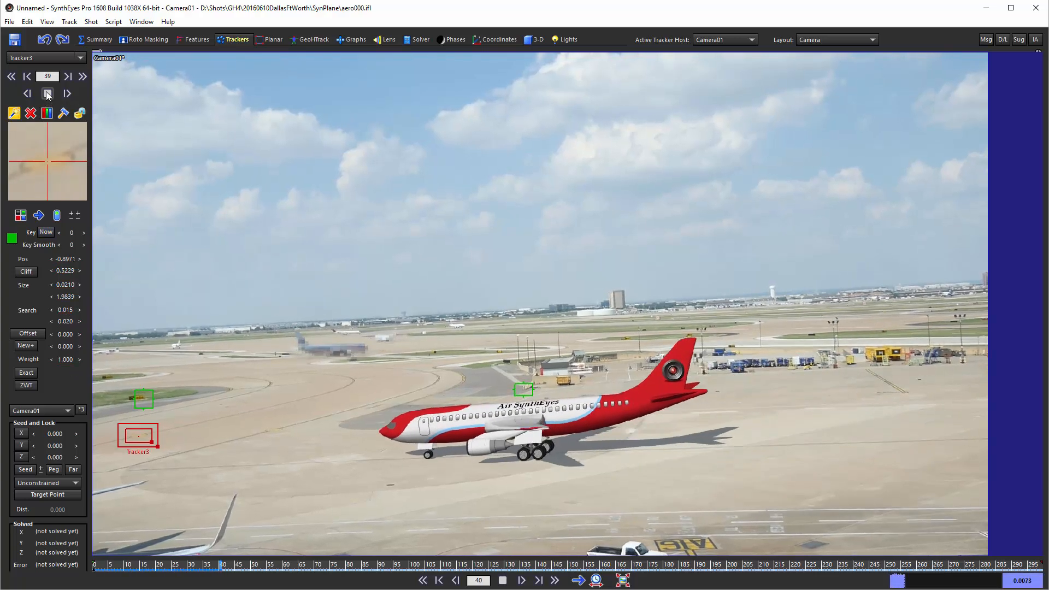
click(47, 93)
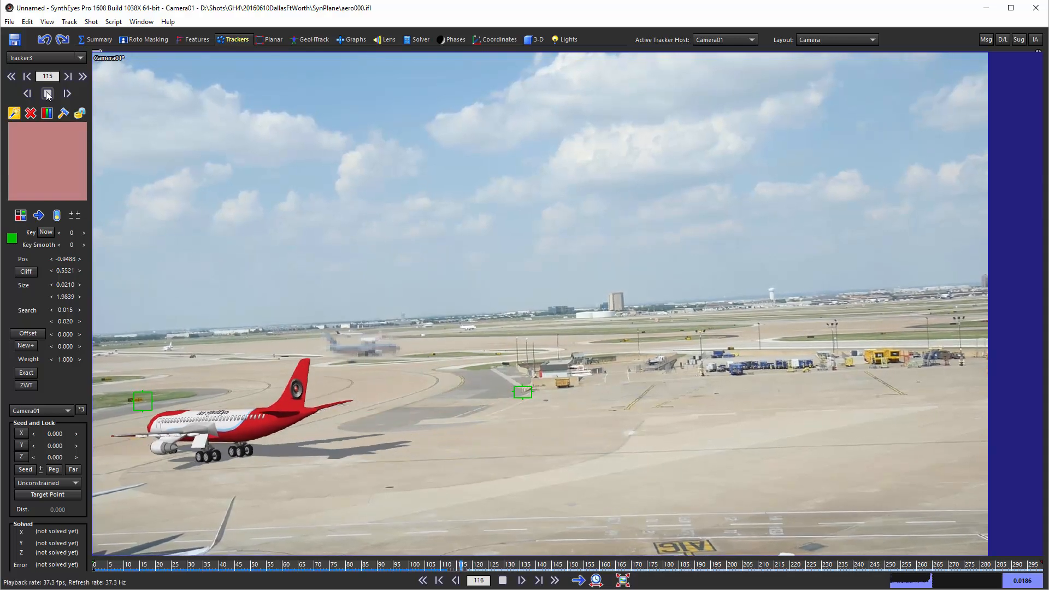
scroll(35, 162, up, 12)
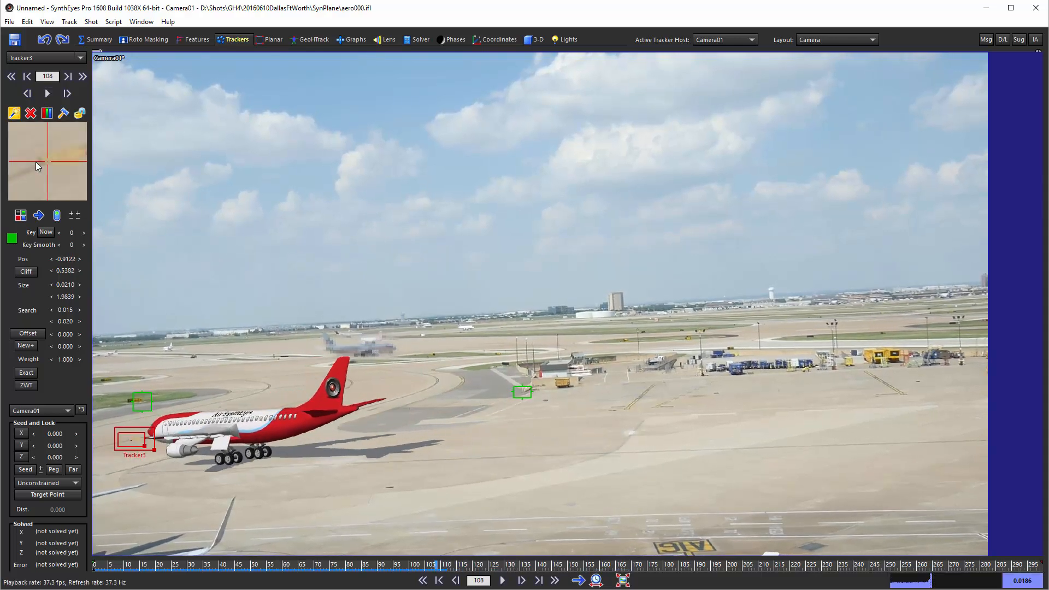
scroll(35, 162, up, 6)
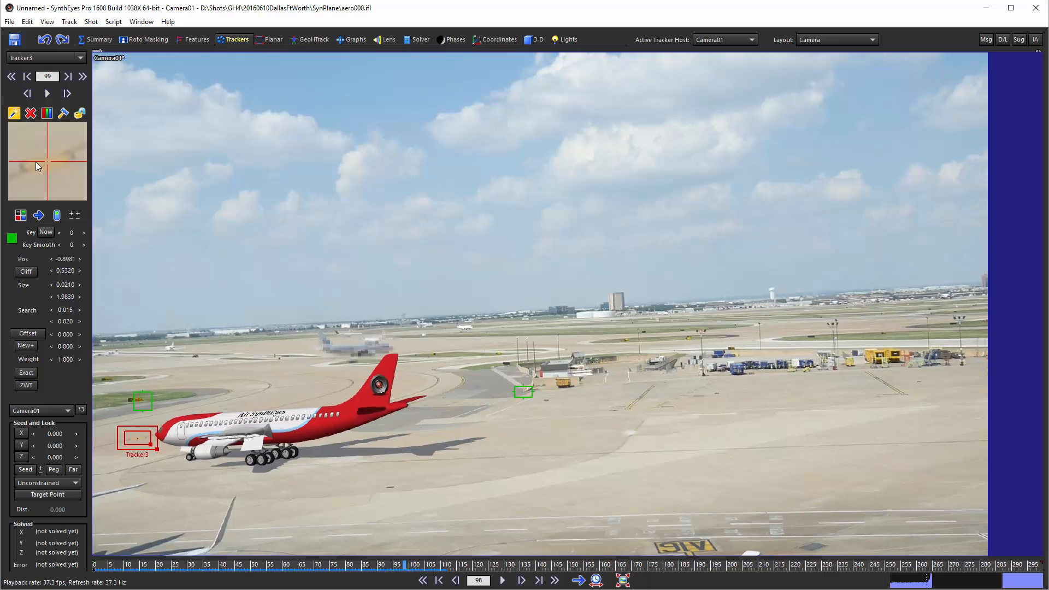
scroll(35, 162, down, 7)
scroll(35, 162, down, 3)
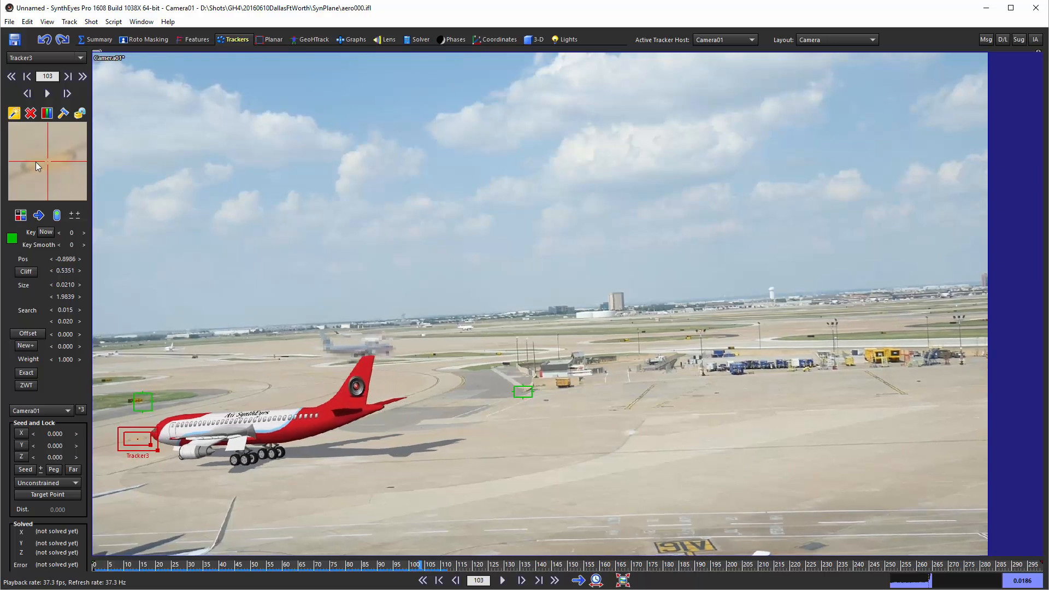
scroll(35, 161, up, 5)
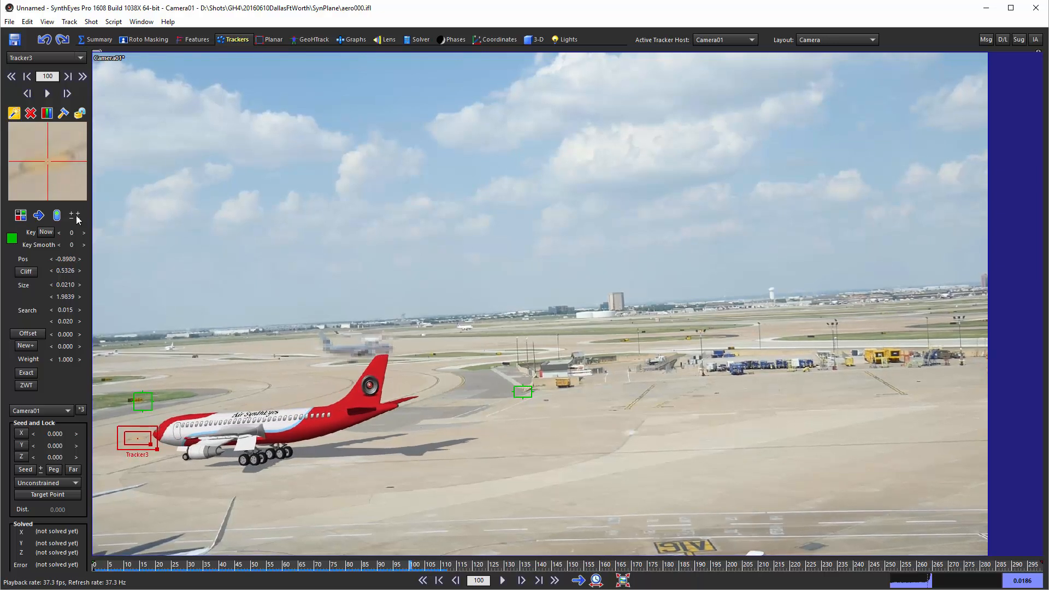
click(58, 216)
Re-enable Tracker3 at frame 183, after the plane has passed, and reposition it on the same yellow pavement mark.
scroll(53, 163, down, 4)
scroll(53, 164, down, 20)
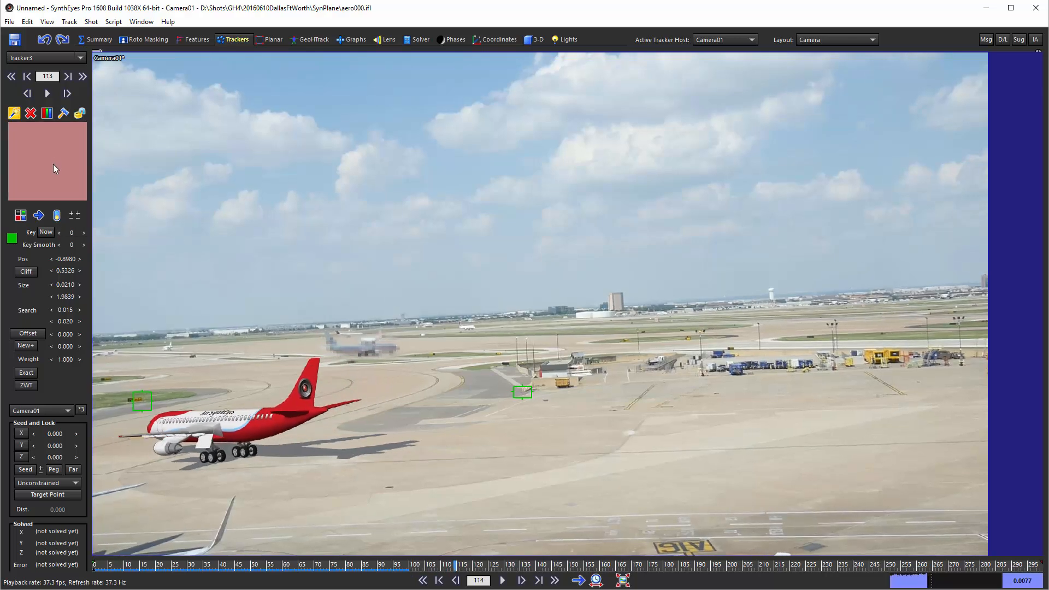
scroll(53, 164, down, 20)
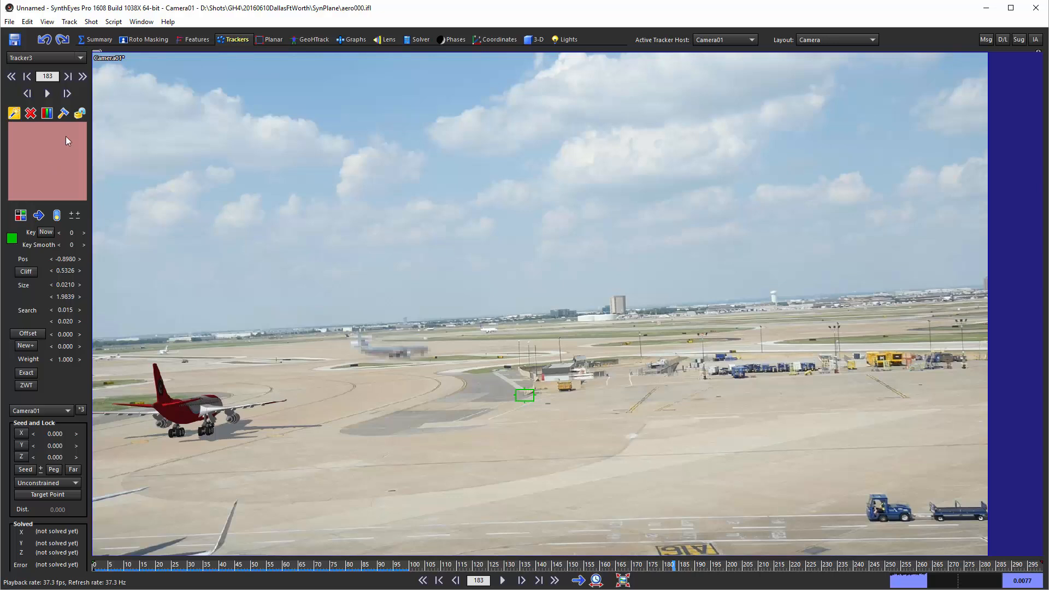
drag(48, 158, 41, 142)
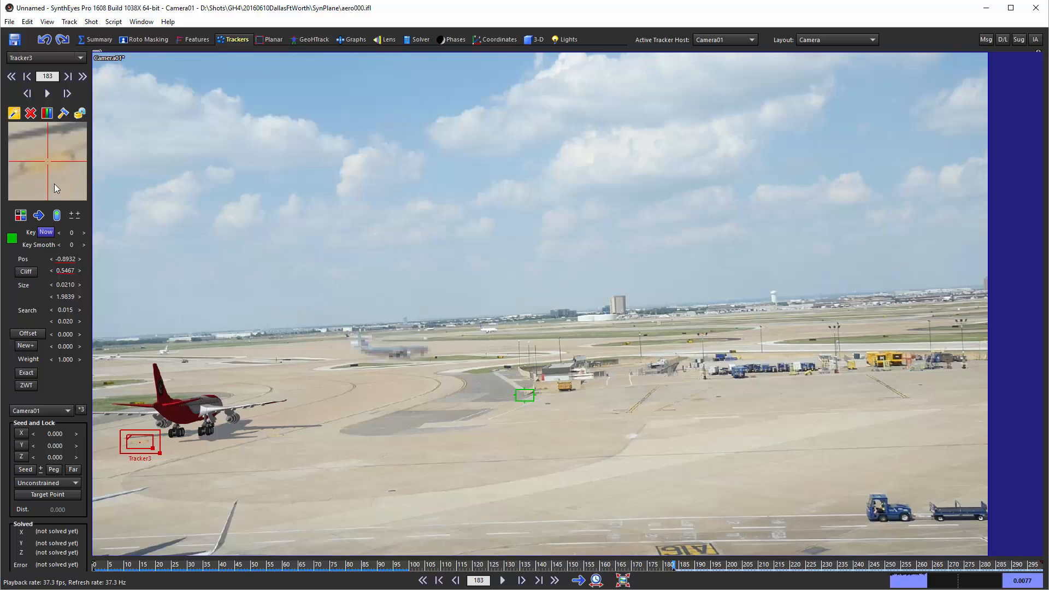
Recenter Tracker3 on the yellow pavement mark with position keys at frames 184 and 186.
scroll(54, 183, down, 1)
drag(53, 186, 57, 185)
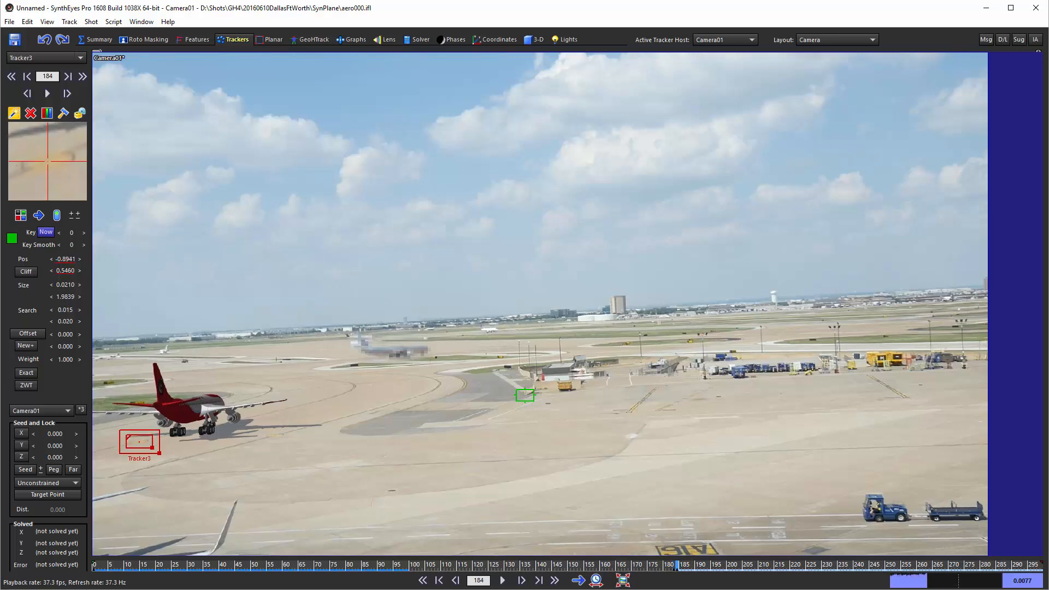
scroll(45, 188, down, 2)
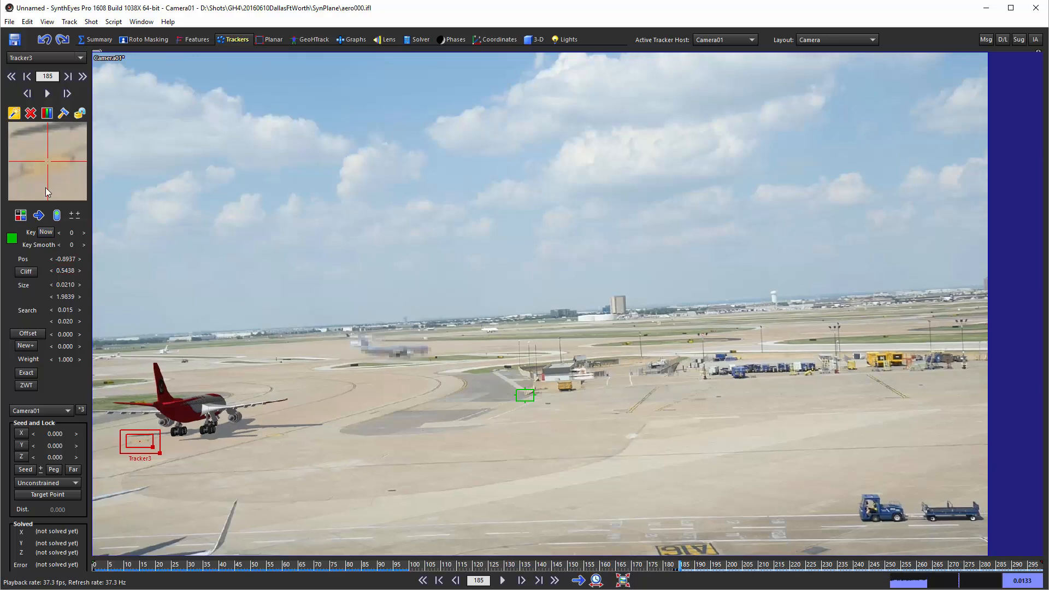
drag(45, 188, 68, 180)
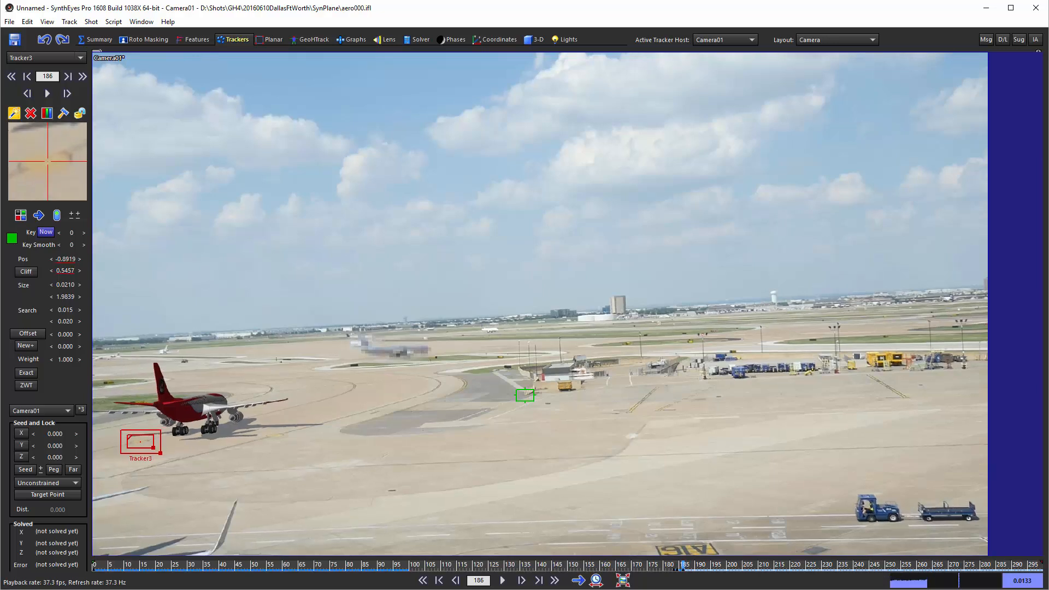
Recenter Tracker3 on the yellow pavement mark with a position key at frame 185.
scroll(47, 166, up, 2)
scroll(46, 167, down, 2)
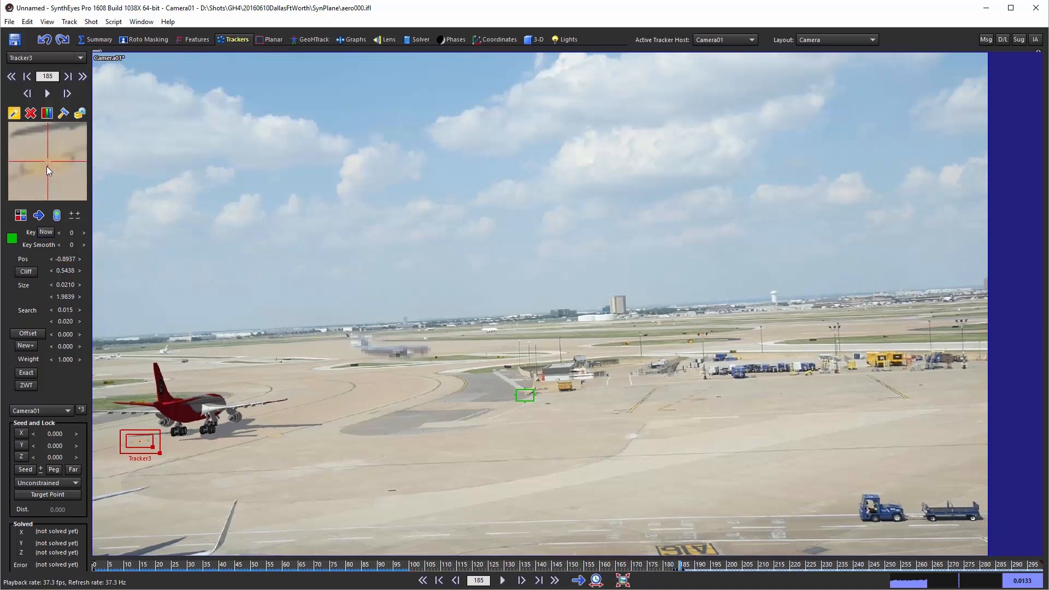
scroll(45, 168, up, 1)
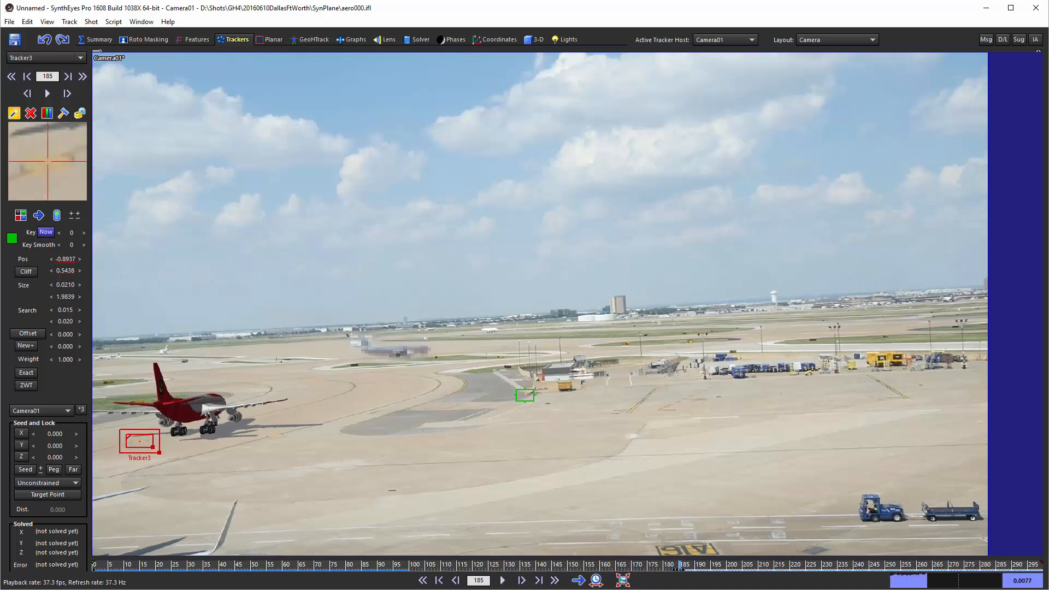
scroll(46, 177, down, 4)
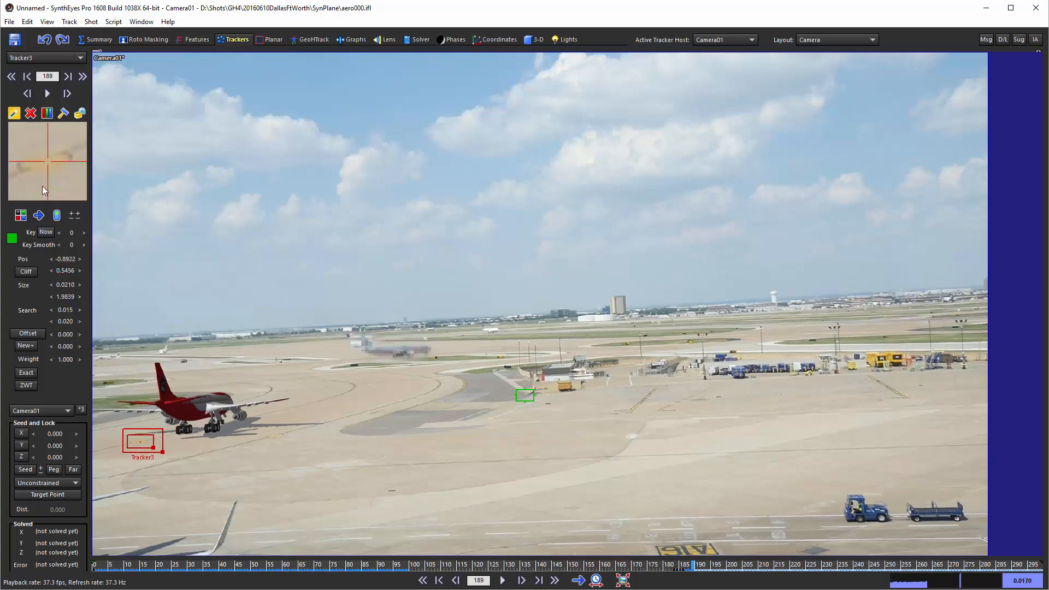
Correct Tracker3's position on the yellow pavement mark with keys at frames 187 and 188.
drag(41, 186, 45, 186)
scroll(50, 168, up, 3)
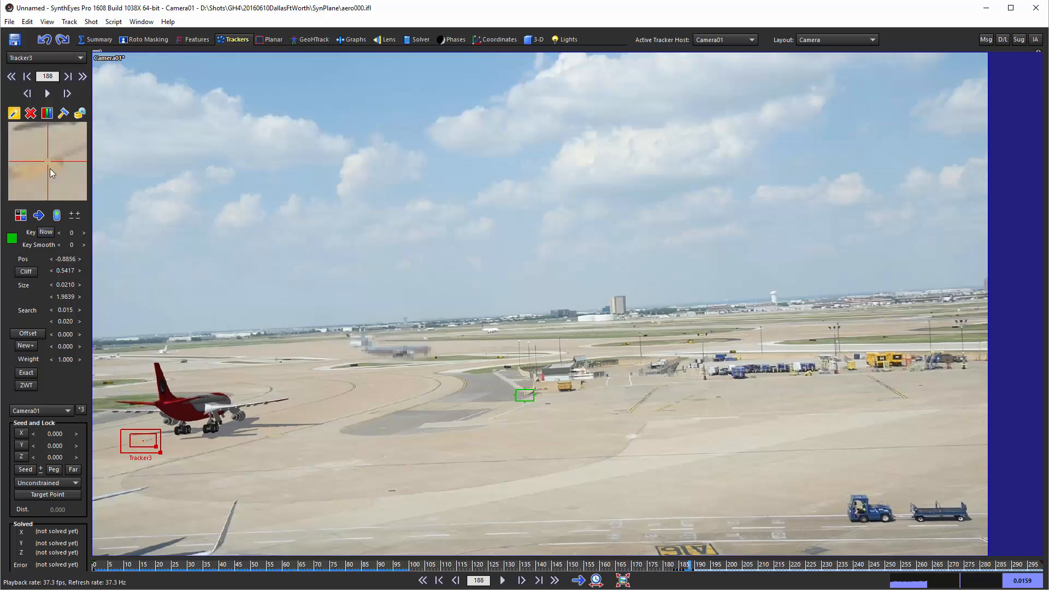
scroll(50, 168, down, 1)
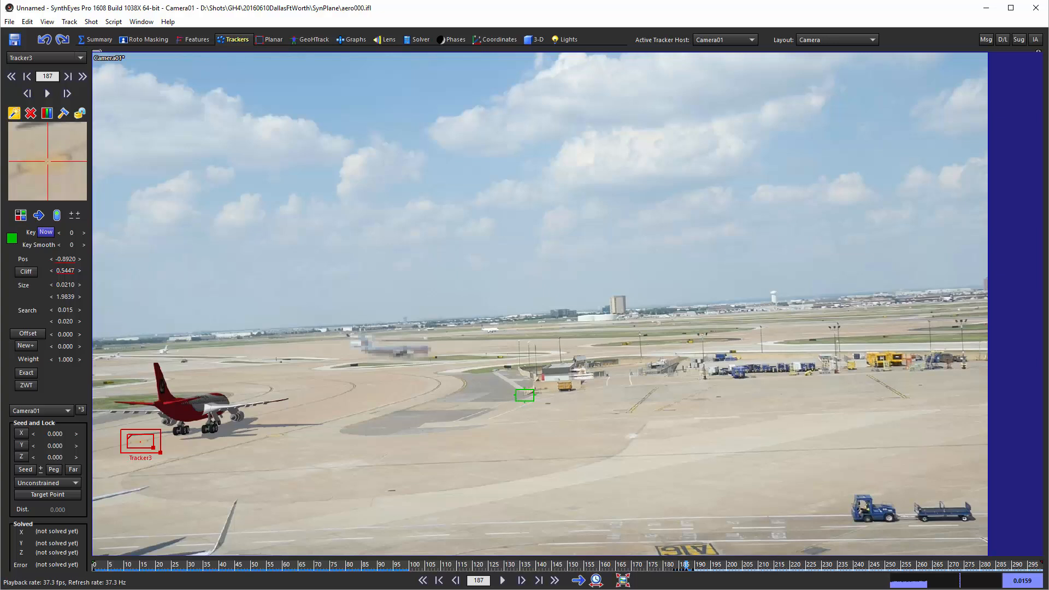
scroll(49, 166, down, 1)
click(47, 162)
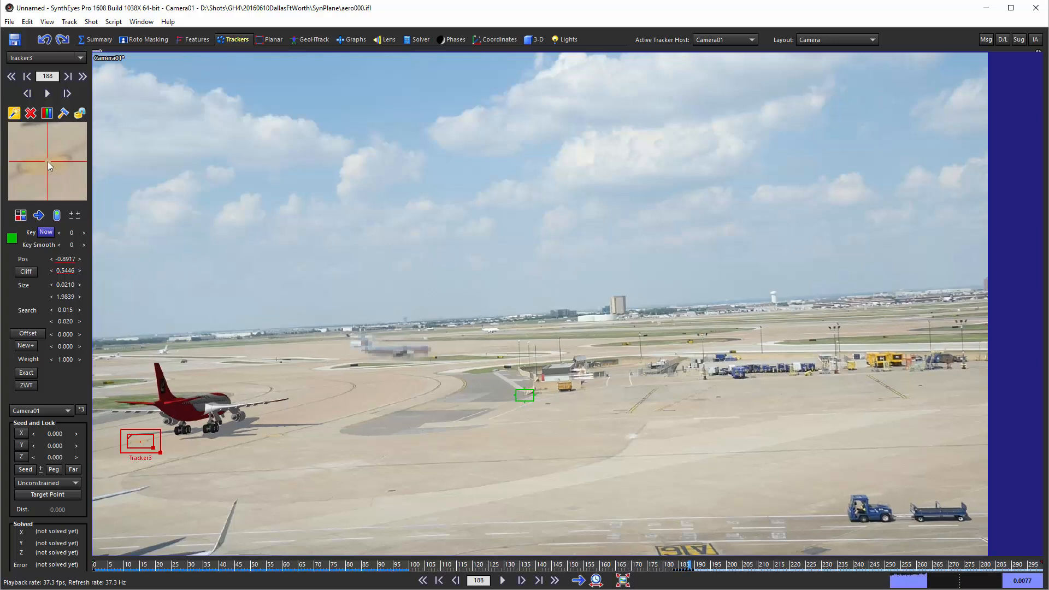
click(48, 162)
drag(47, 161, 52, 160)
click(48, 162)
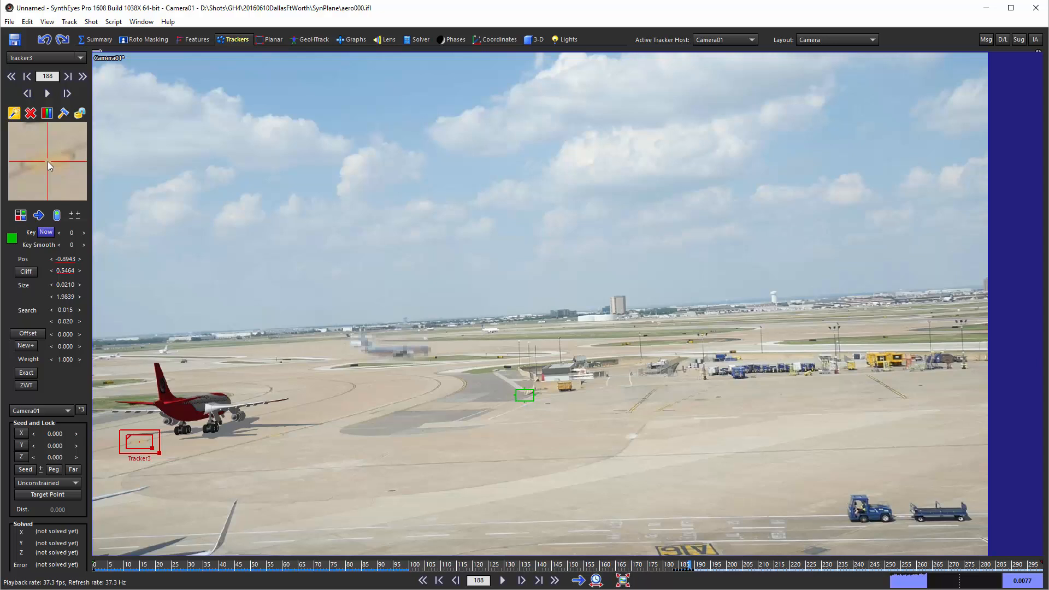
Step Tracker3 forward from frame 188 to about frame 212, going back and forth over the frames after the re-enable point to check its centering.
key(s)
key(s)
key(s)
key(s)
key(s)
key(s)
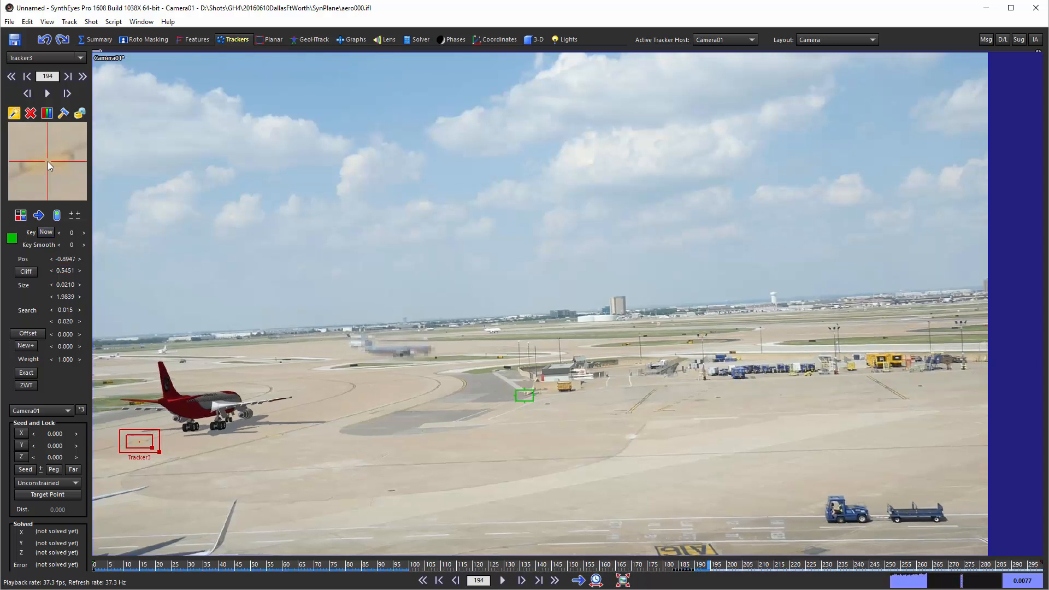
key(a)
key(a)
key(a)
key(a)
key(a)
key(a)
key(a)
key(a)
key(a)
key(a)
key(a)
key(a)
key(a)
key(a)
key(a)
key(a)
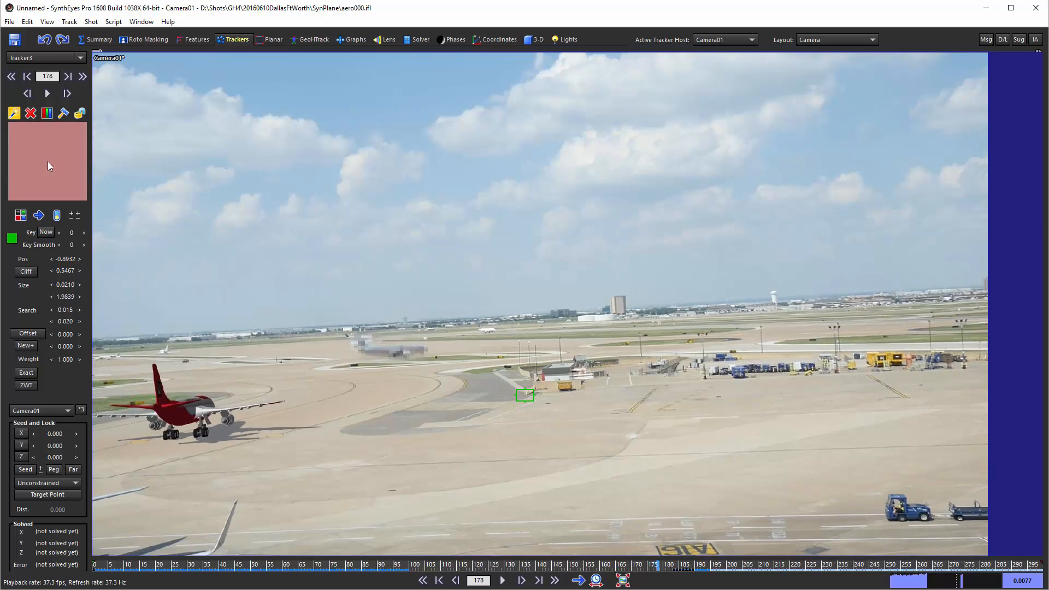
key(s)
key(s)
key(s)
key(s)
key(s)
key(s)
key(s)
key(s)
key(s)
key(s)
key(s)
key(s)
key(s)
key(s)
key(s)
key(s)
key(s)
key(s)
key(s)
key(s)
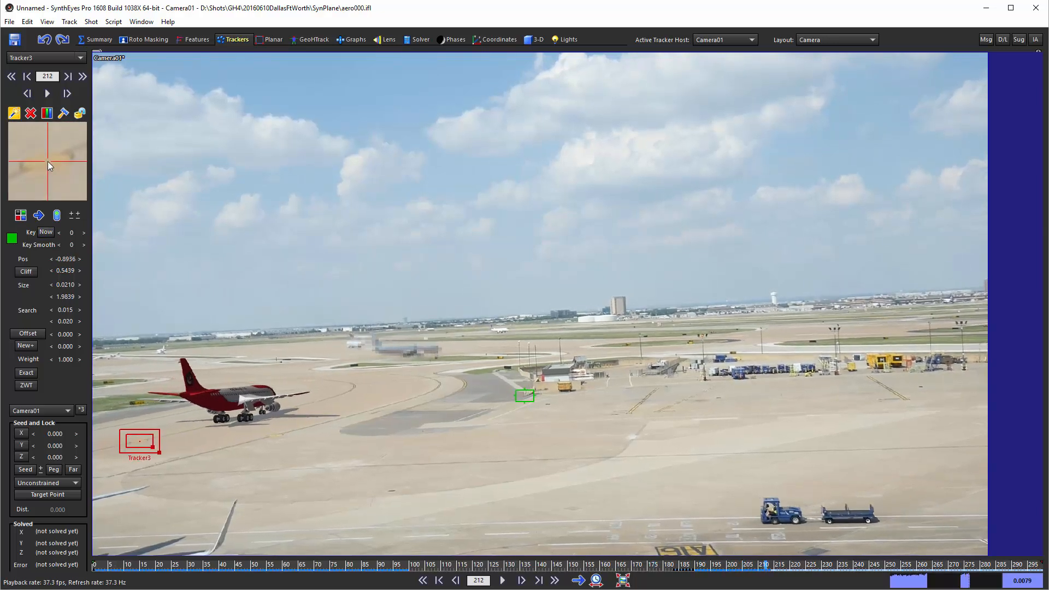
key(a)
key(a)
key(a)
key(a)
key(a)
key(a)
key(a)
key(a)
key(a)
key(a)
key(a)
key(a)
key(a)
key(a)
key(a)
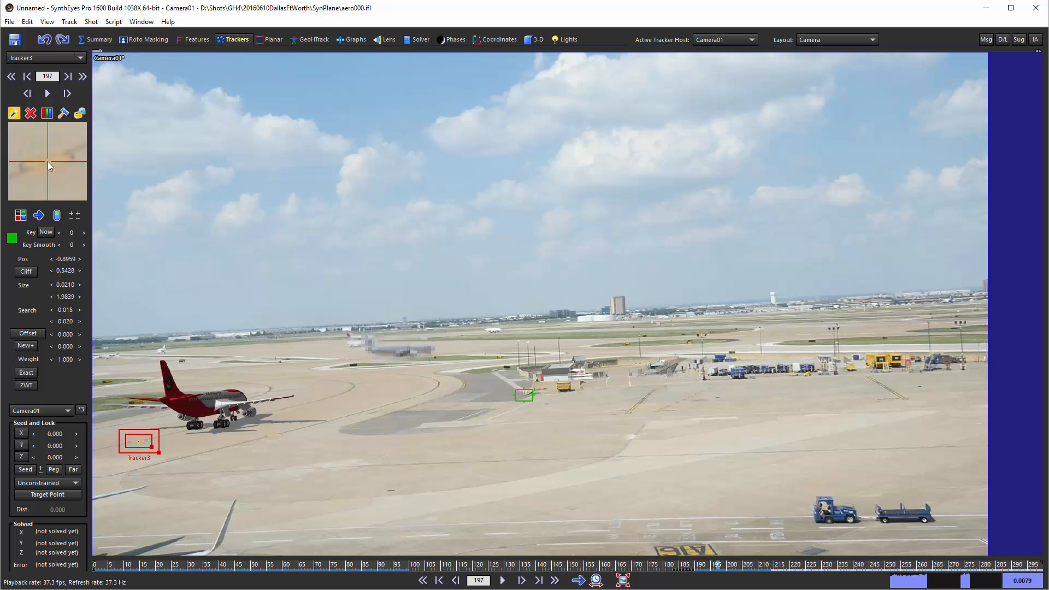
key(s)
key(s)
key(s)
key(s)
key(s)
key(s)
key(s)
key(s)
key(s)
key(s)
key(s)
key(s)
key(s)
key(s)
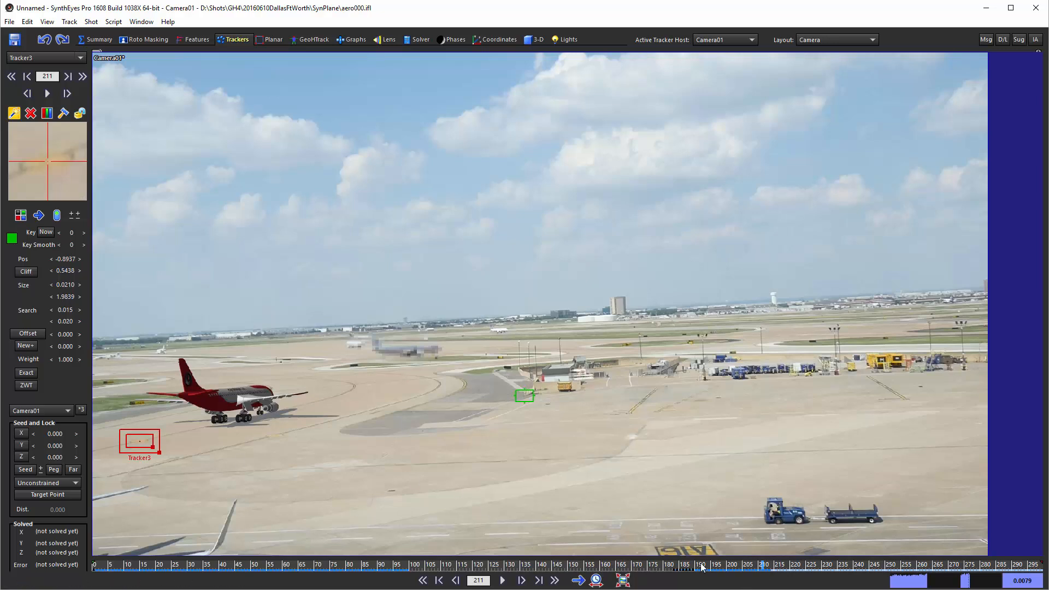
Track Tracker3 through to the last frame, 299, lock it as done, and return to the shot's start.
click(47, 94)
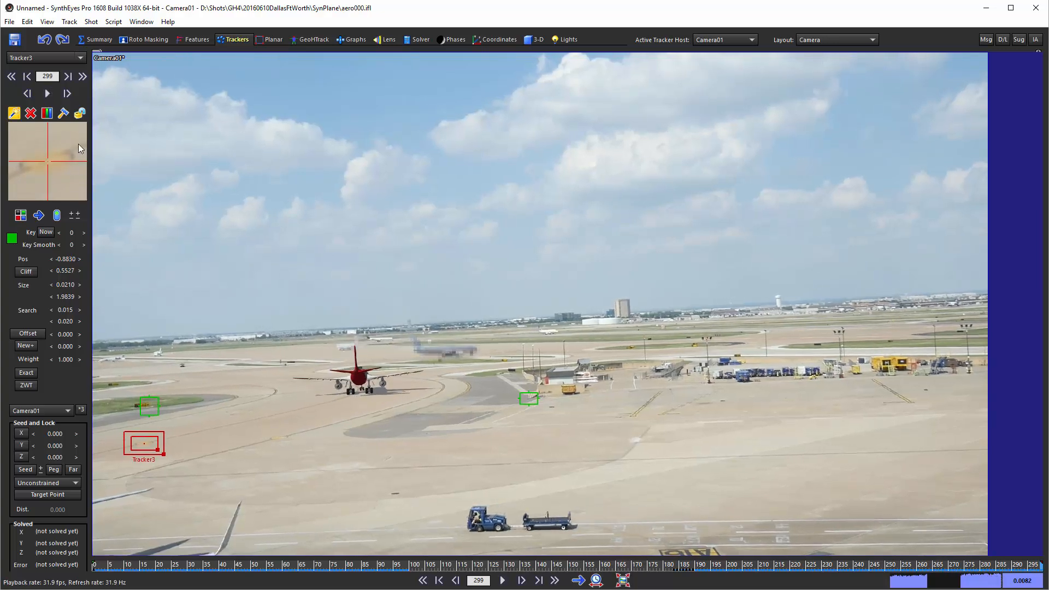
click(79, 115)
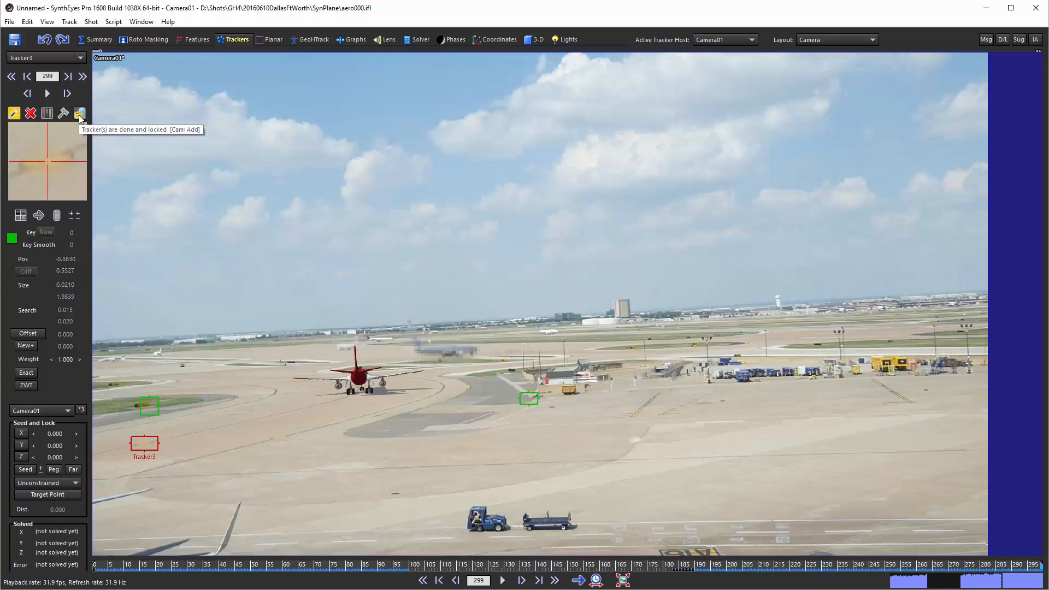
click(11, 78)
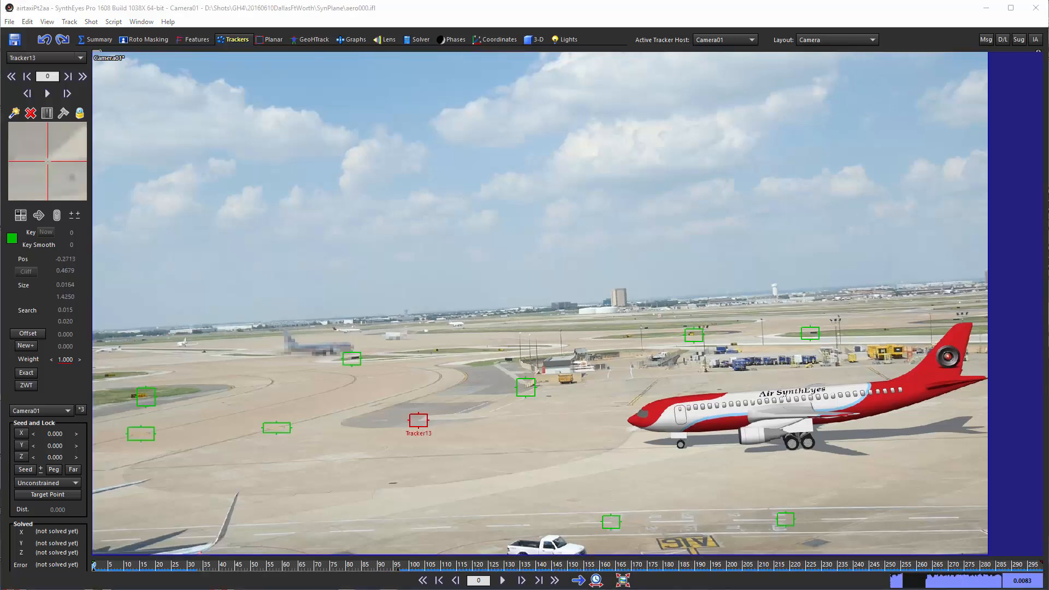
Scrub the shot with the full tracker set to frame 151, and examine all trackers' valid frame ranges in the graph editor.
drag(396, 566, 572, 560)
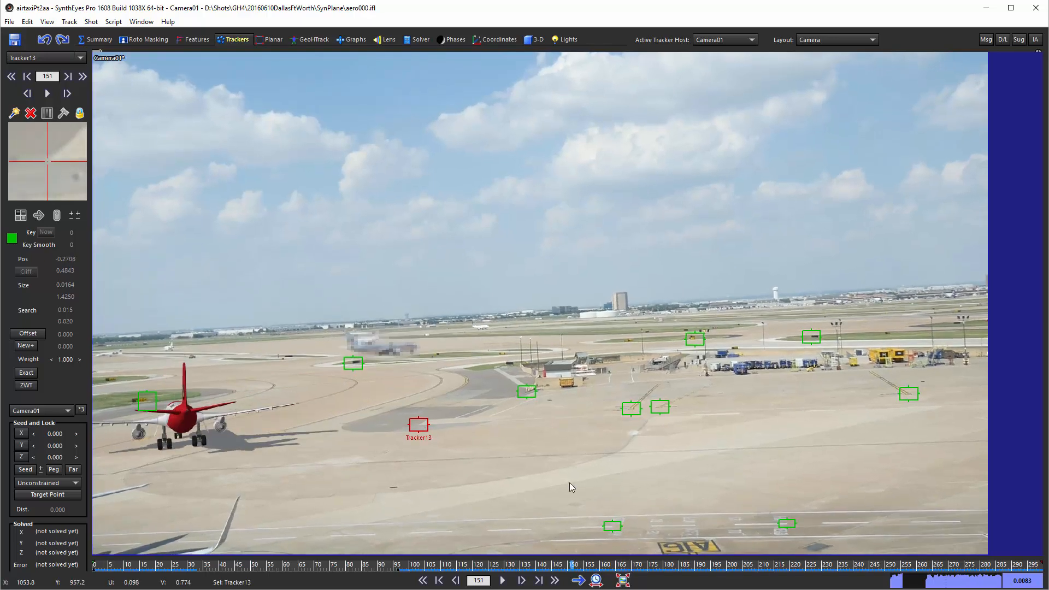
click(353, 40)
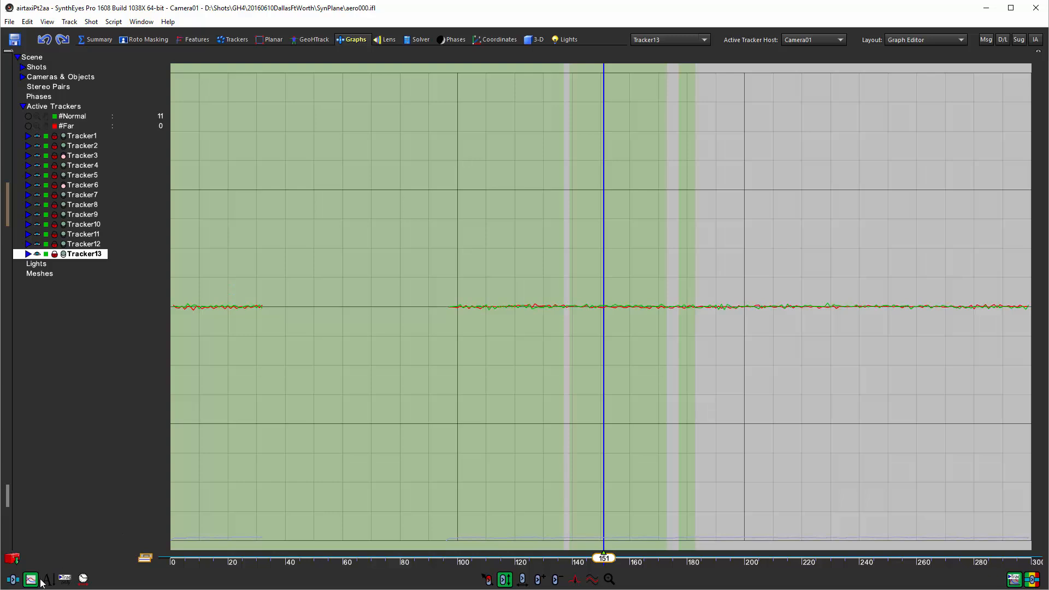
click(10, 581)
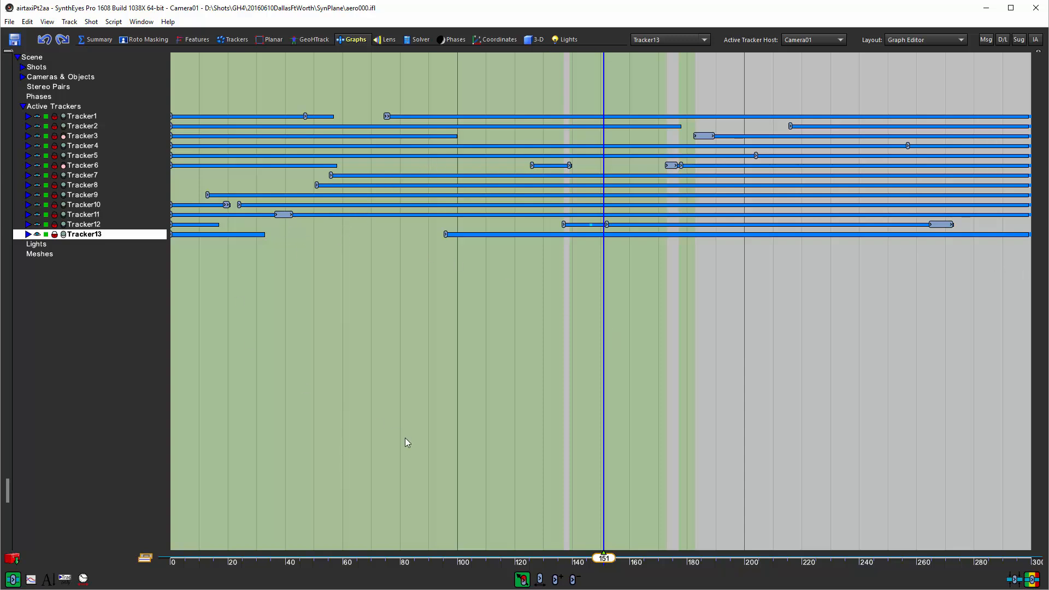
Plot the number of normal trackers over the shot and check the count at frames 69 and 1.
click(30, 580)
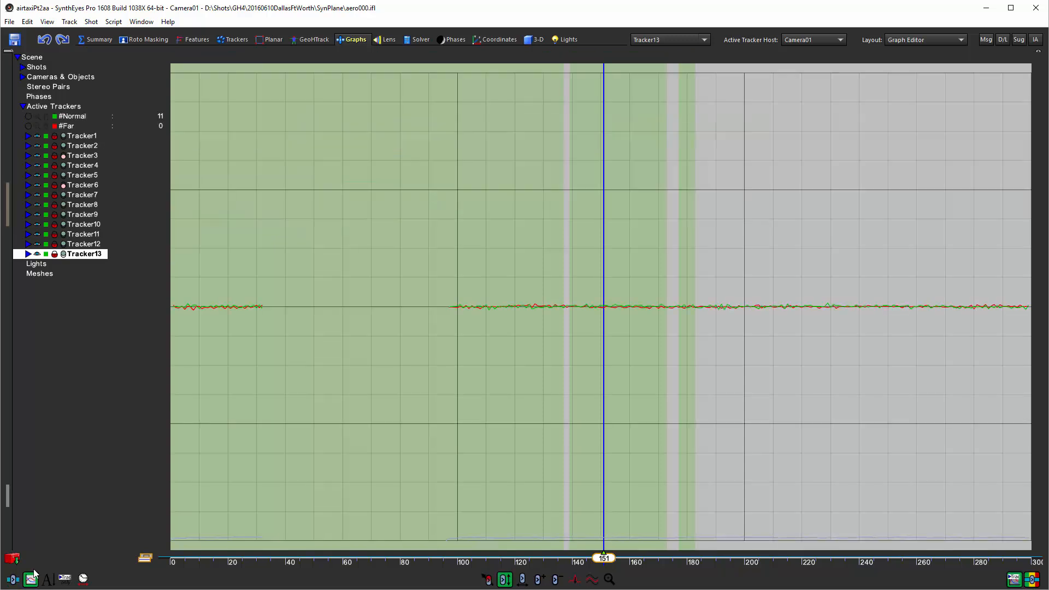
click(29, 117)
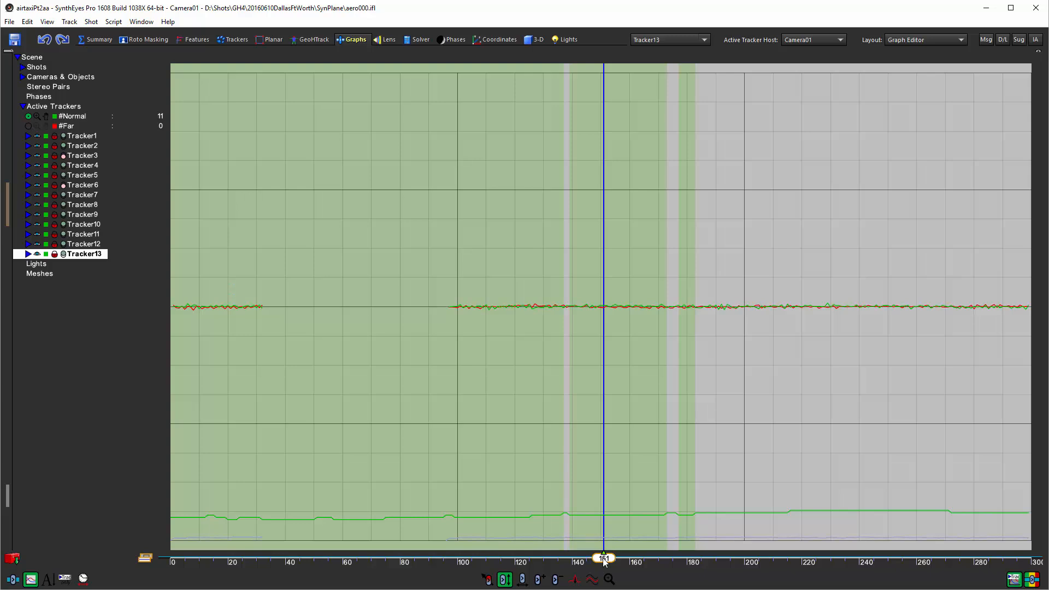
mouse_move(603, 557)
mouse_down()
mouse_move(172, 558)
mouse_move(1012, 557)
mouse_move(367, 557)
mouse_up()
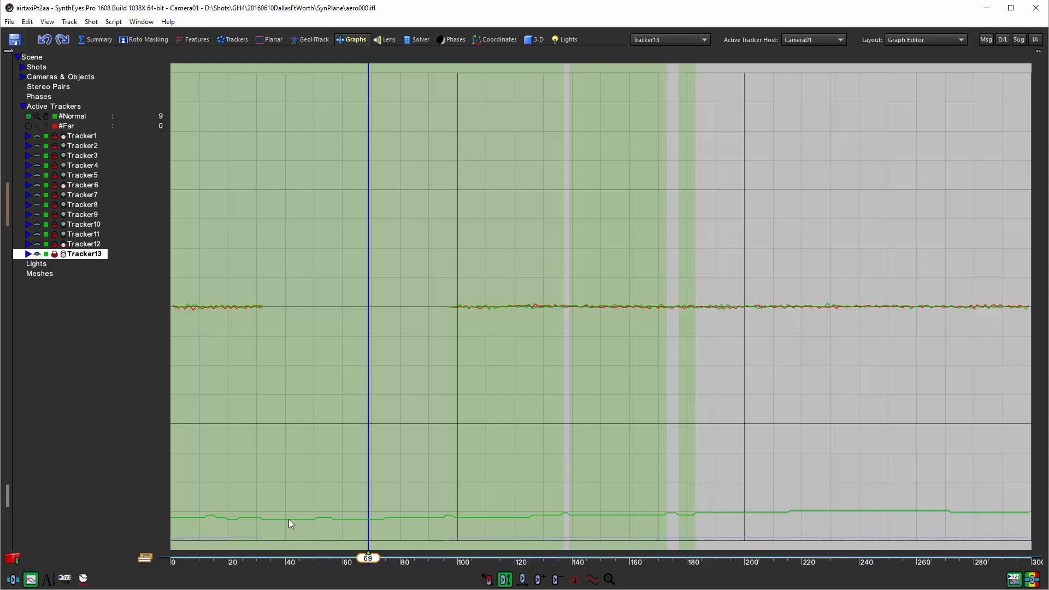
drag(367, 557, 173, 557)
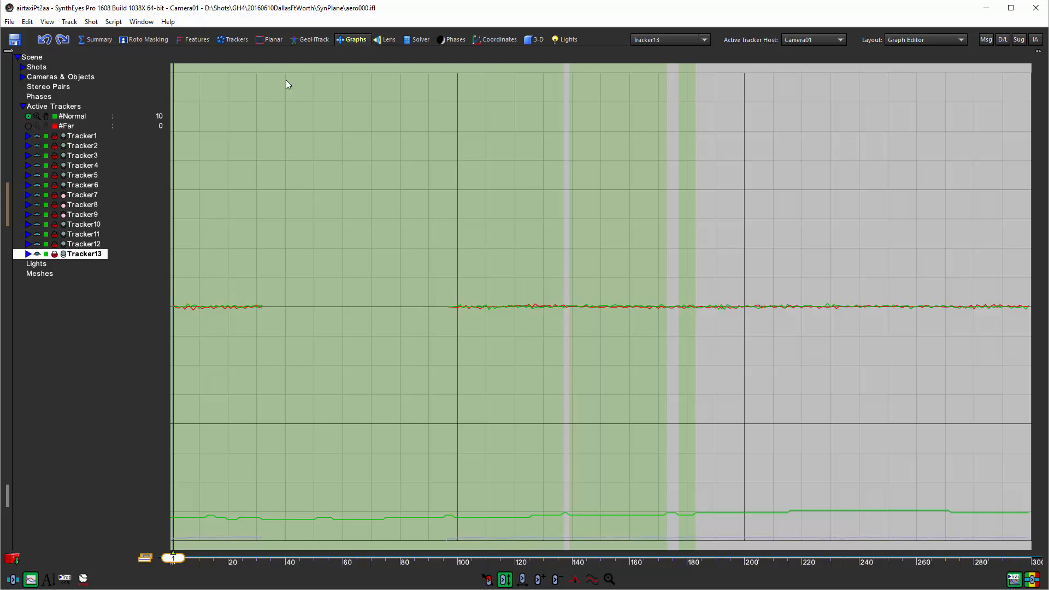
Select Tracker2 on the sign at the grass edge and set its seed position to X 310, Y 447 from the annotated aerial map.
click(235, 41)
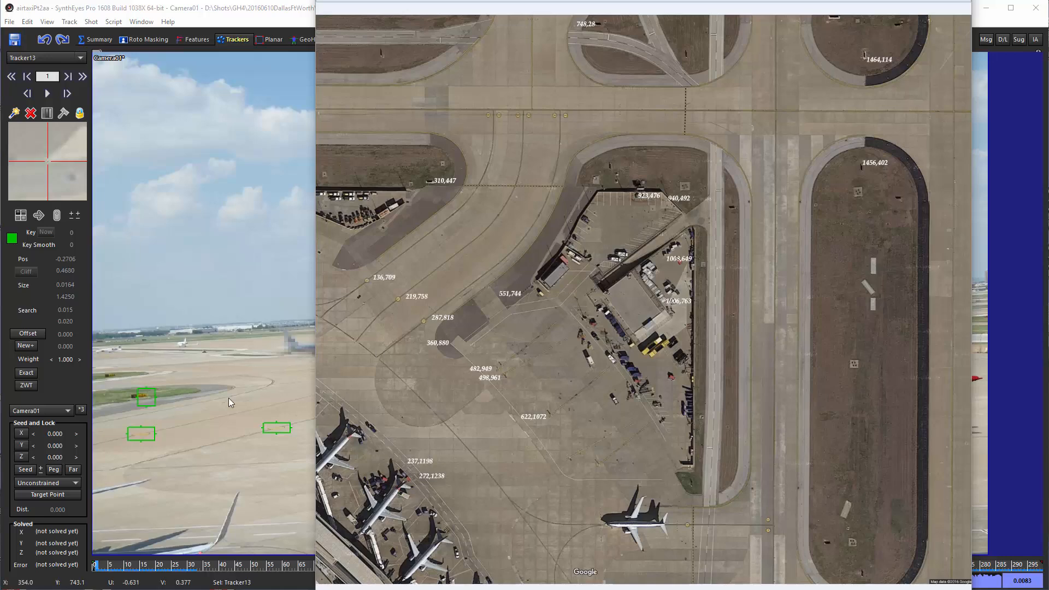
click(153, 396)
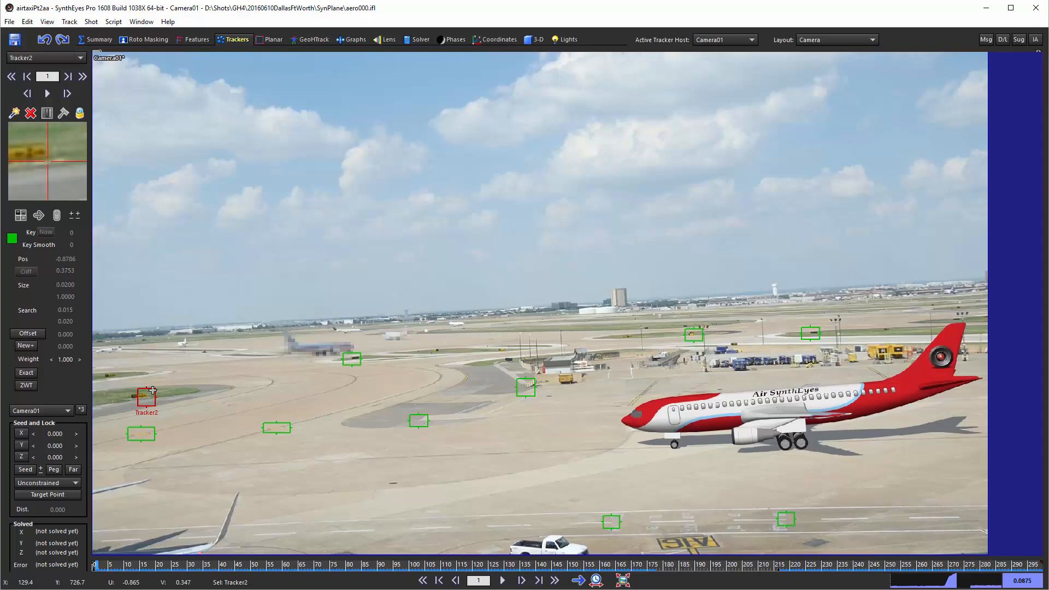
click(499, 40)
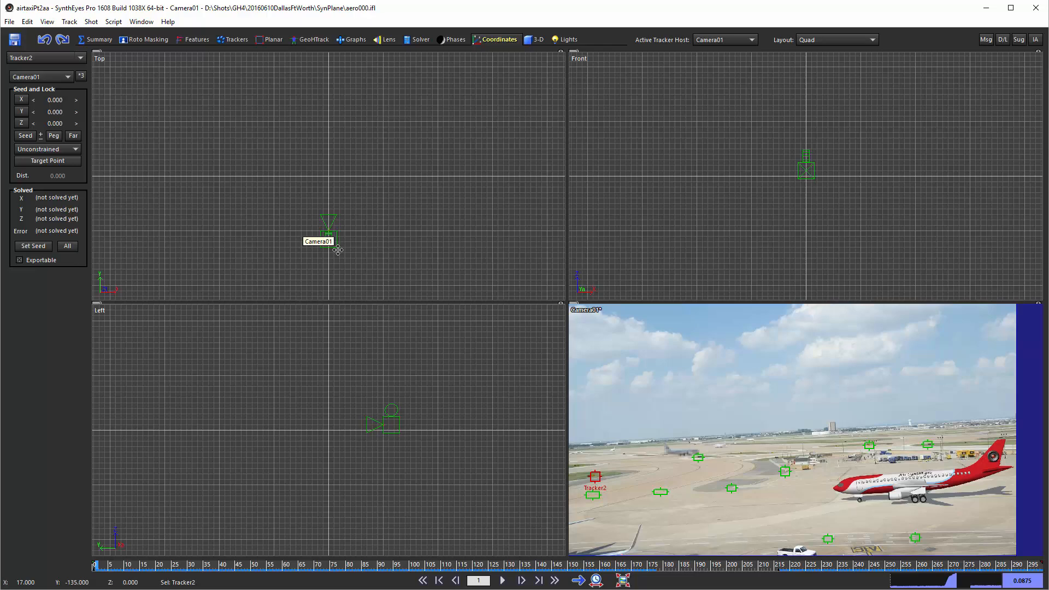
click(61, 101)
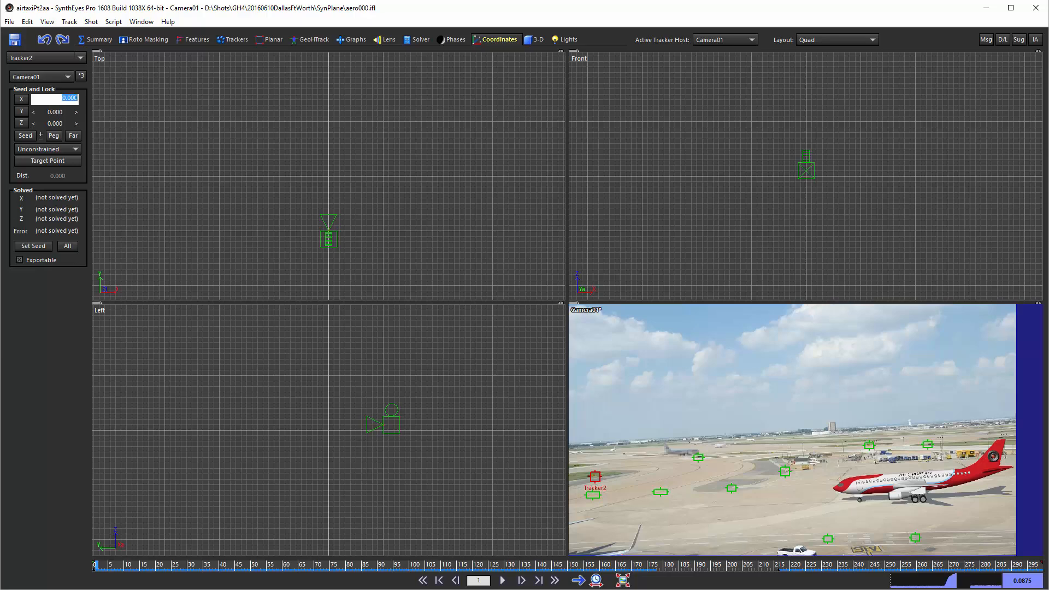
text(310)
key(Tab)
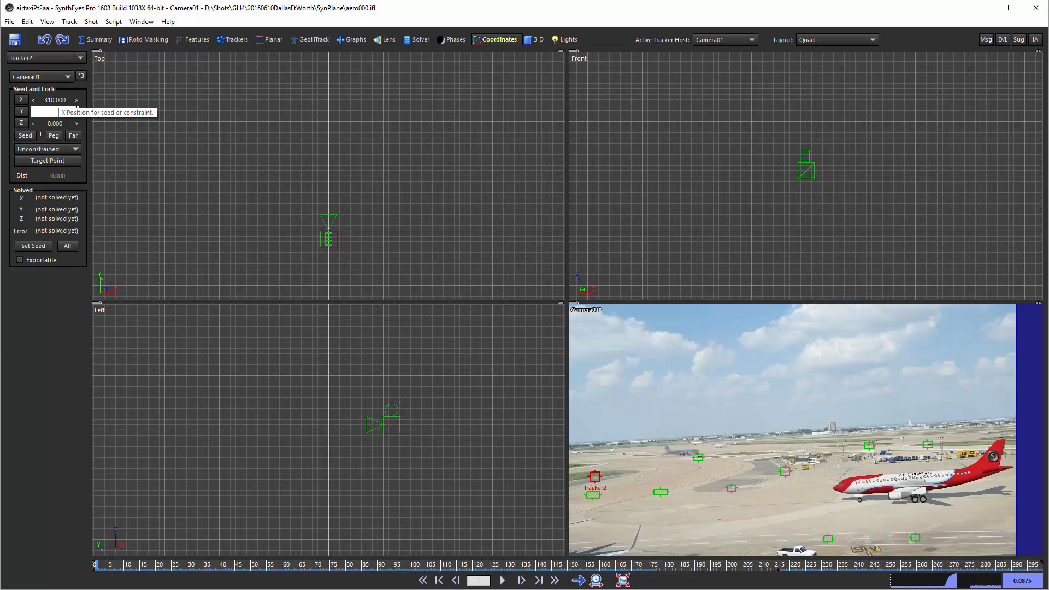
text(447)
key(Return)
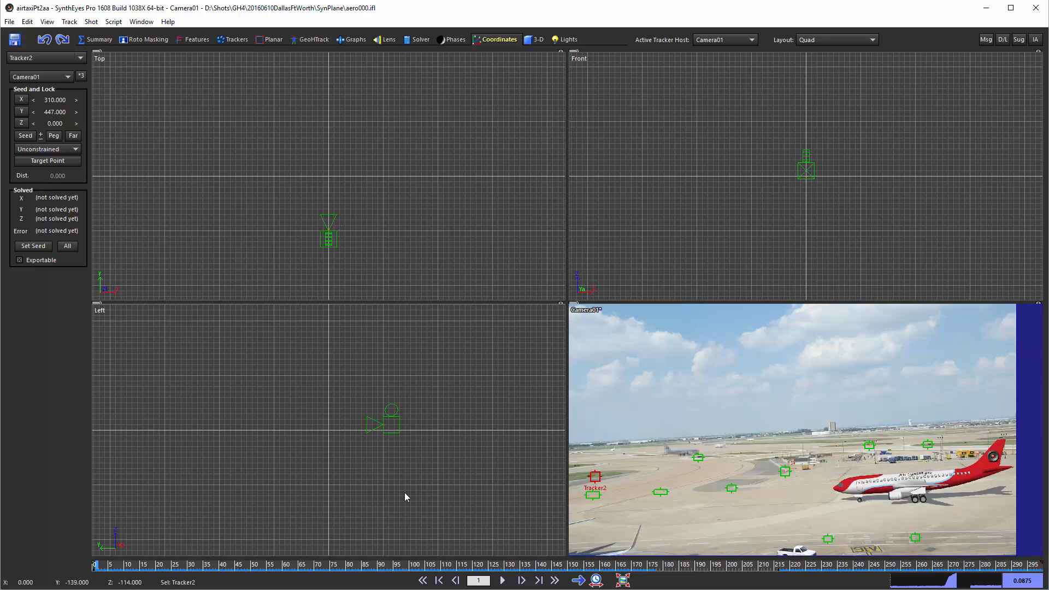
Select Tracker3 and set its seed position to X 219, Y 758.
key(Down)
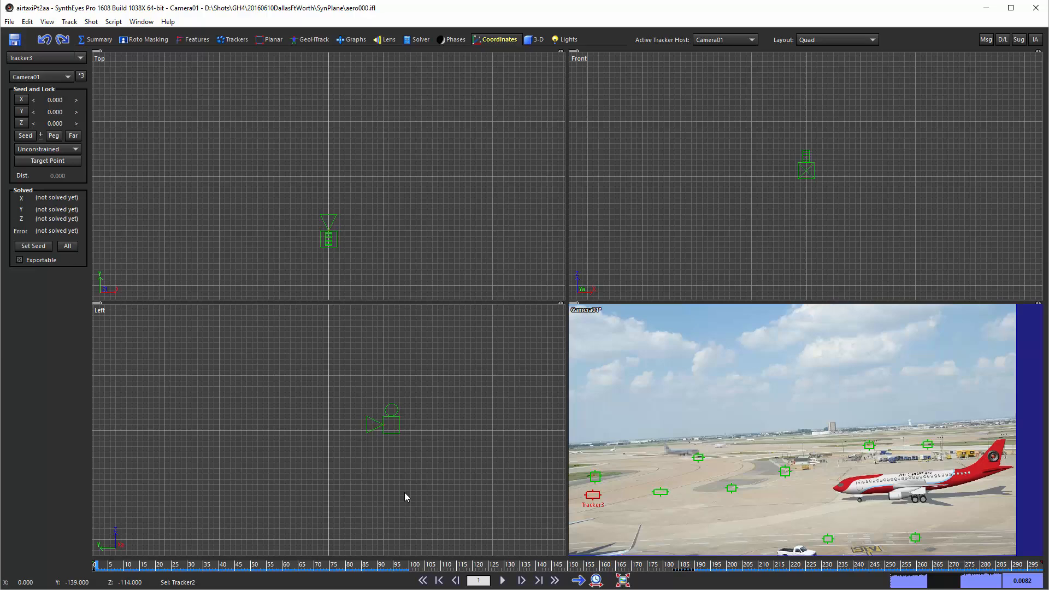
drag(47, 101, 43, 100)
double_click(59, 101)
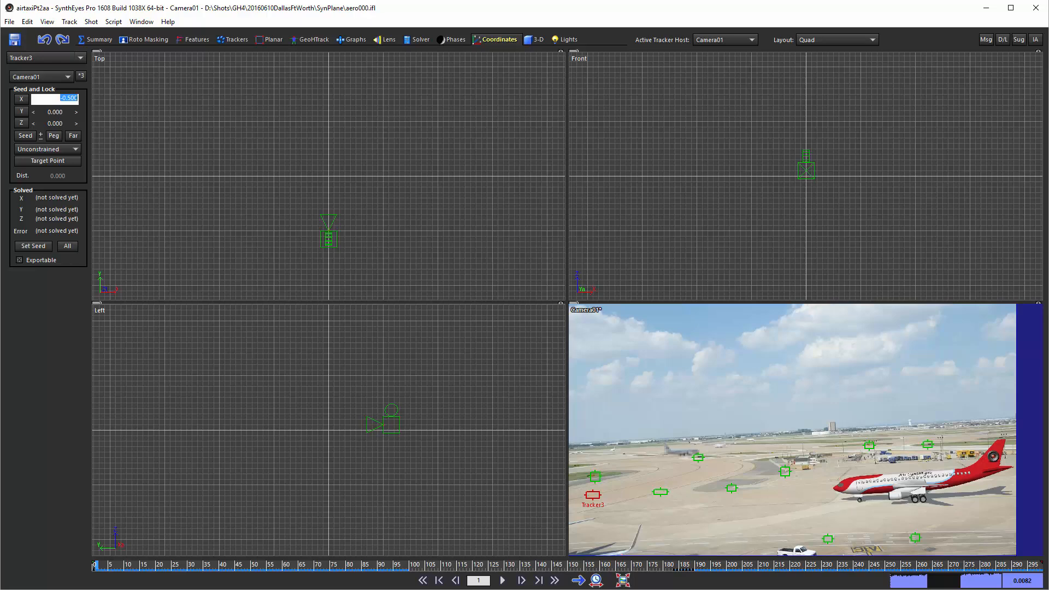
text(219)
key(Tab)
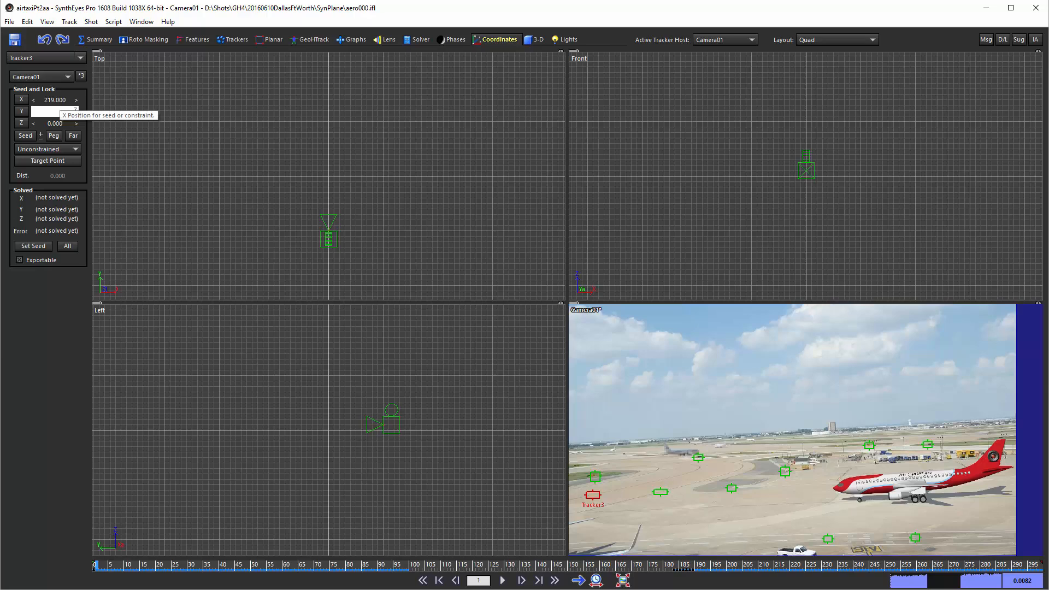
text(758)
key(Return)
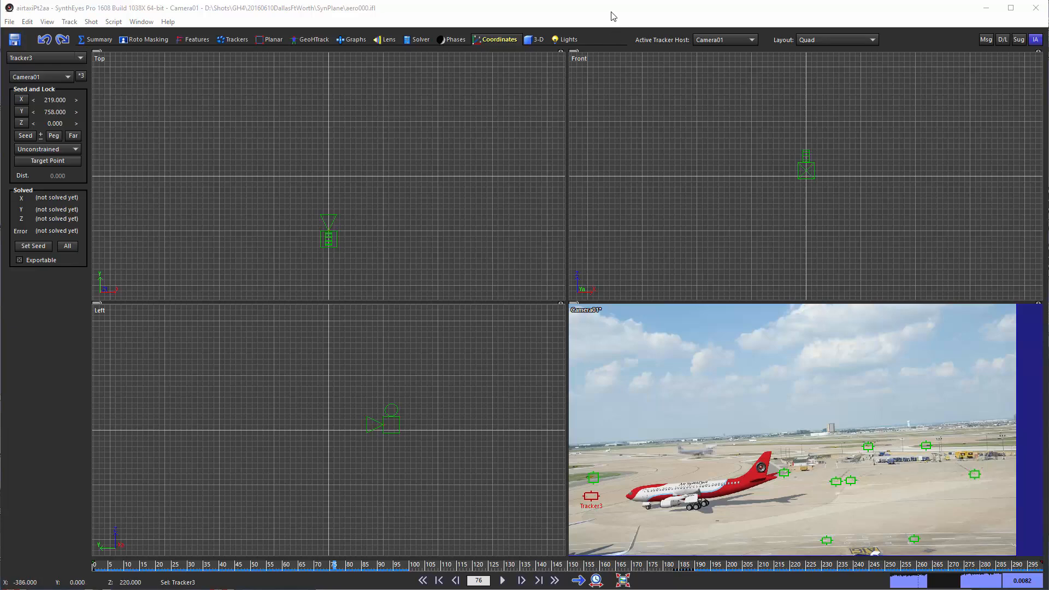
Go through the other trackers one after another and review their seed coordinates, including Tracker4, Tracker9 and Tracker1.
key(Down)
key(Down)
key(Down)
key(Down)
key(Down)
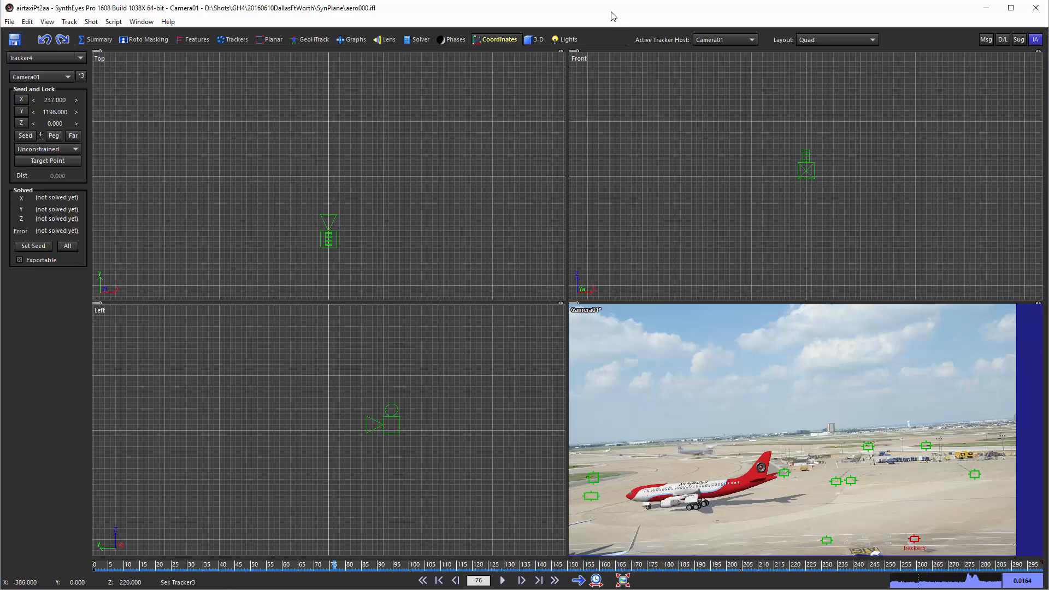
key(Down)
key(Down)
key(Down)
key(Down)
key(Down)
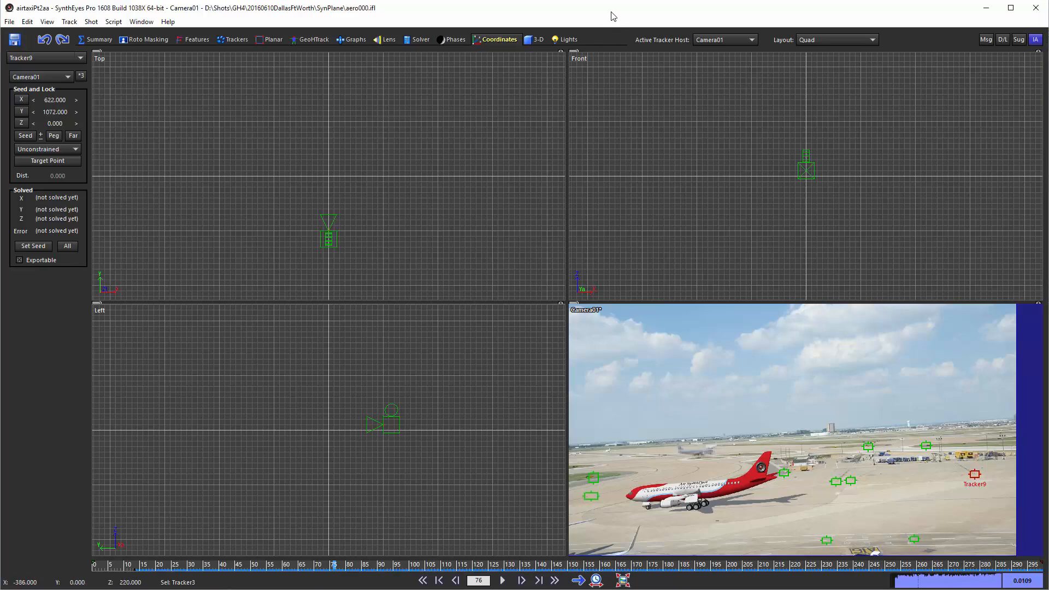
key(Down)
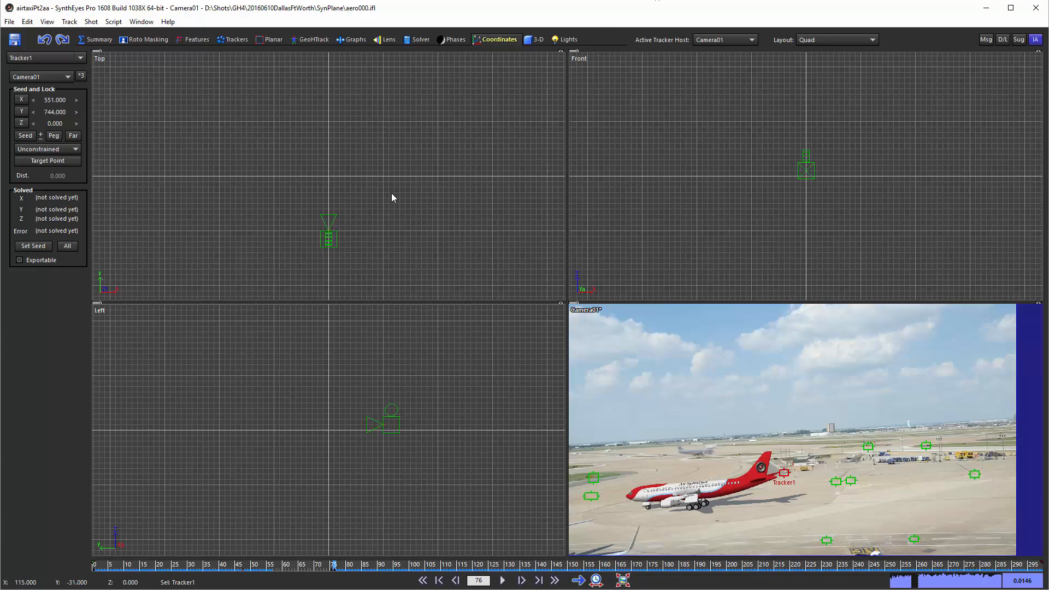
Select all 13 trackers, enable their seed positions and set their constraint type to Lock Point.
key(ctrl+a)
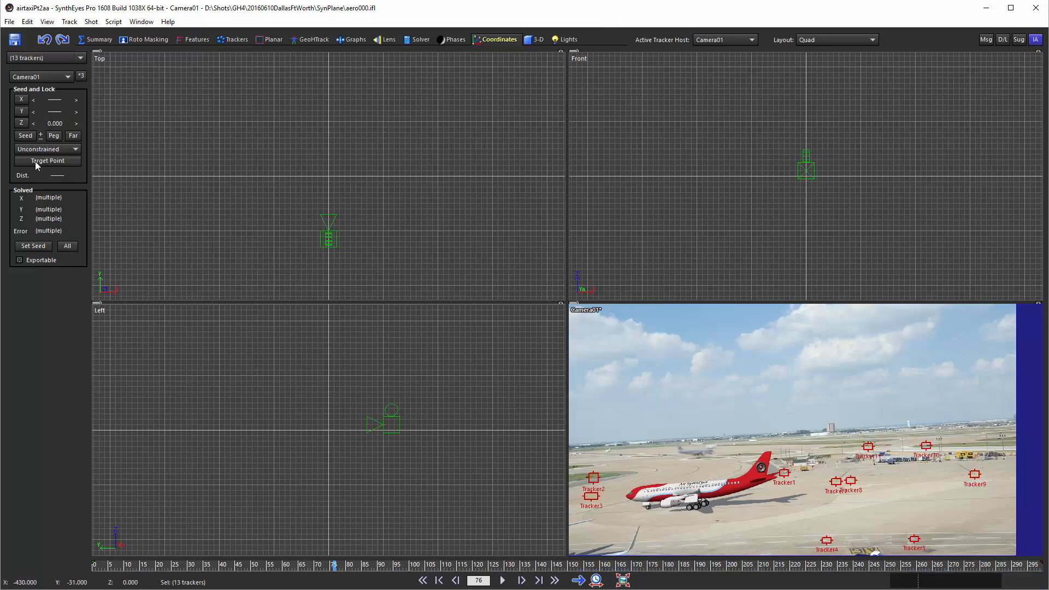
click(25, 135)
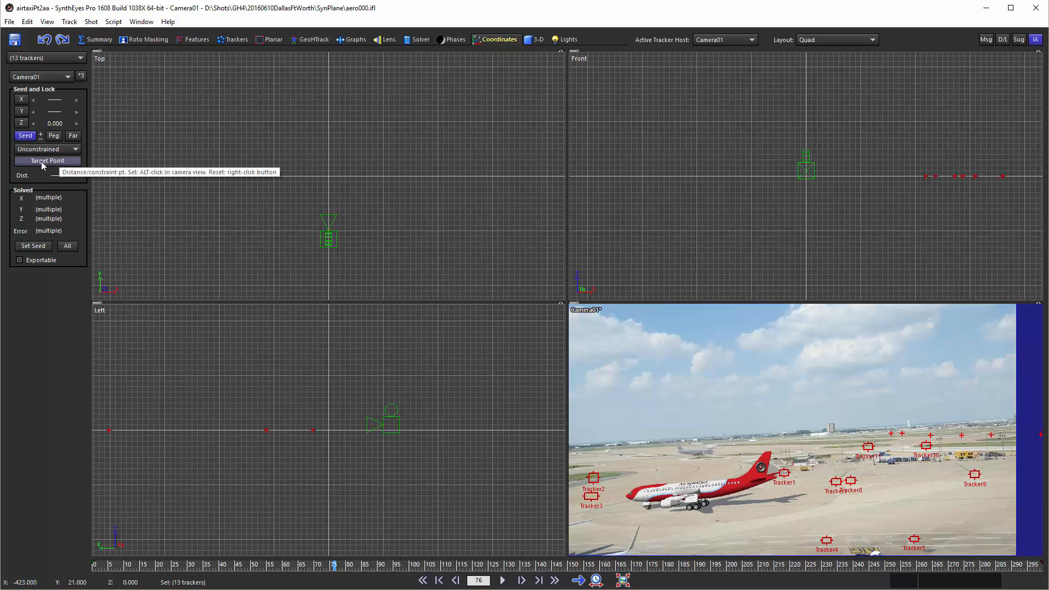
click(47, 149)
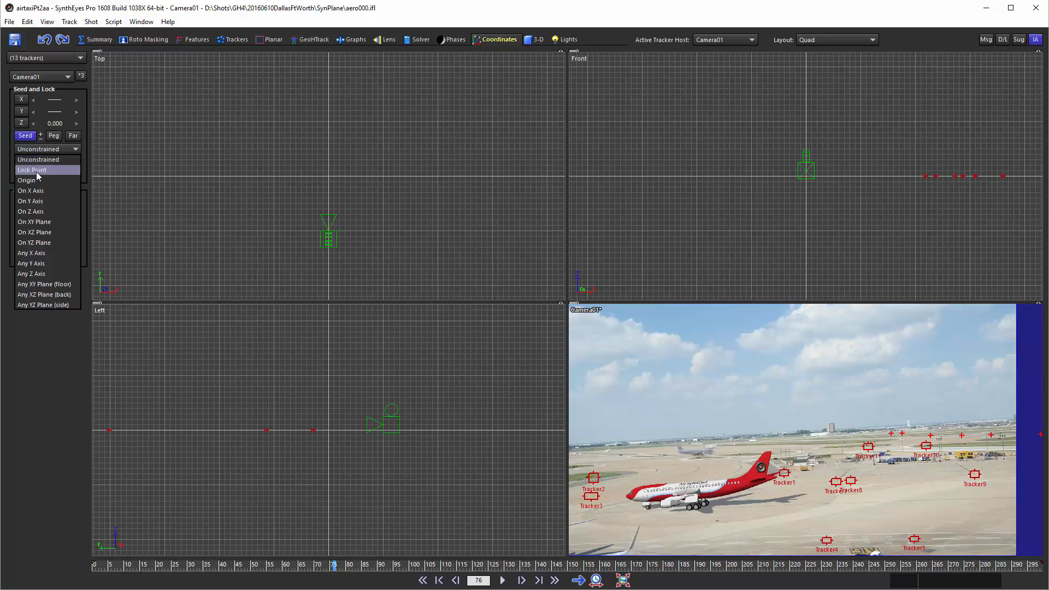
click(37, 172)
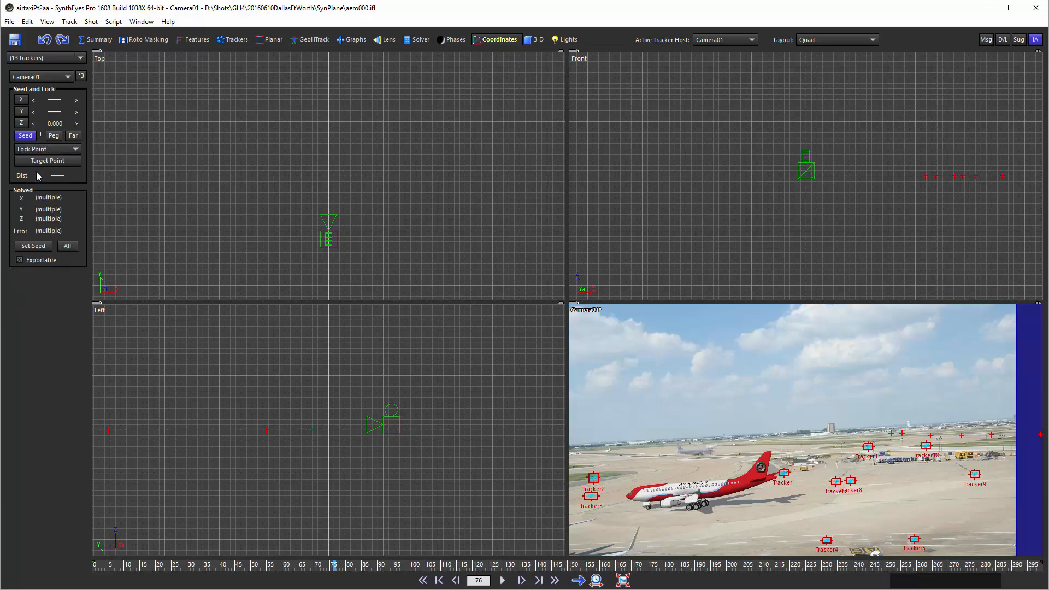
scroll(267, 199, down, 10)
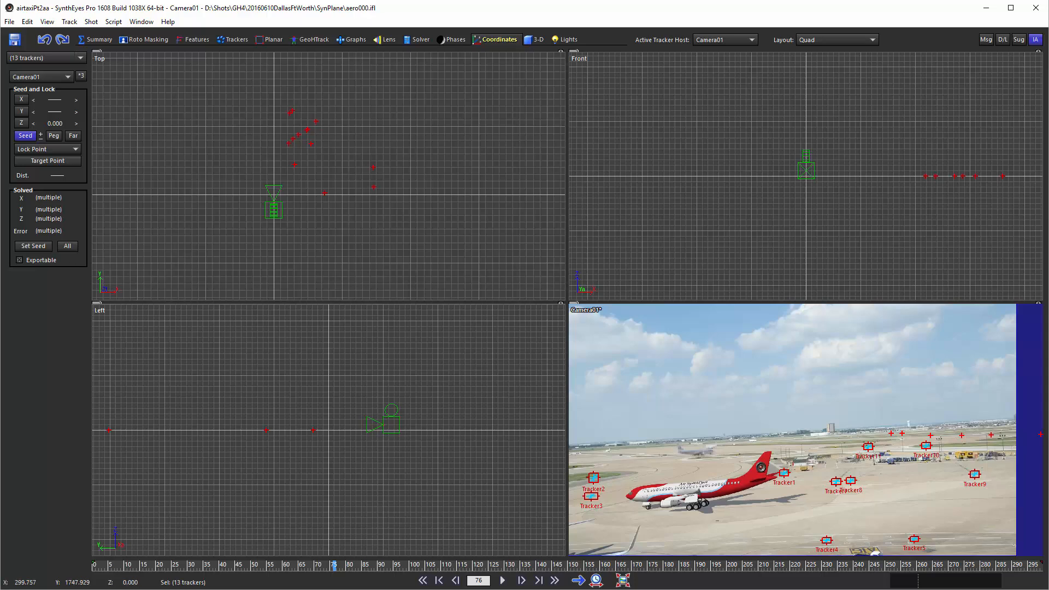
Compare the tracker layout with the aerial map and have Synthia make each tracker's y lock position 1519 minus its y lock position.
key(alt+Tab)
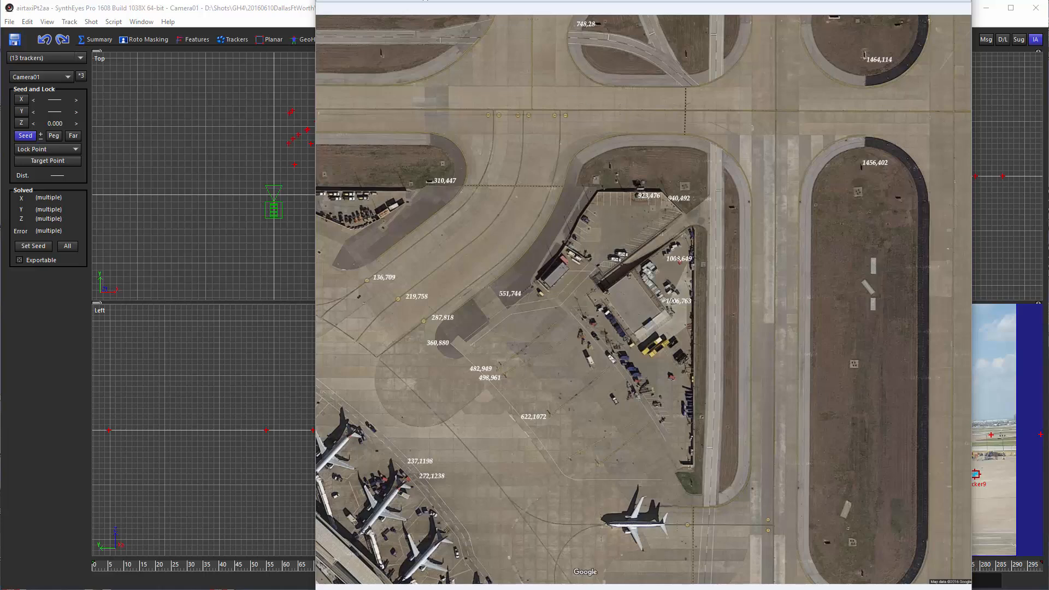
click(274, 11)
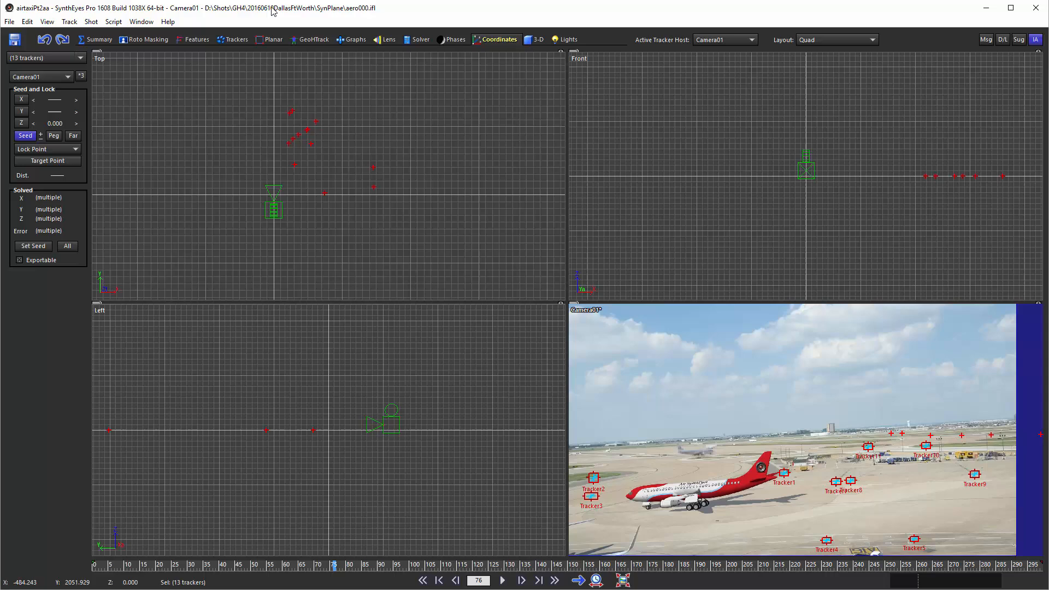
click(1035, 39)
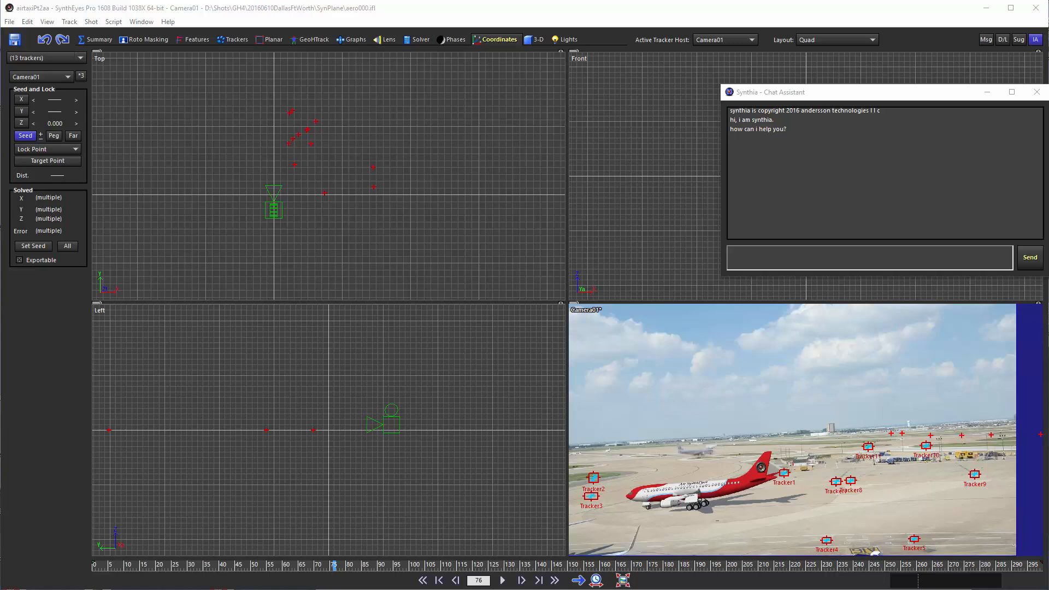
click(805, 249)
text(for each tracker, make the tracker's y lock position                 1519 - the tracker's y lock position.)
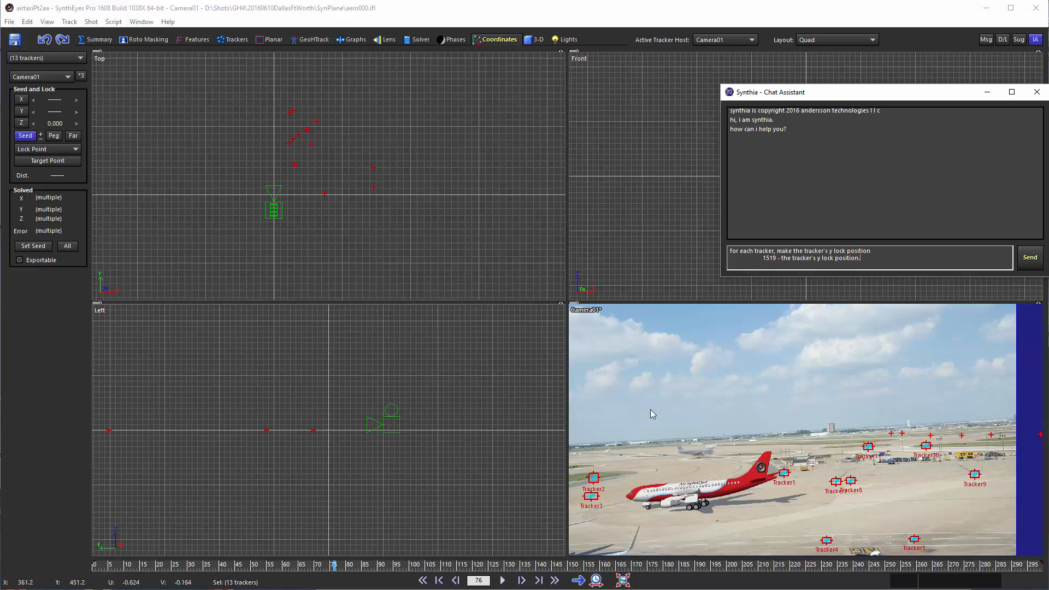
click(477, 0)
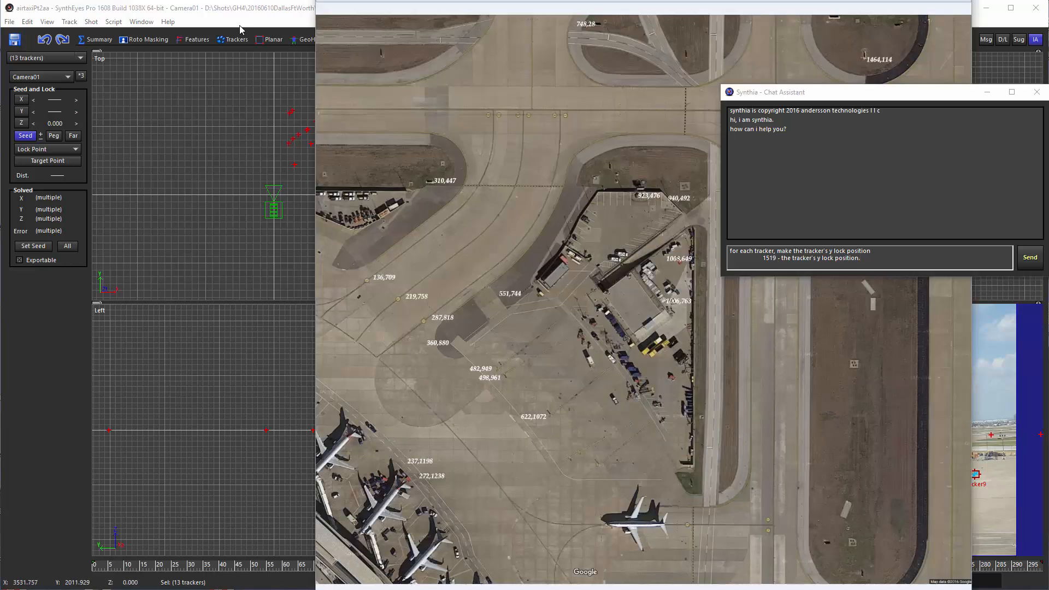
click(246, 8)
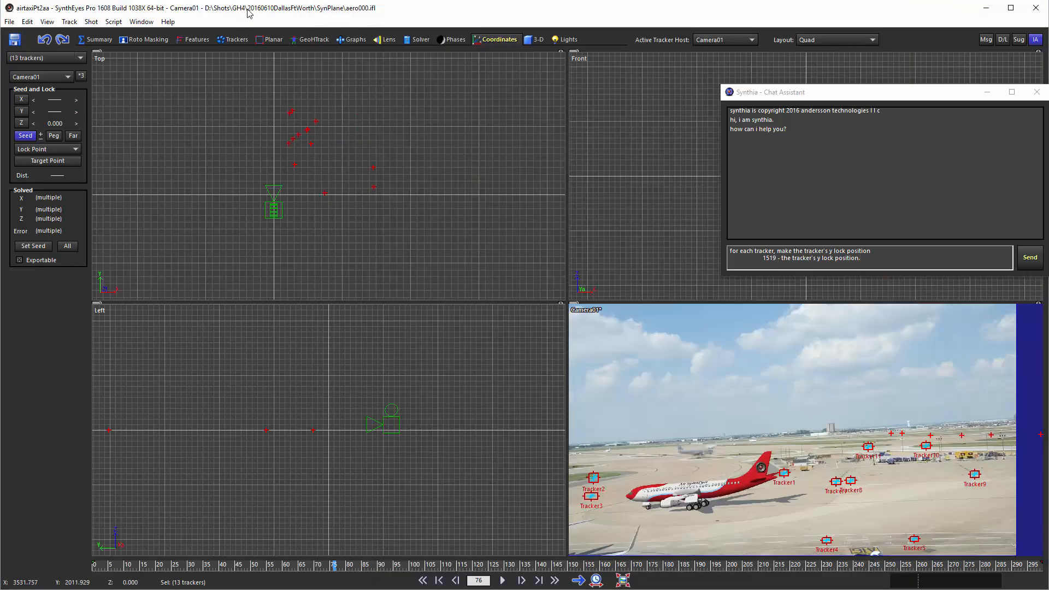
click(1029, 257)
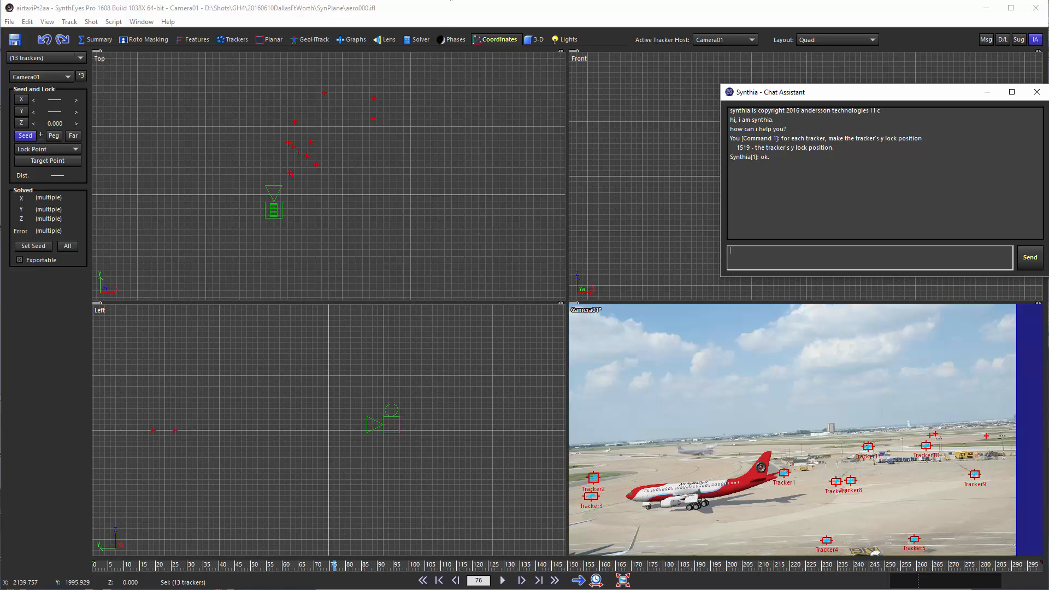
click(451, 0)
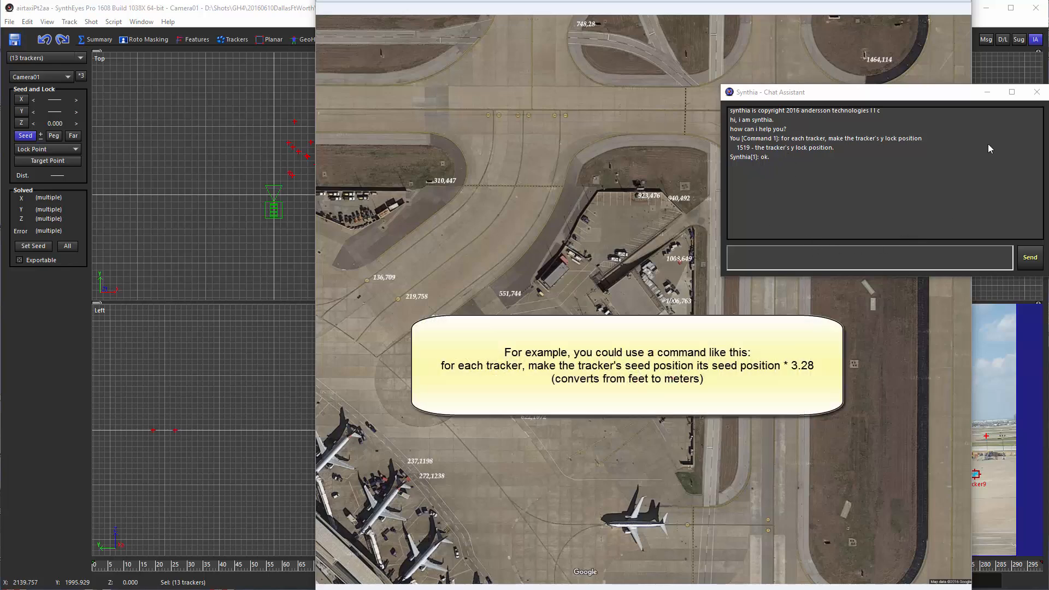
click(987, 94)
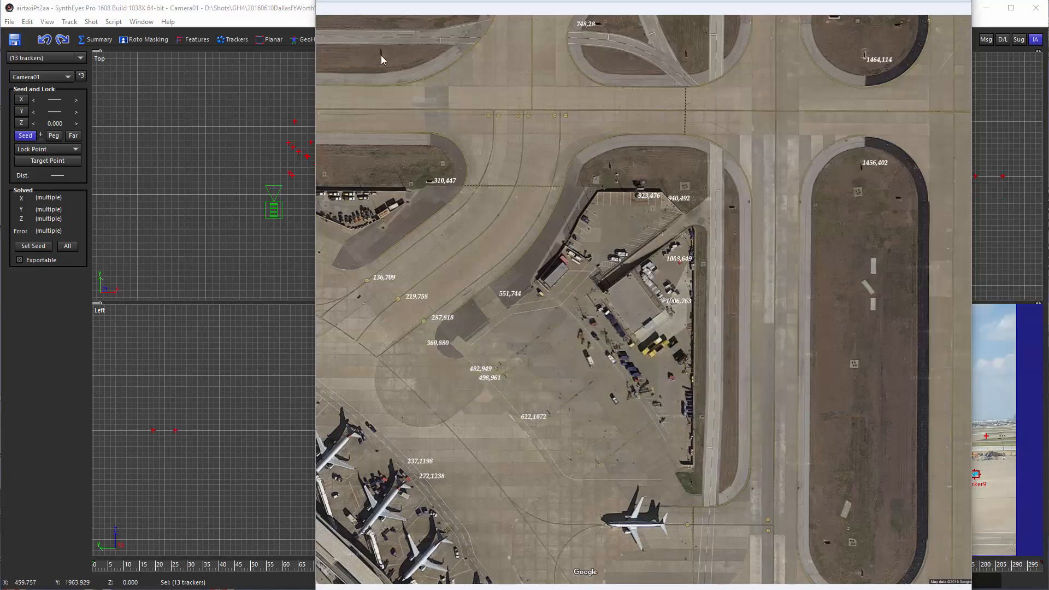
click(280, 11)
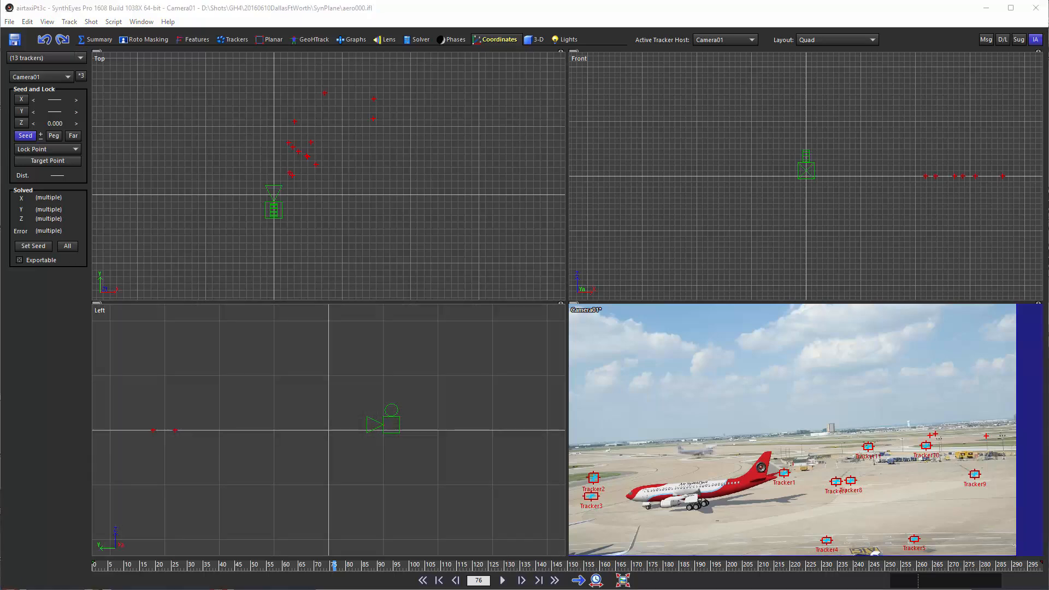
Set the solver to the From Seed Points mode with a world size of 2000.
click(418, 40)
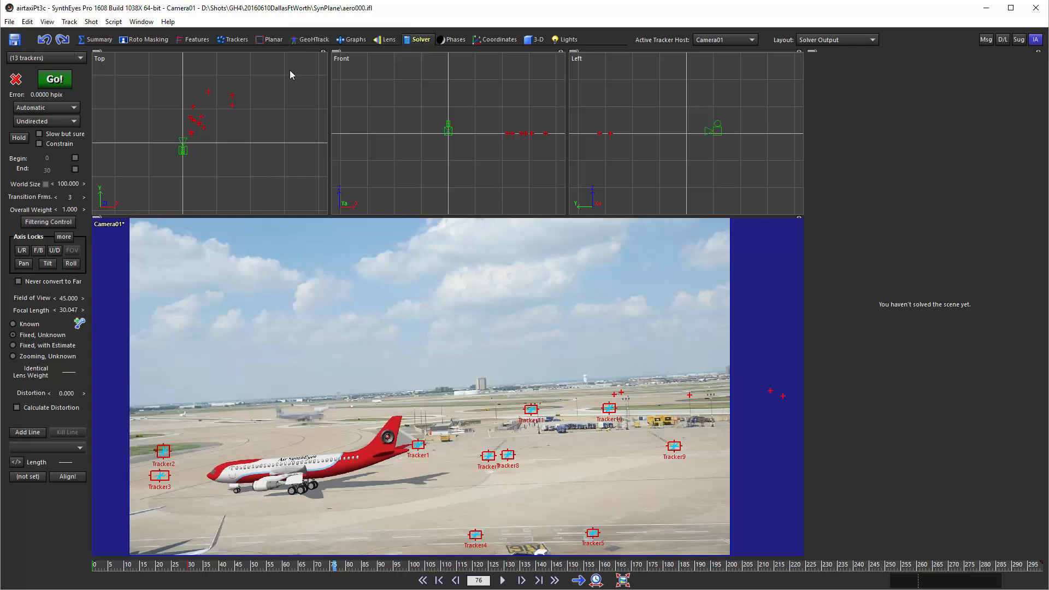
click(41, 108)
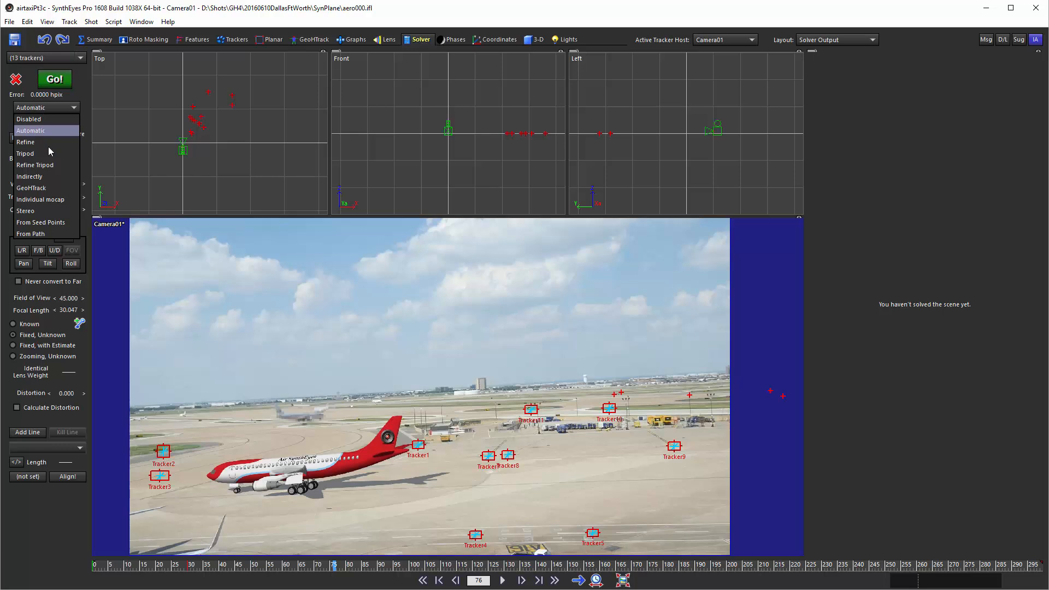
click(57, 222)
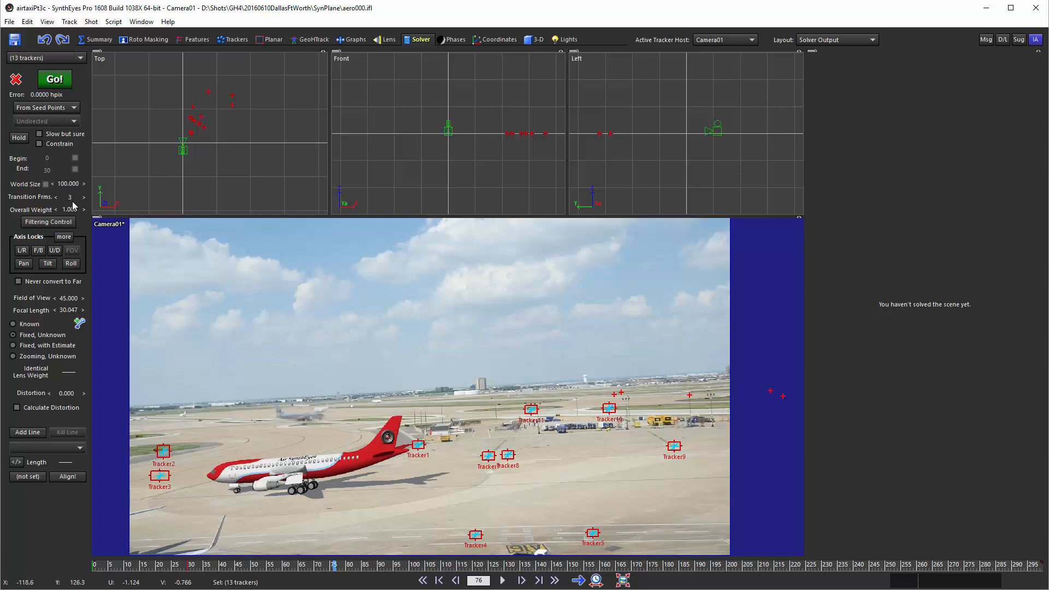
double_click(68, 186)
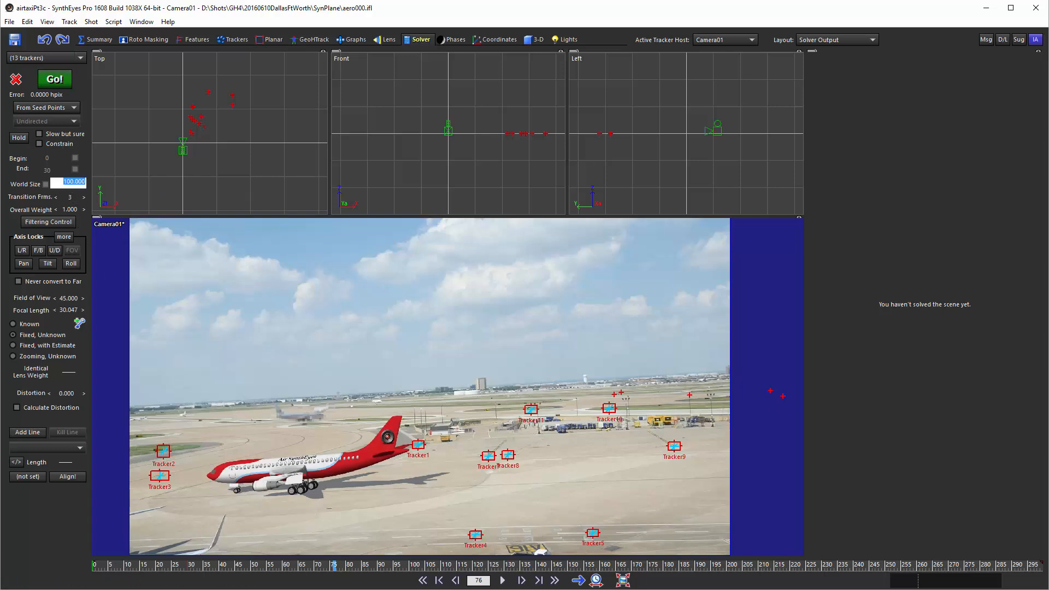
text(2)
key(Return)
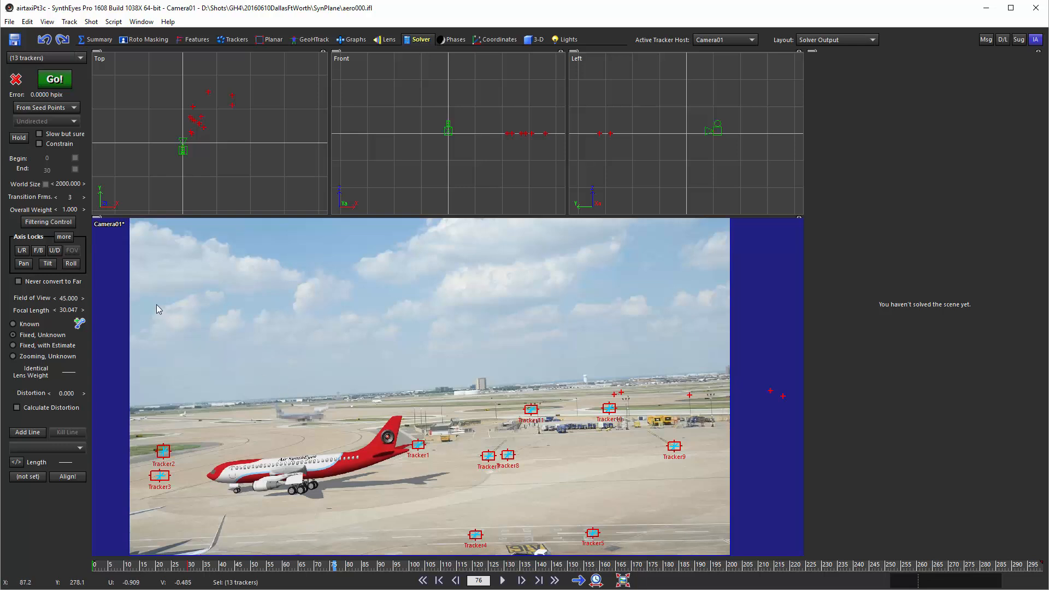
Solve the scene and accept the solve report.
click(39, 134)
click(47, 83)
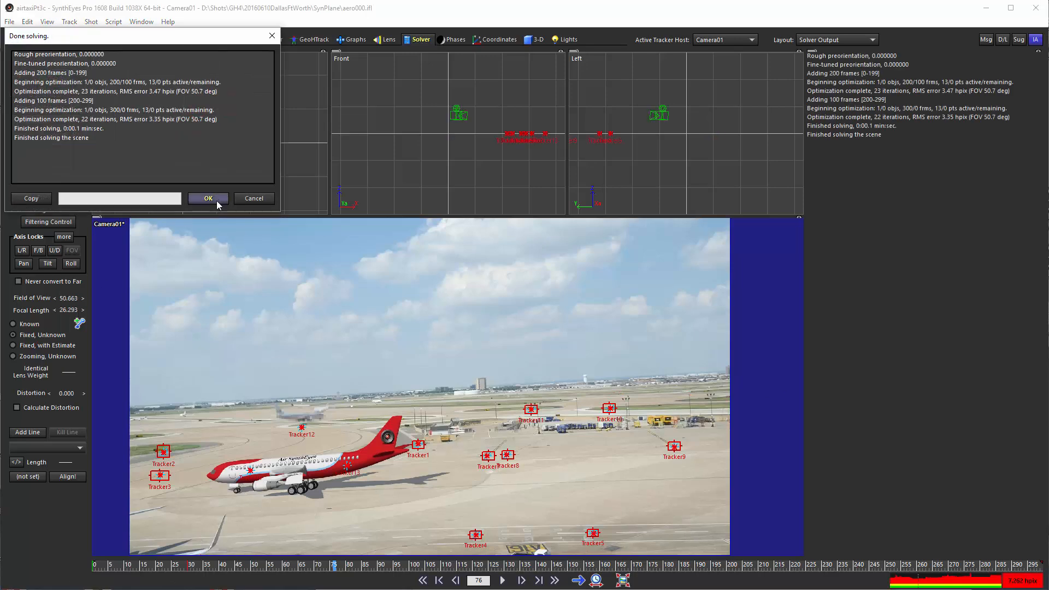
click(208, 200)
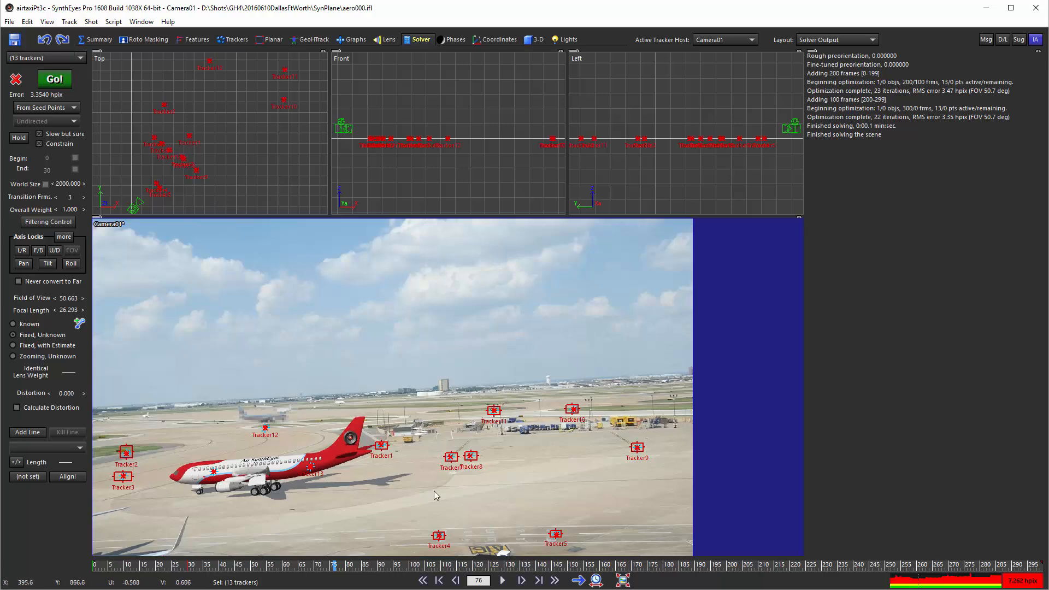
Examine how the solved points line up with Tracker7, Tracker8 and the surrounding trackers in the camera view at frame 176.
scroll(464, 468, up, 5)
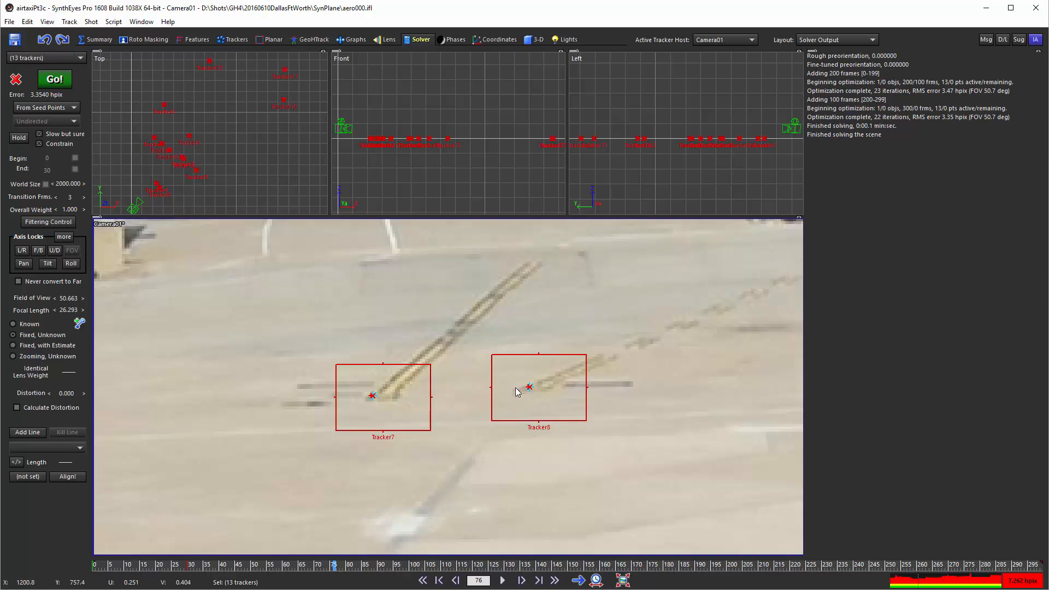
drag(326, 569, 651, 496)
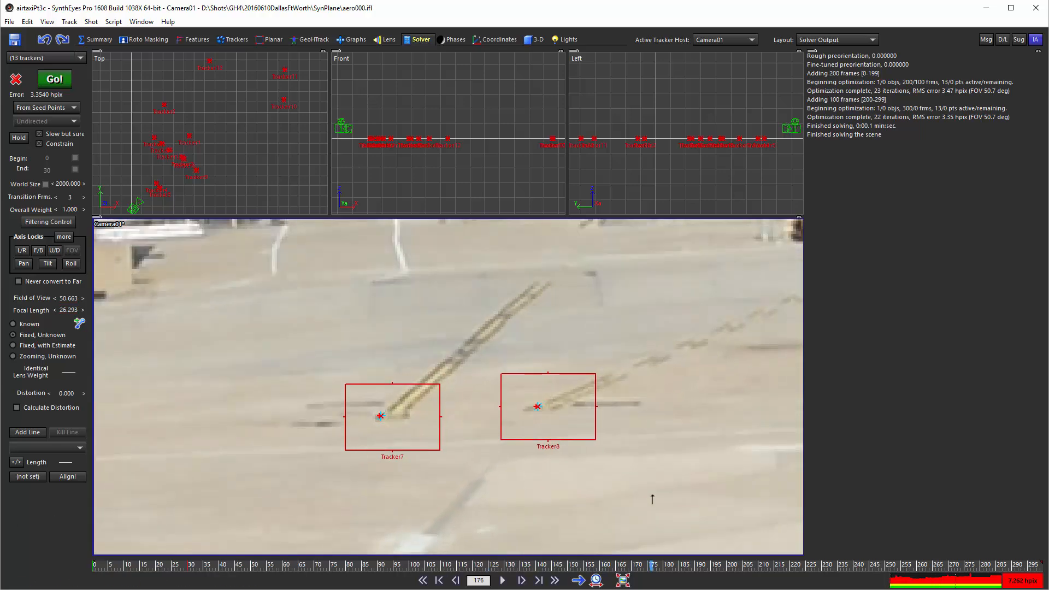
scroll(562, 369, down, 3)
scroll(559, 365, down, 5)
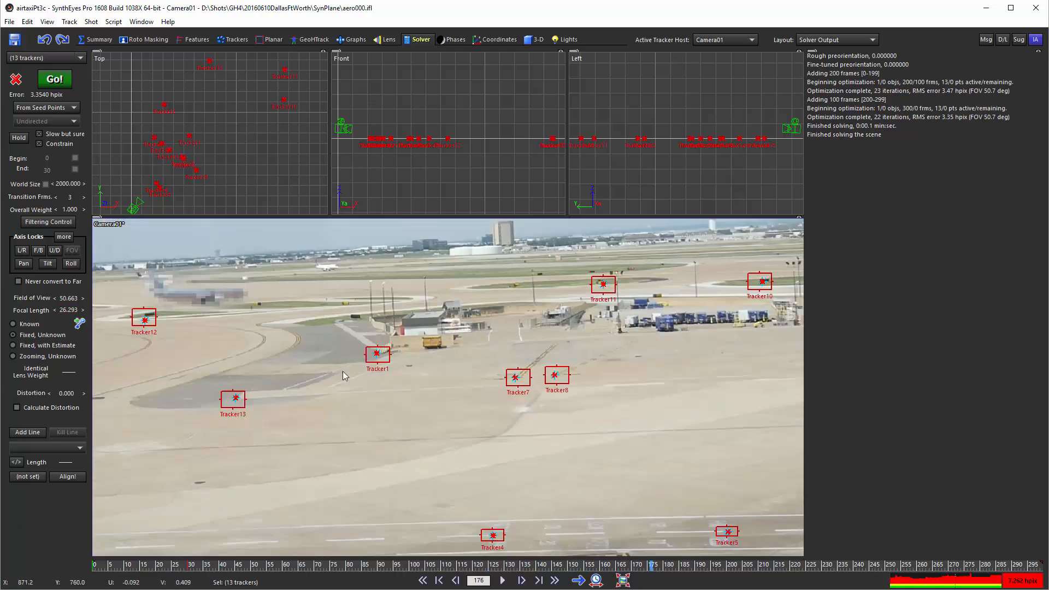
mouse_move(387, 356)
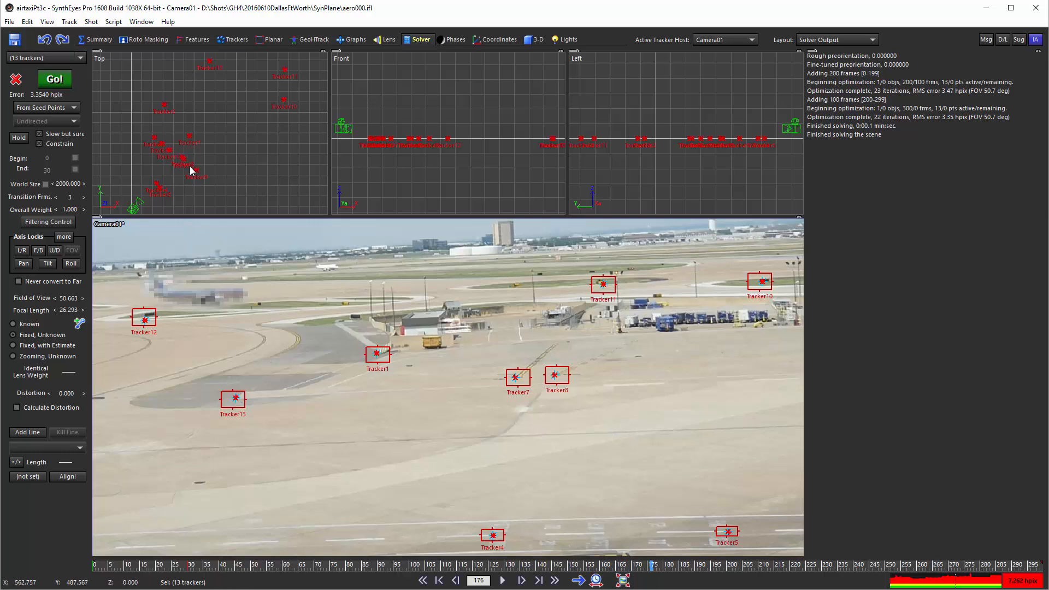
Examine the solved camera path close up in the Top view and go back to frame 0.
middle_drag(124, 199, 176, 136)
scroll(177, 137, up, 8)
scroll(210, 163, up, 5)
scroll(234, 149, up, 8)
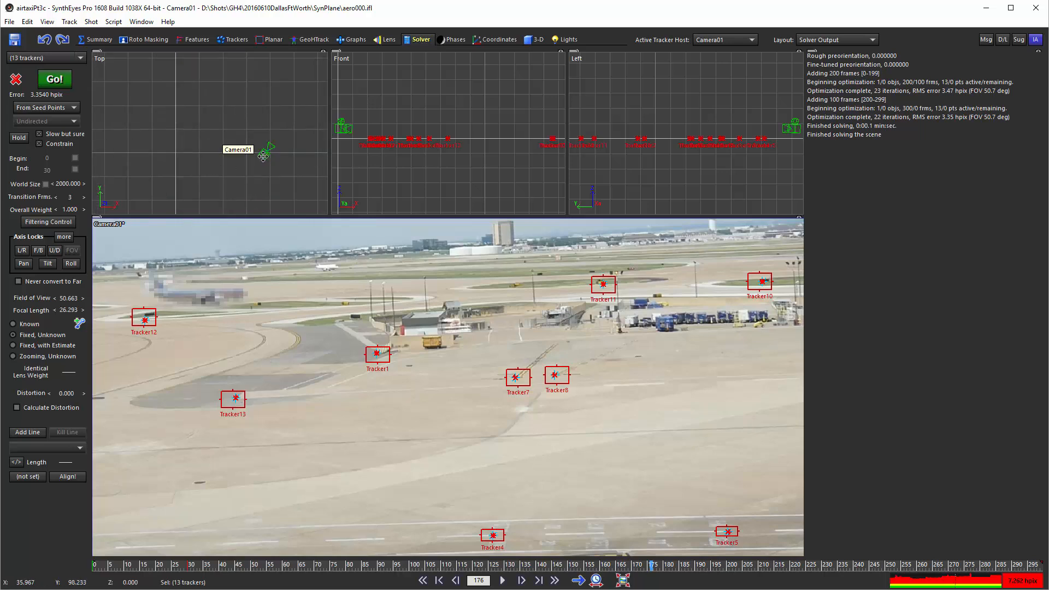
scroll(285, 141, up, 8)
scroll(262, 155, down, 4)
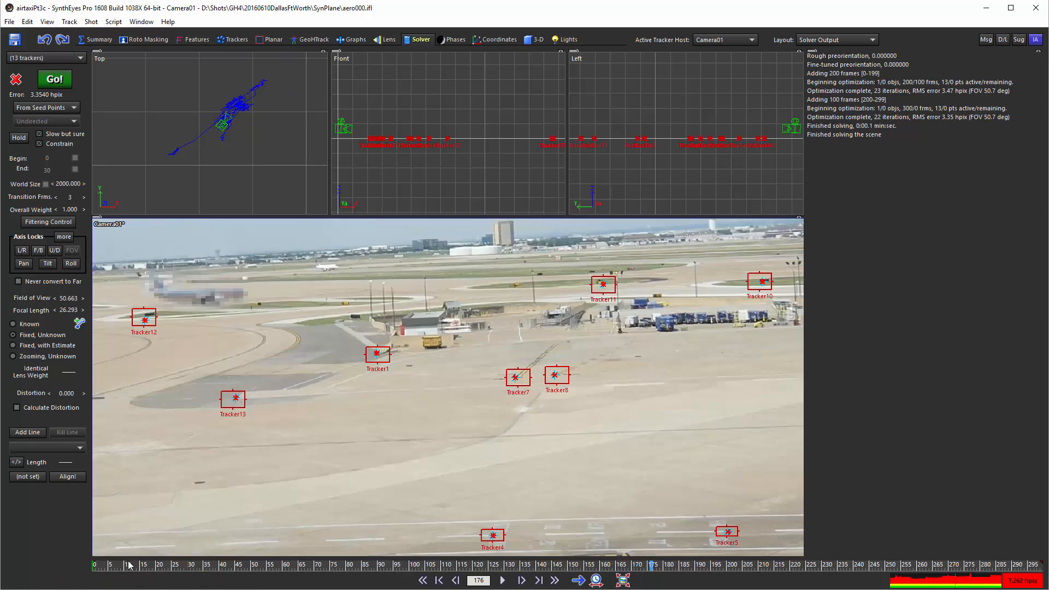
mouse_move(129, 564)
mouse_down()
mouse_move(110, 566)
mouse_move(395, 586)
mouse_move(991, 589)
mouse_move(94, 588)
mouse_up()
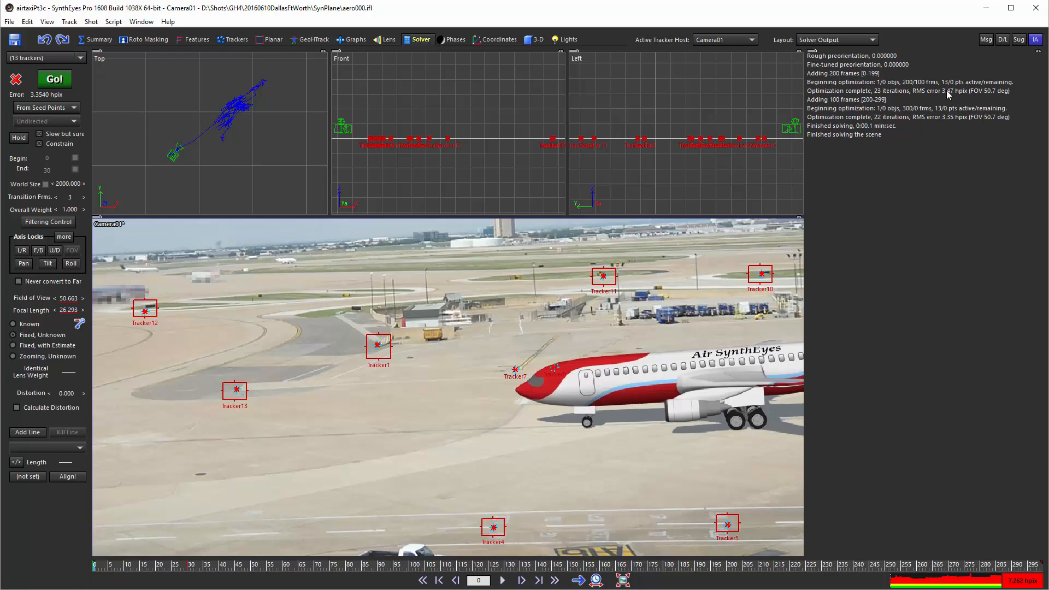
Have Synthia make camera 1's seed position camera 1's average position and dismiss the chat assistant.
click(1035, 39)
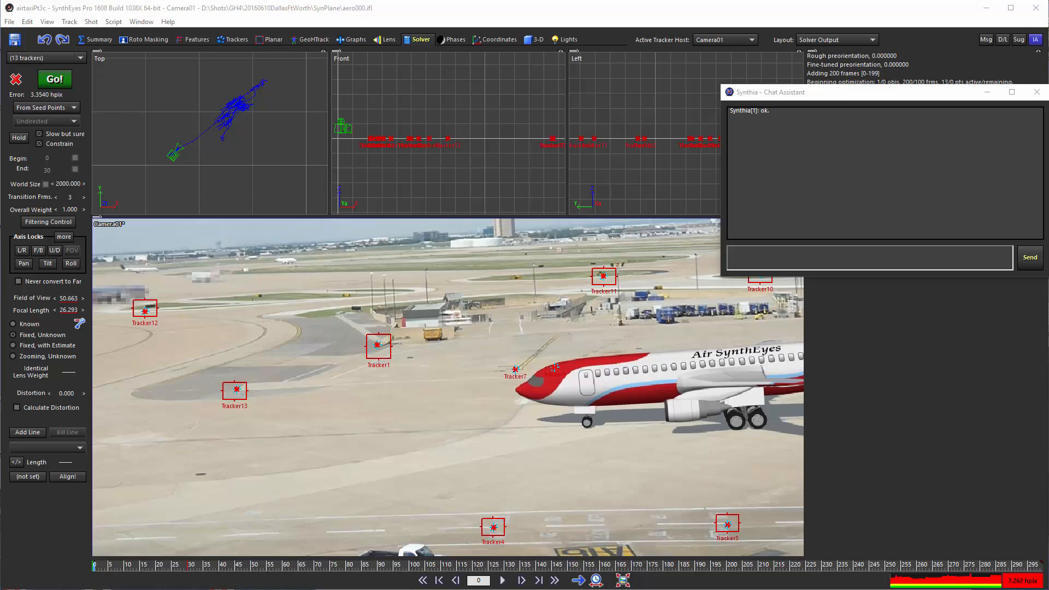
click(812, 257)
text(make camera 1's seed position camera 1's average position.)
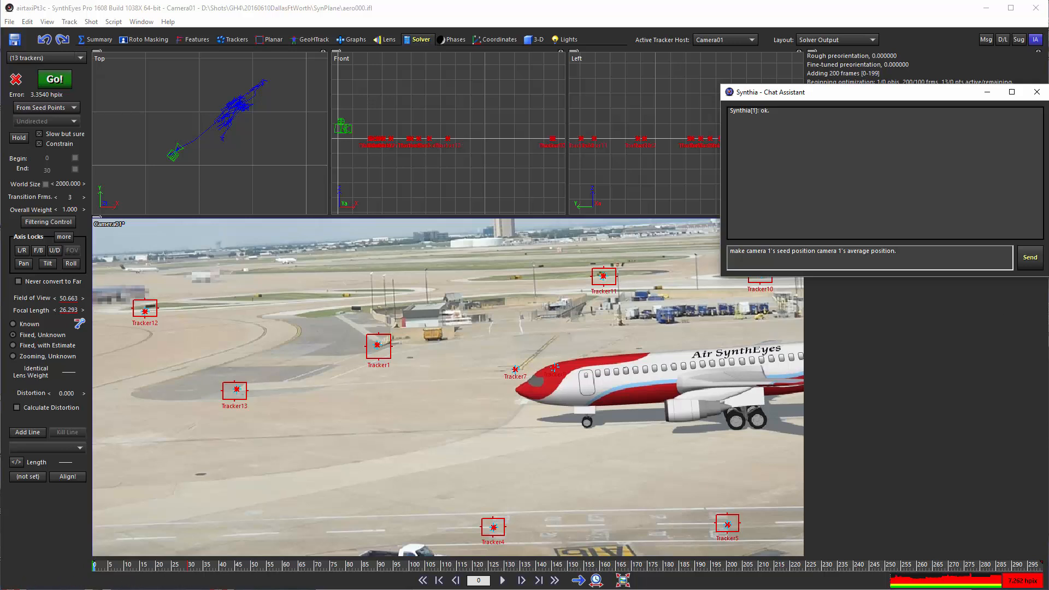
click(1017, 261)
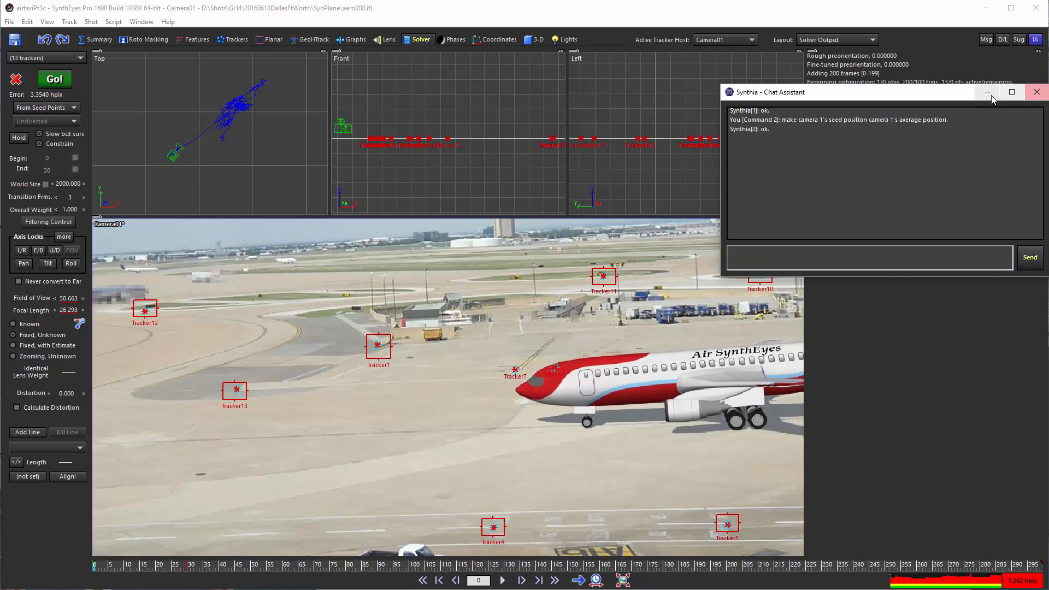
click(1036, 92)
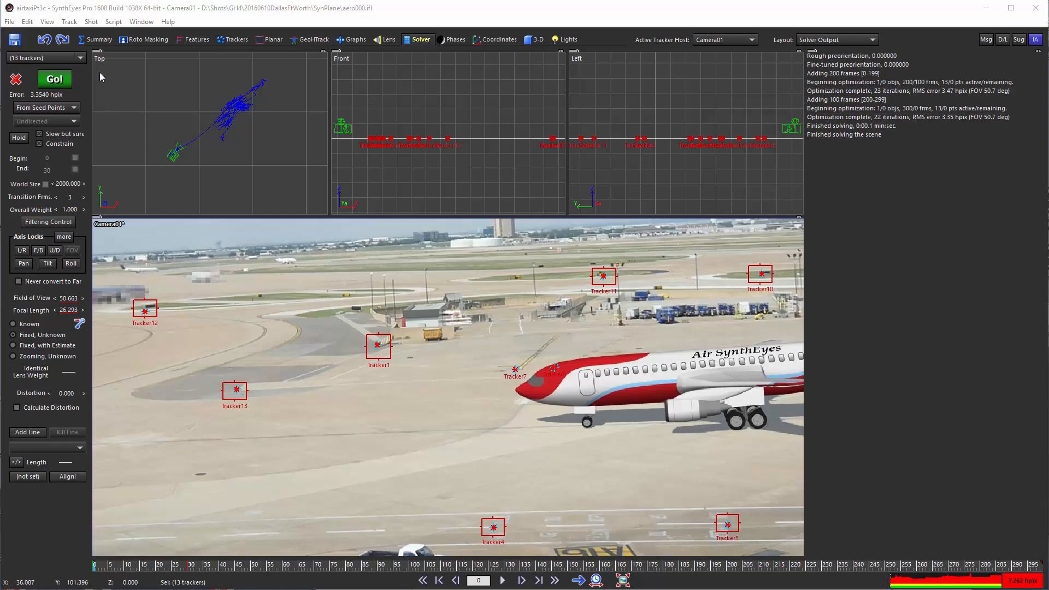
Enable the camera's position lock on all three translation axes in the Hard and Soft Lock Controls.
click(141, 22)
click(202, 281)
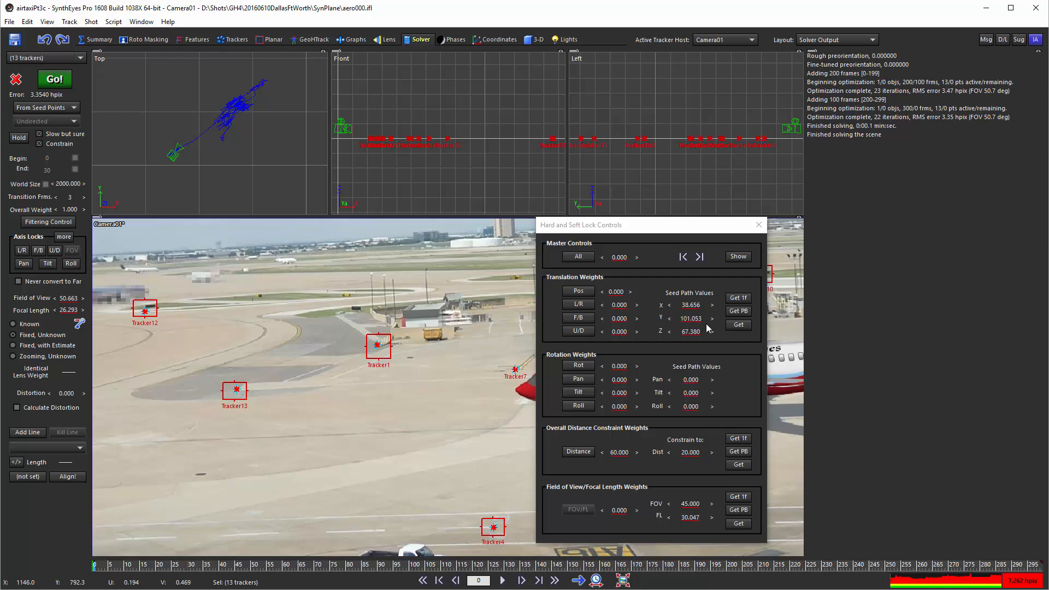
click(578, 292)
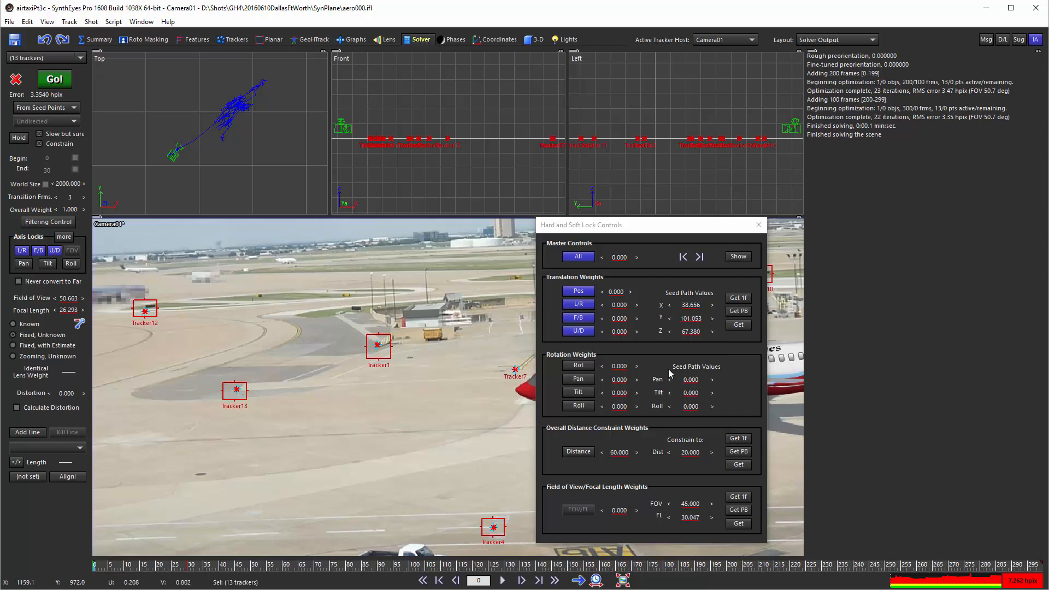
Go to frame 105, re-solve the scene with the camera position locked, and accept the solve report.
drag(239, 566, 427, 574)
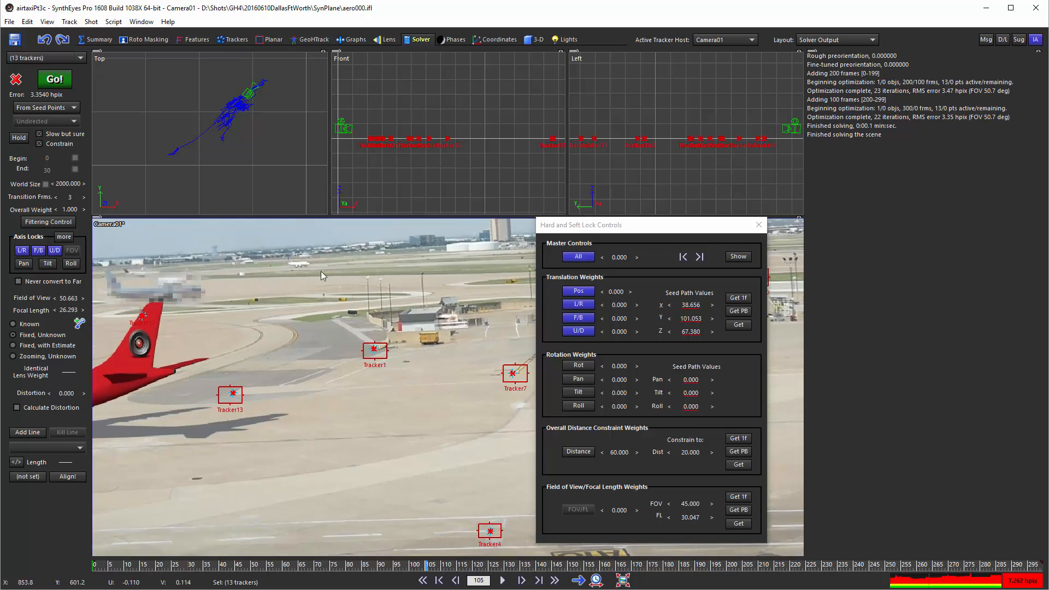
click(55, 80)
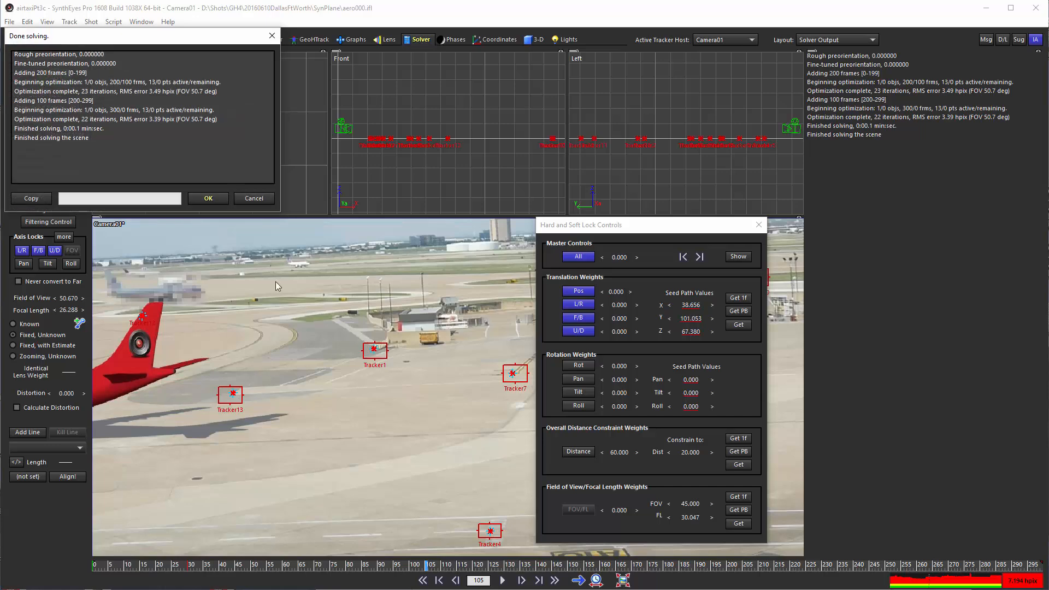
click(203, 200)
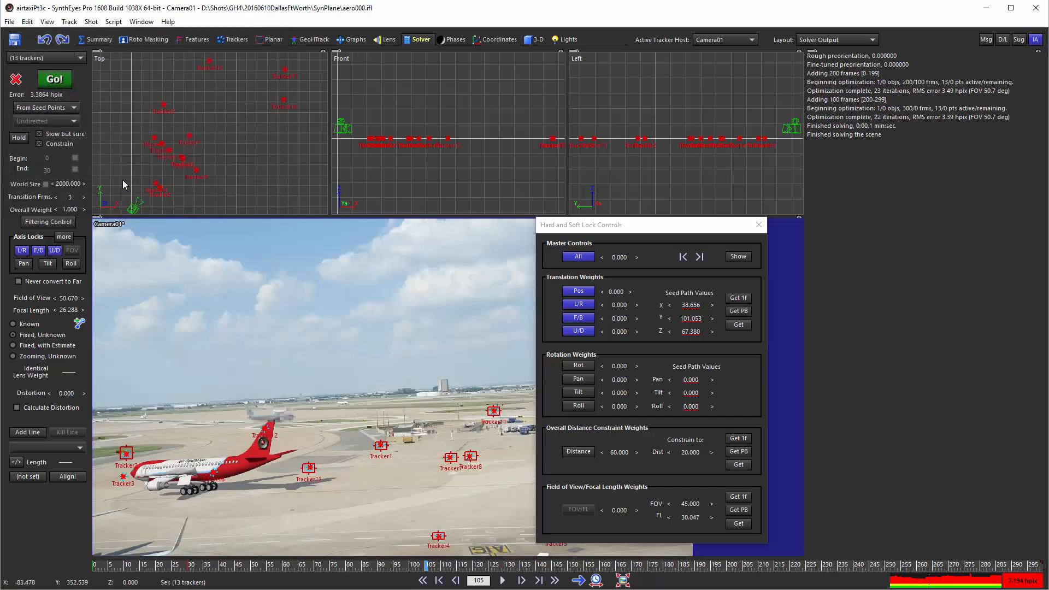
Examine the camera close up in the Top view while scrubbing from frame 105 to frame 279.
middle_drag(128, 205, 206, 171)
scroll(218, 164, up, 6)
scroll(161, 115, up, 7)
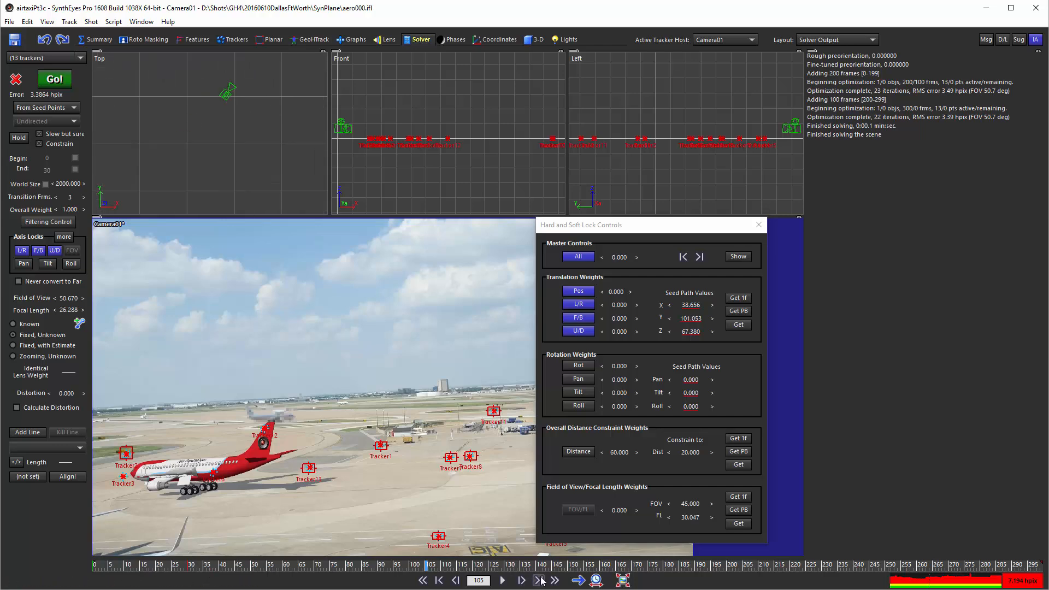
drag(520, 564, 979, 562)
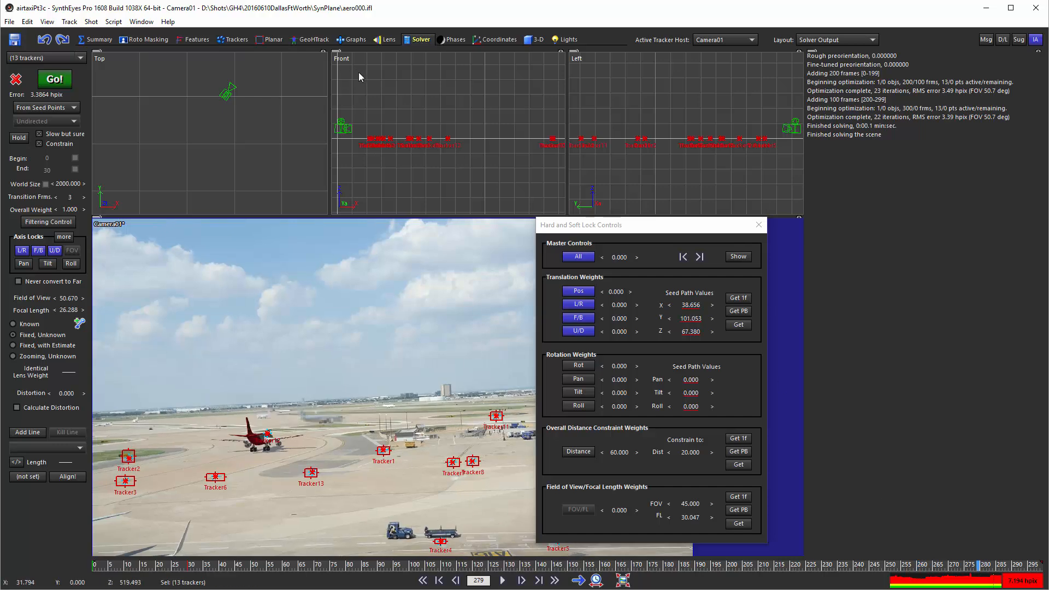
Examine Camera01's solved path values in the graph editor with the tracker curves hidden, scrubbing to frame 43.
click(358, 39)
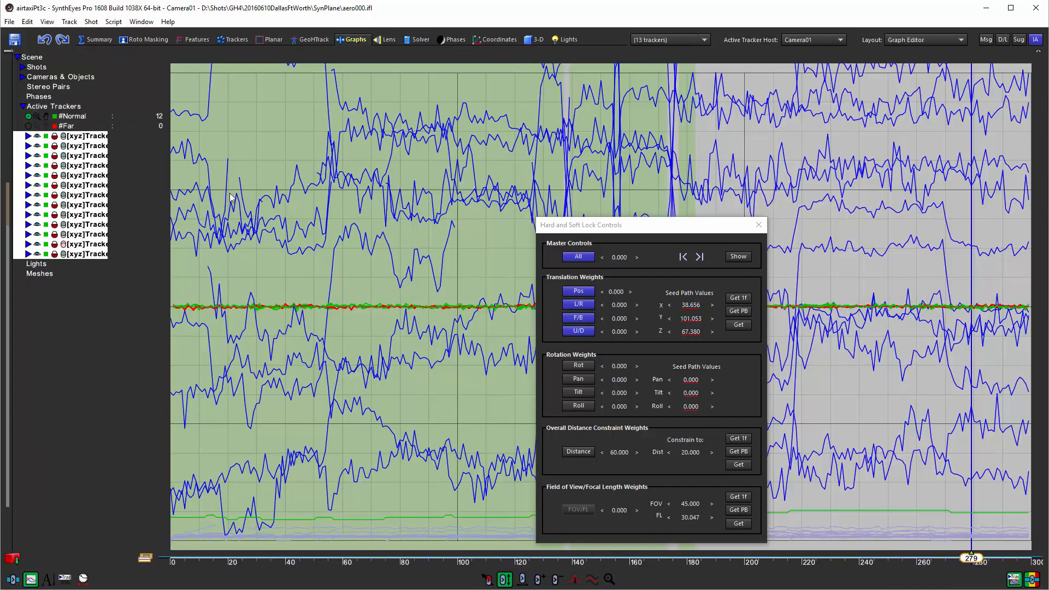
click(1010, 581)
click(22, 77)
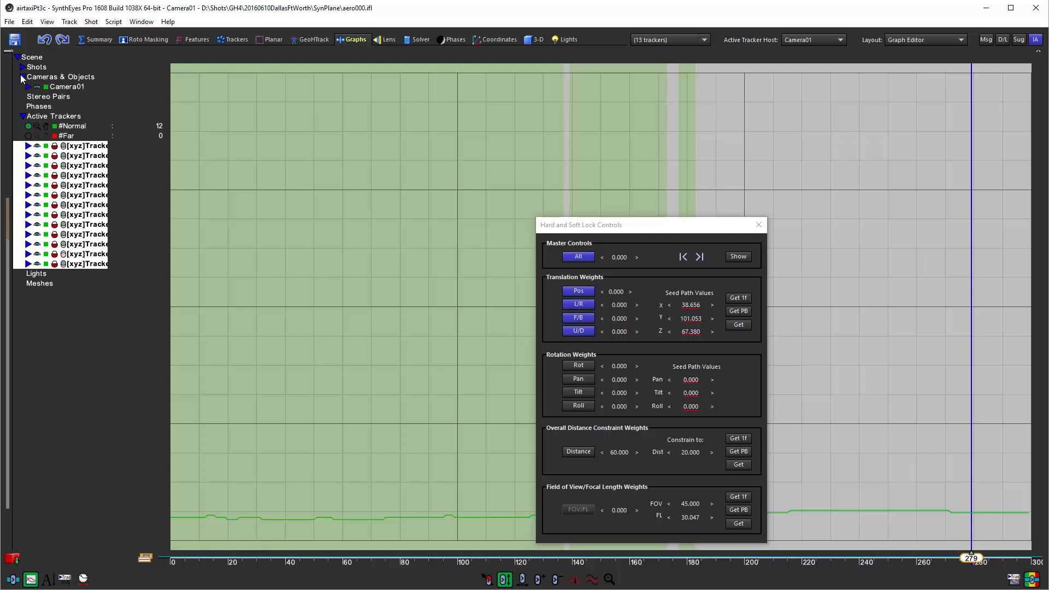
click(28, 87)
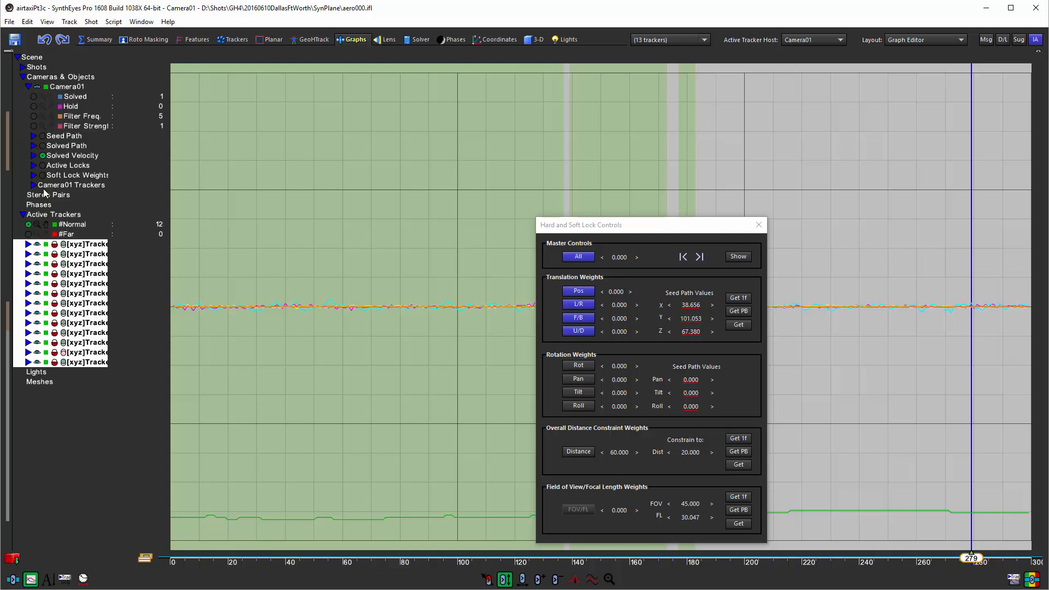
click(34, 146)
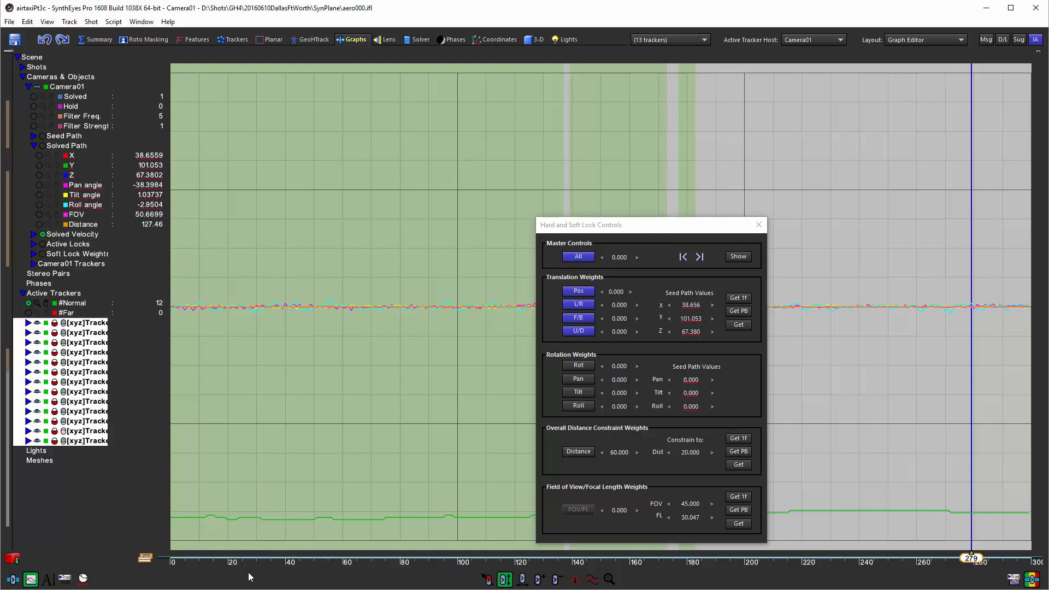
mouse_move(248, 562)
mouse_down()
mouse_move(173, 558)
mouse_move(807, 549)
mouse_move(259, 549)
mouse_move(705, 548)
mouse_move(294, 548)
mouse_up()
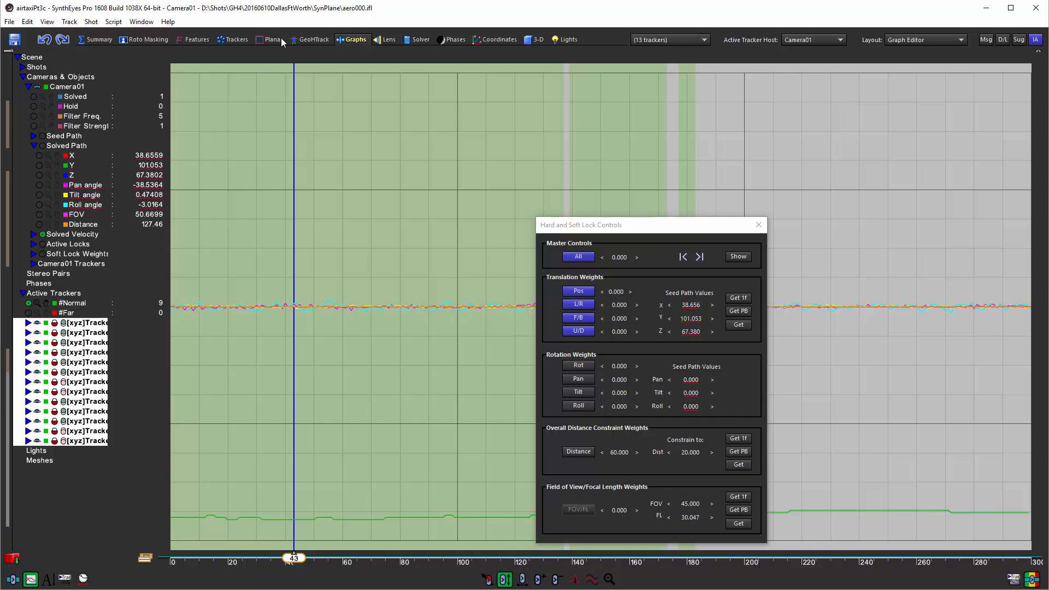
Close the lock controls and check the tracker alignment in the full camera view by scrubbing between frames 0 and 67.
click(241, 40)
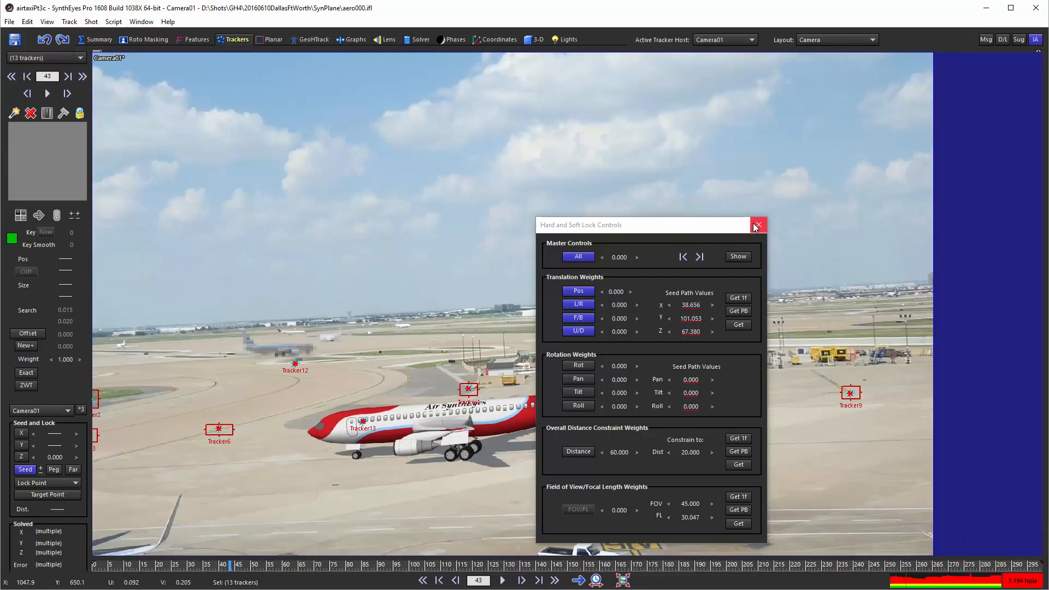
click(761, 226)
mouse_move(301, 566)
mouse_down()
mouse_move(78, 556)
mouse_move(885, 566)
mouse_move(100, 565)
mouse_up()
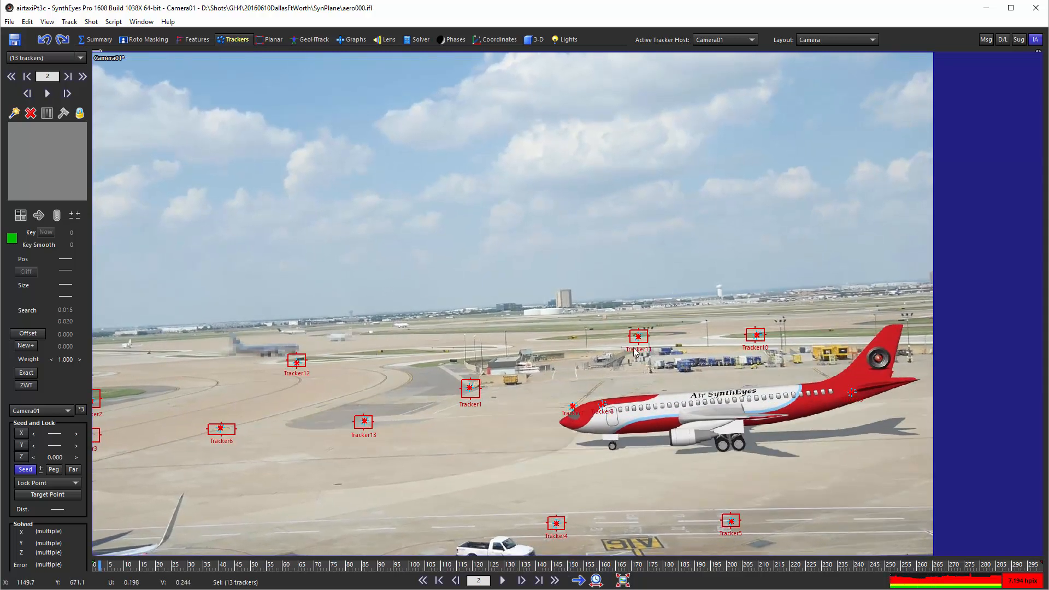
mouse_move(130, 568)
mouse_down()
mouse_move(967, 566)
mouse_move(36, 584)
mouse_up()
drag(94, 568, 306, 565)
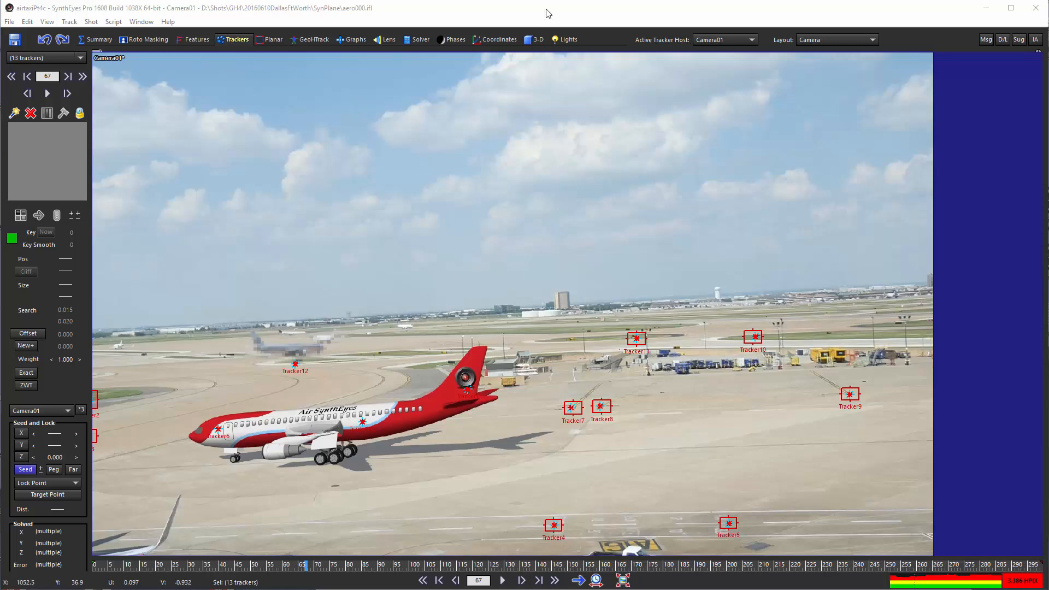
Create a plane about 2355 by 2428 units in the Top view, covering all the tracker points.
click(534, 40)
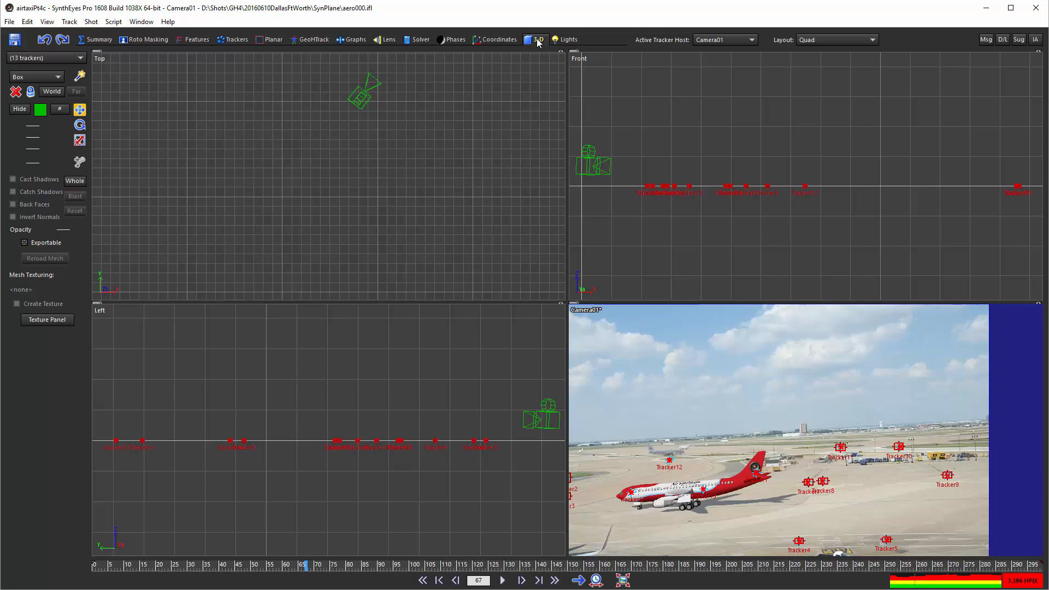
scroll(284, 193, down, 5)
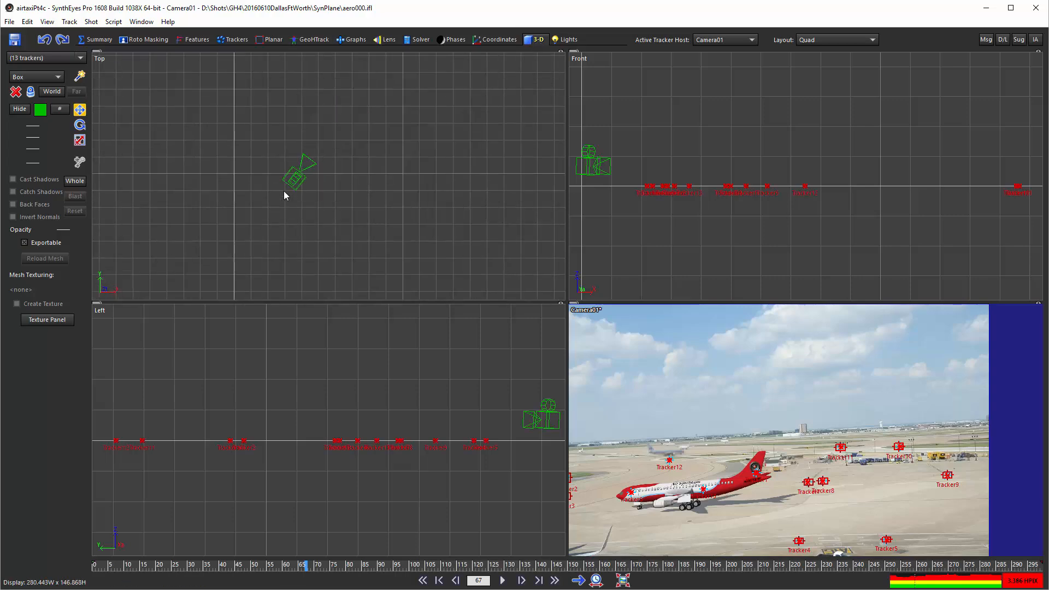
scroll(284, 193, down, 6)
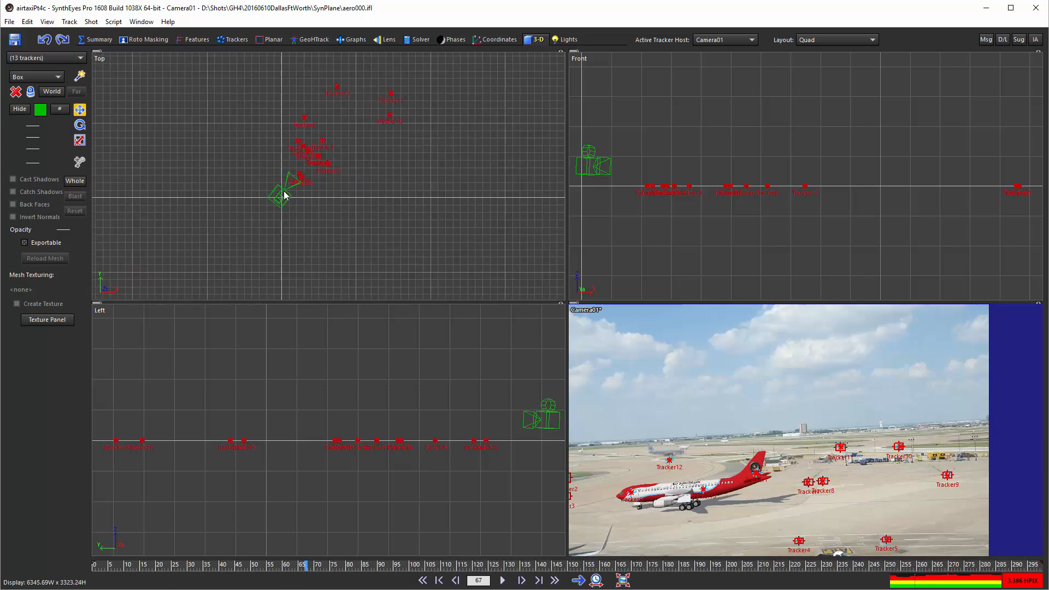
right_click(342, 214)
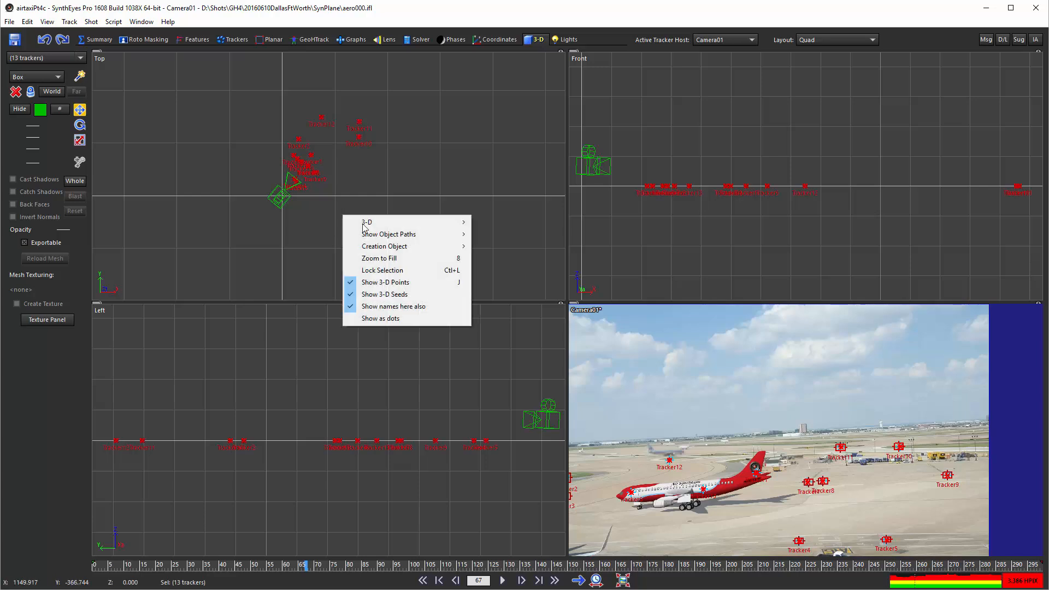
mouse_move(419, 248)
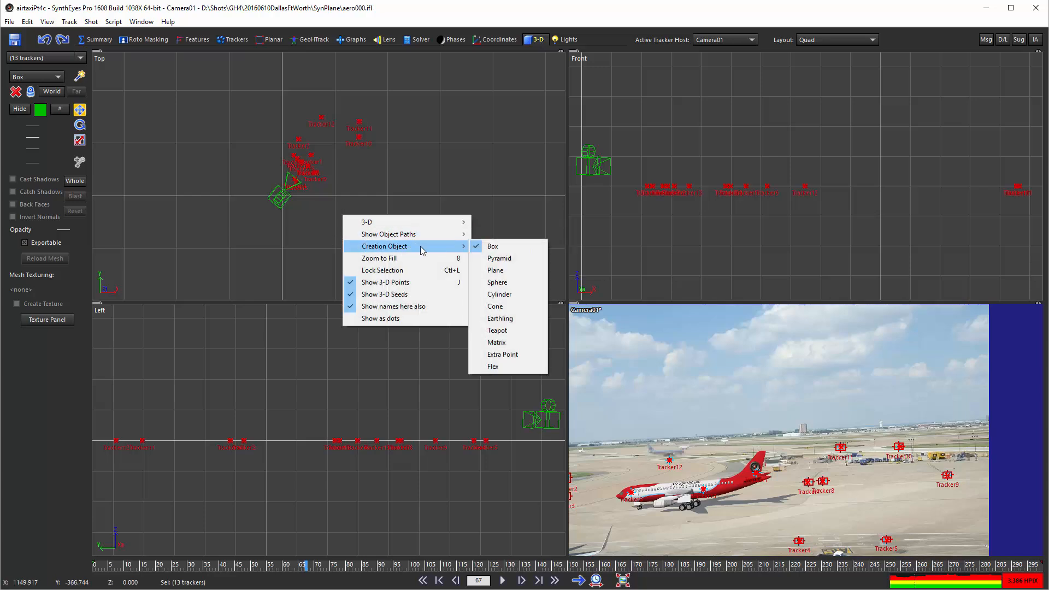
click(494, 270)
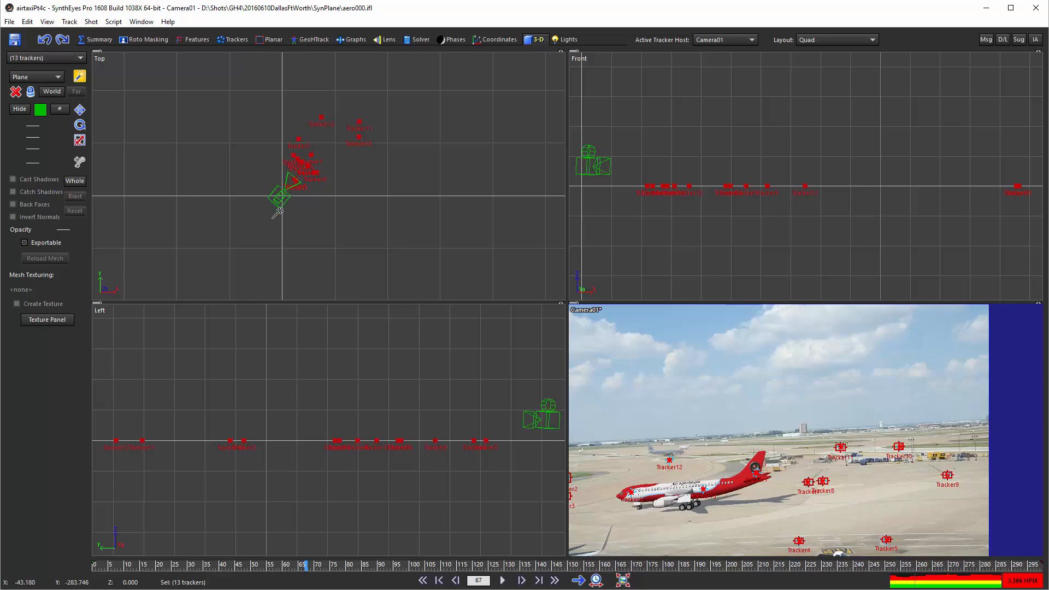
drag(278, 218, 401, 90)
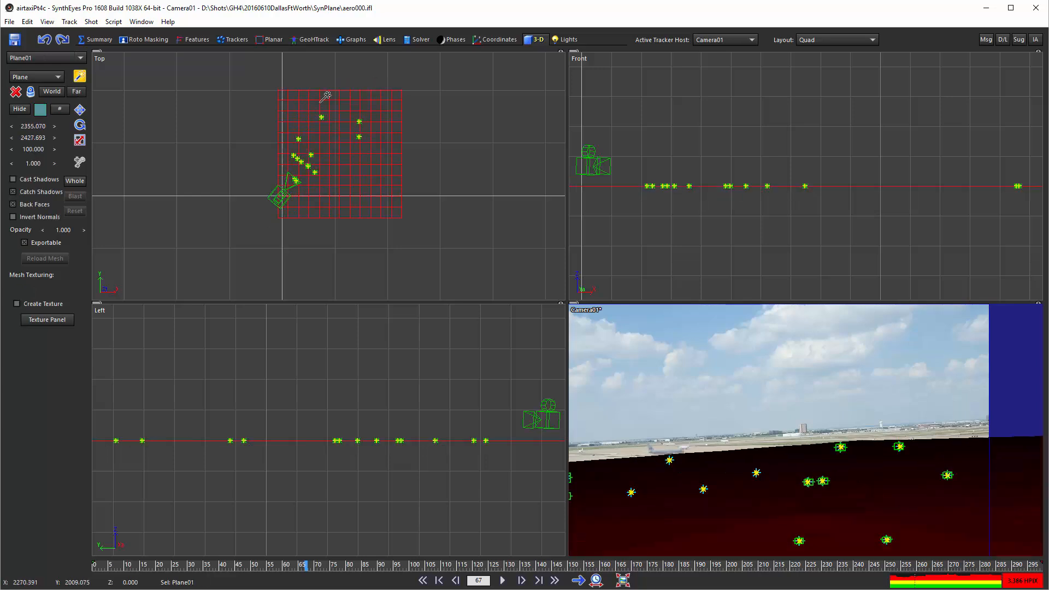
Scale the new plane to 1750 in X and 1520 in Y.
click(79, 140)
double_click(25, 126)
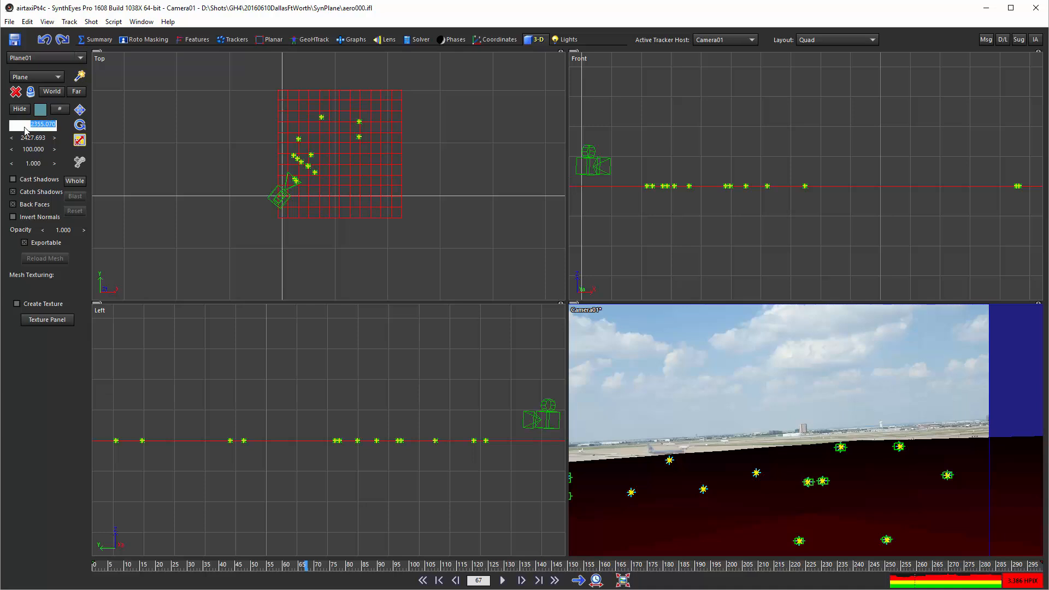
text(1750)
key(Tab)
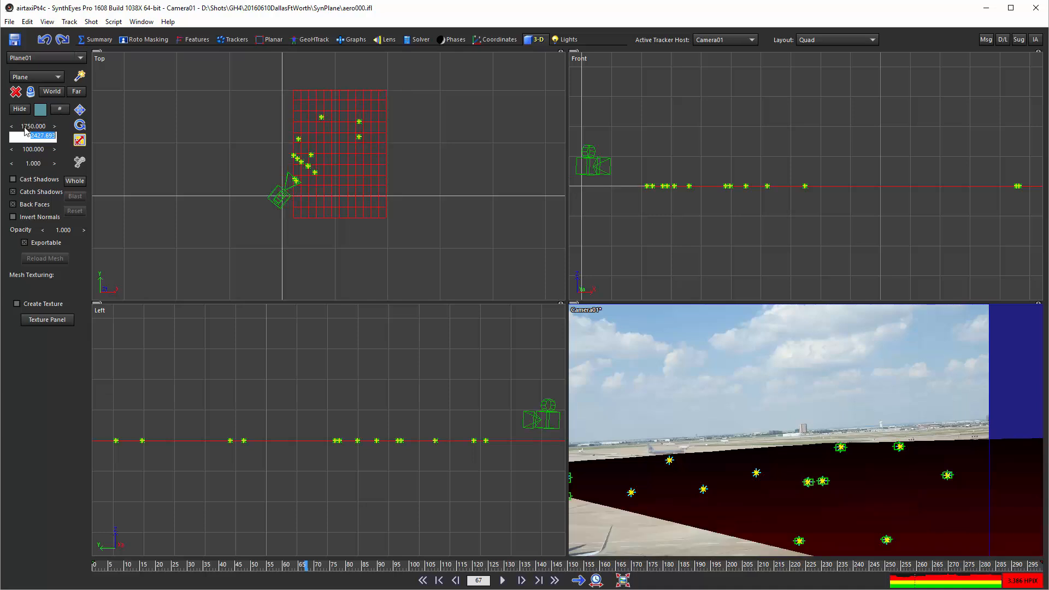
text(1520)
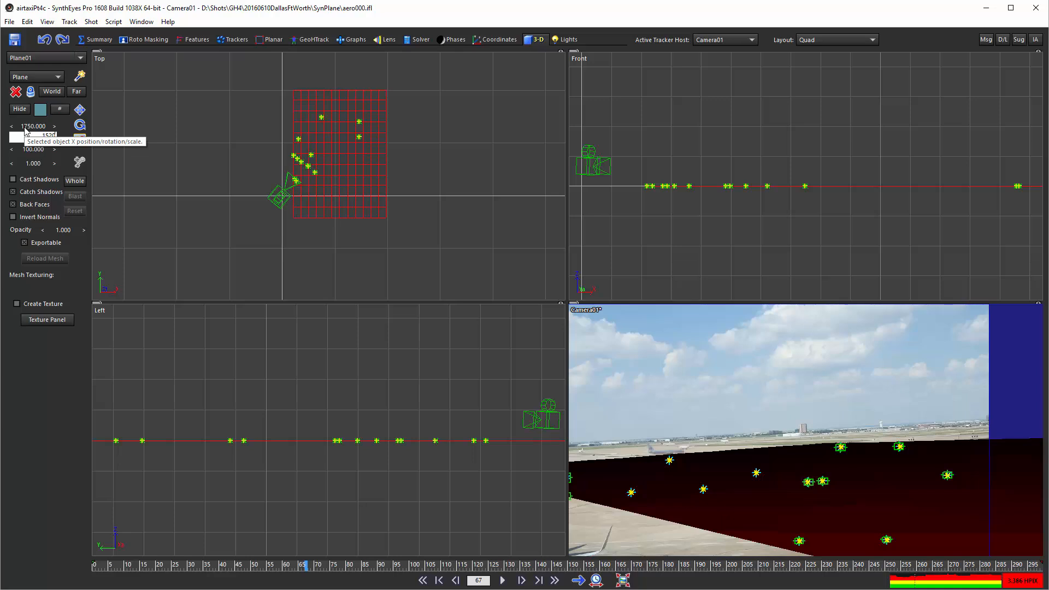
key(Return)
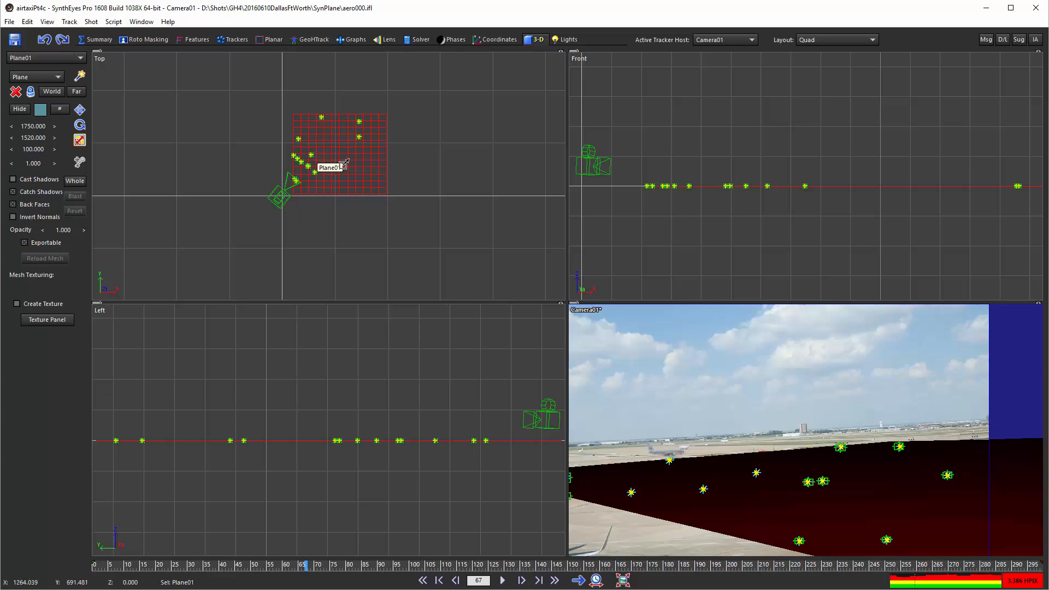
Turn on pivot editing and move the ground plane's pivot to its lower-left corner in the Top view, at about X 218, Y 35.
scroll(345, 162, up, 4)
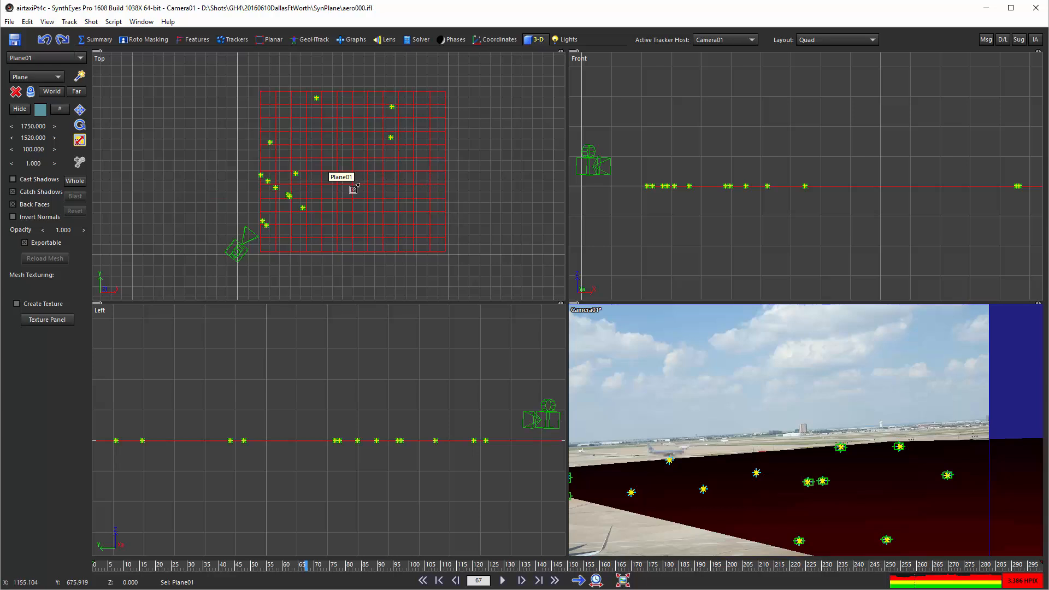
right_click(217, 78)
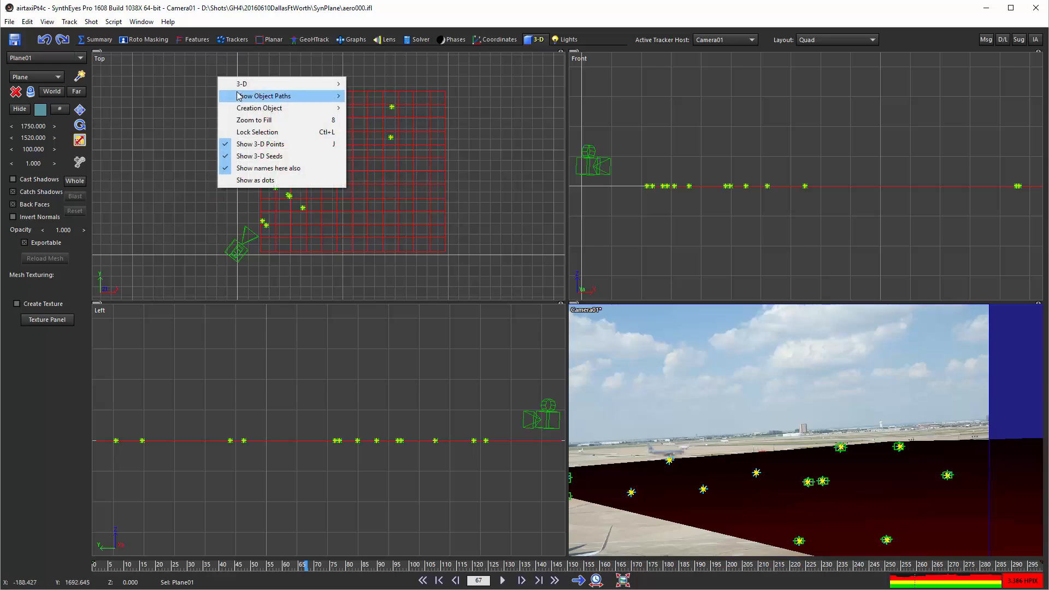
mouse_move(255, 85)
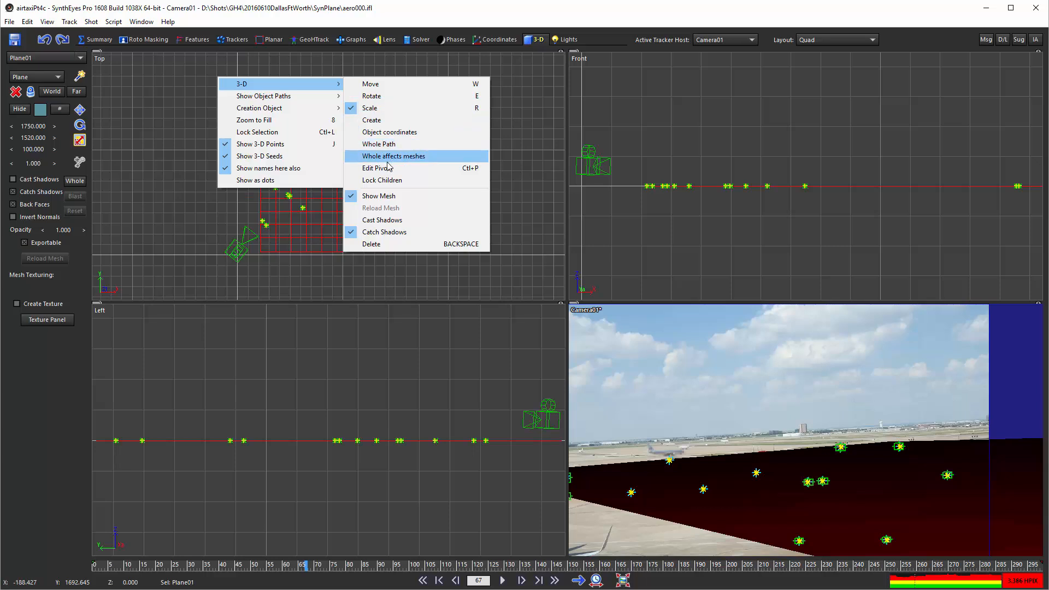
click(387, 167)
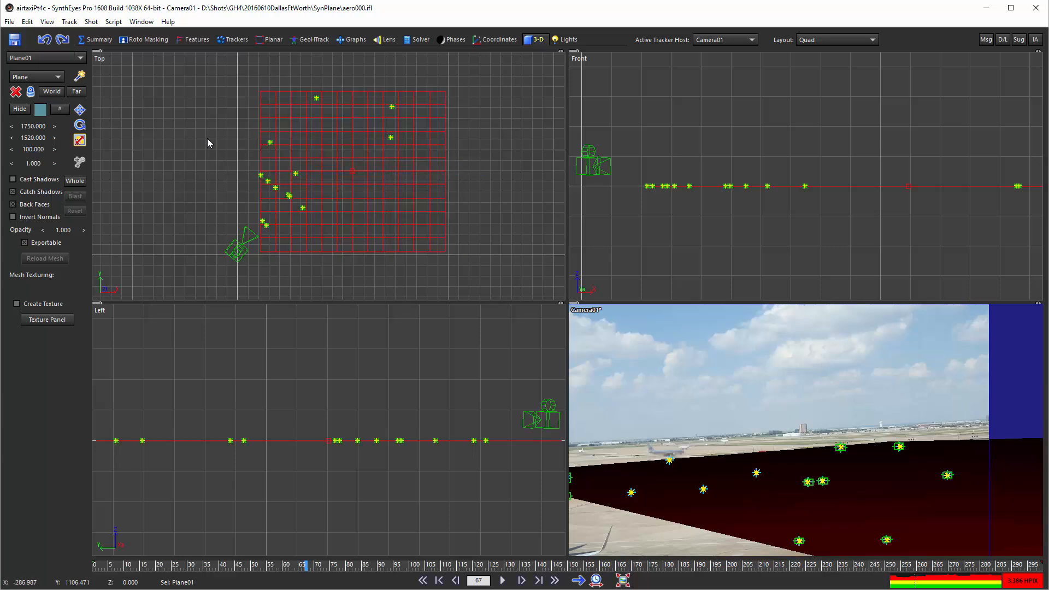
click(79, 109)
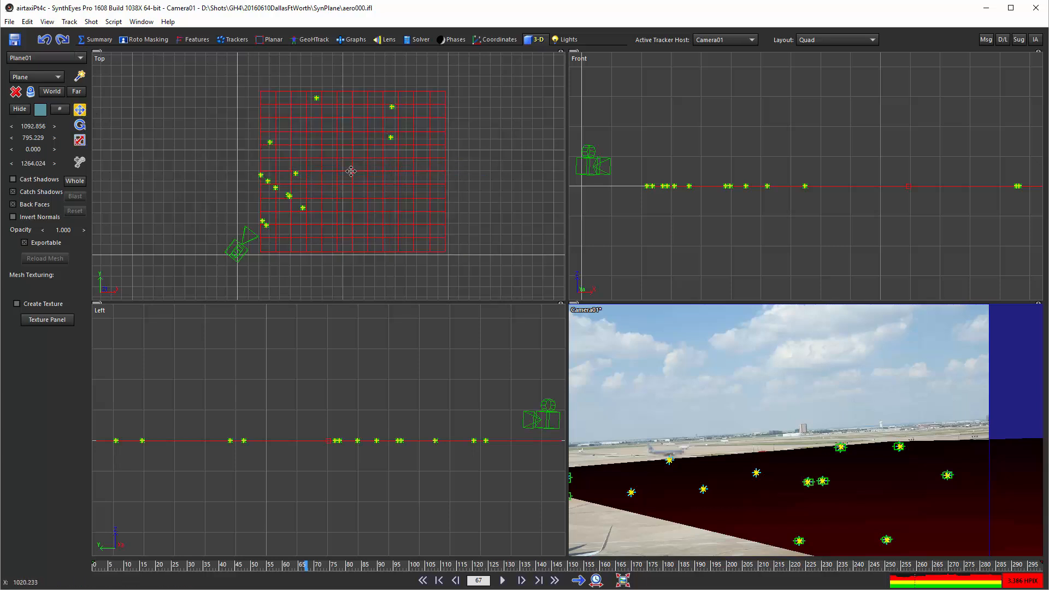
drag(351, 171, 259, 252)
scroll(259, 253, up, 5)
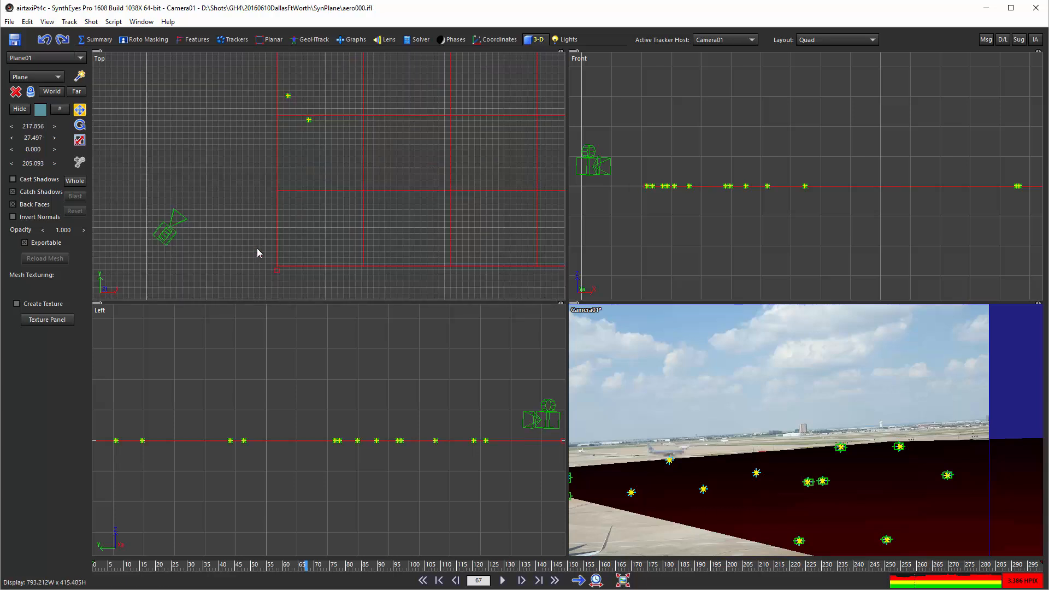
drag(275, 271, 273, 267)
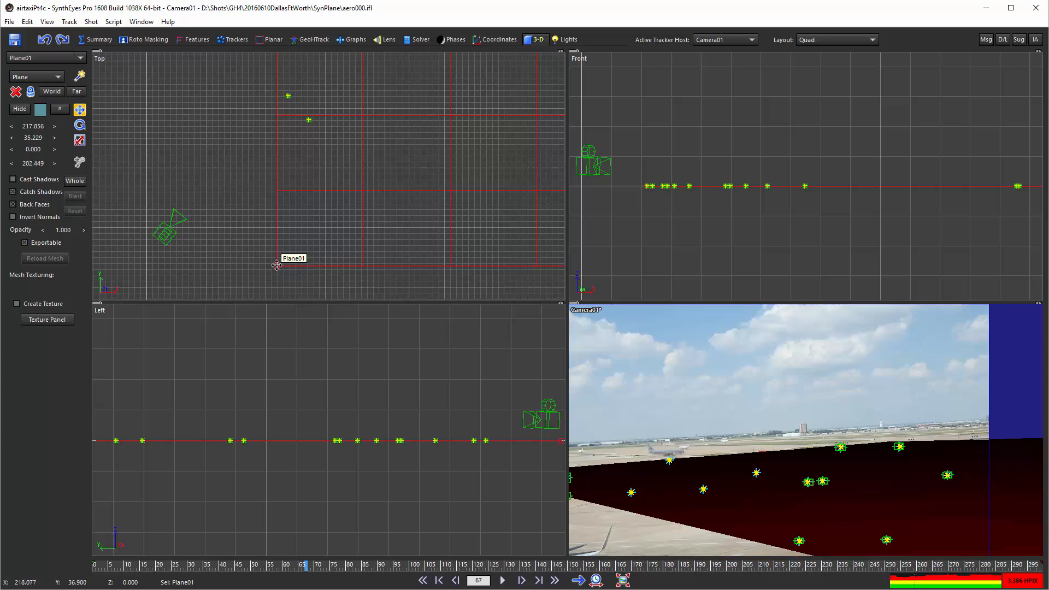
scroll(259, 162, down, 6)
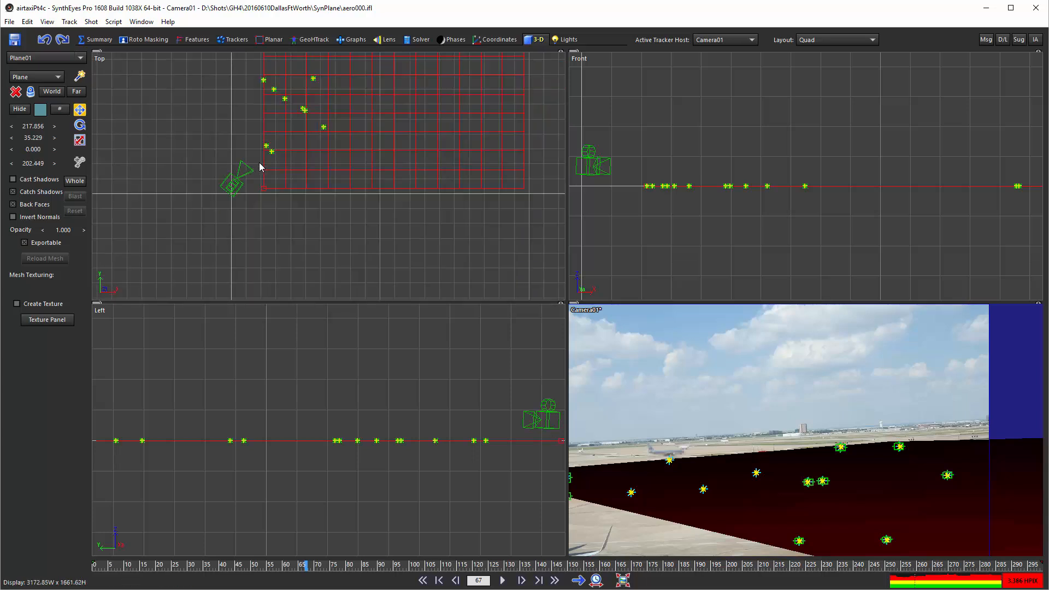
Turn off pivot editing and set the ground plane's X and Y position to 0.
right_click(188, 75)
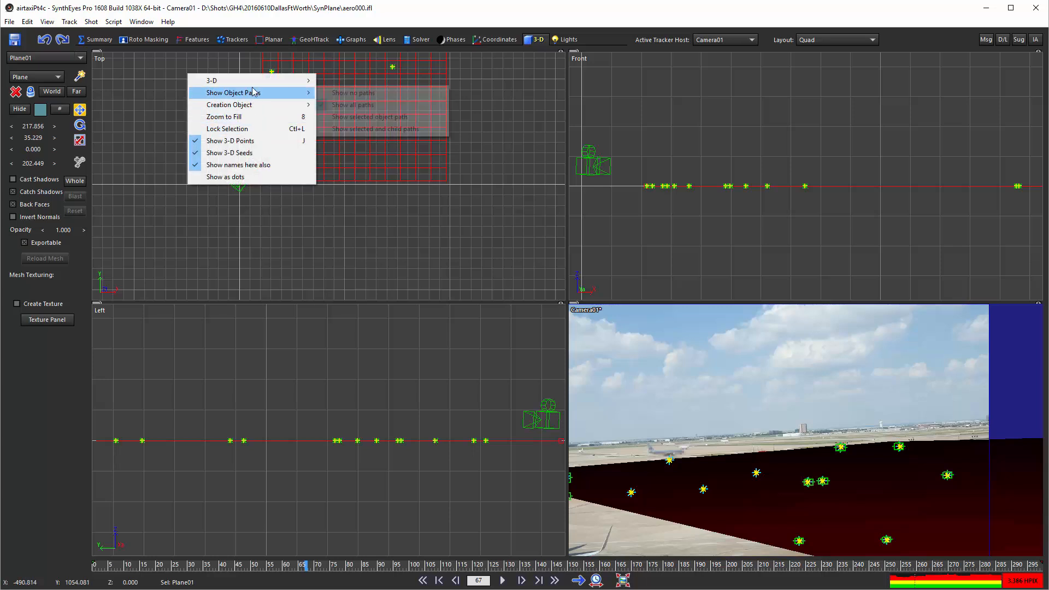
mouse_move(253, 86)
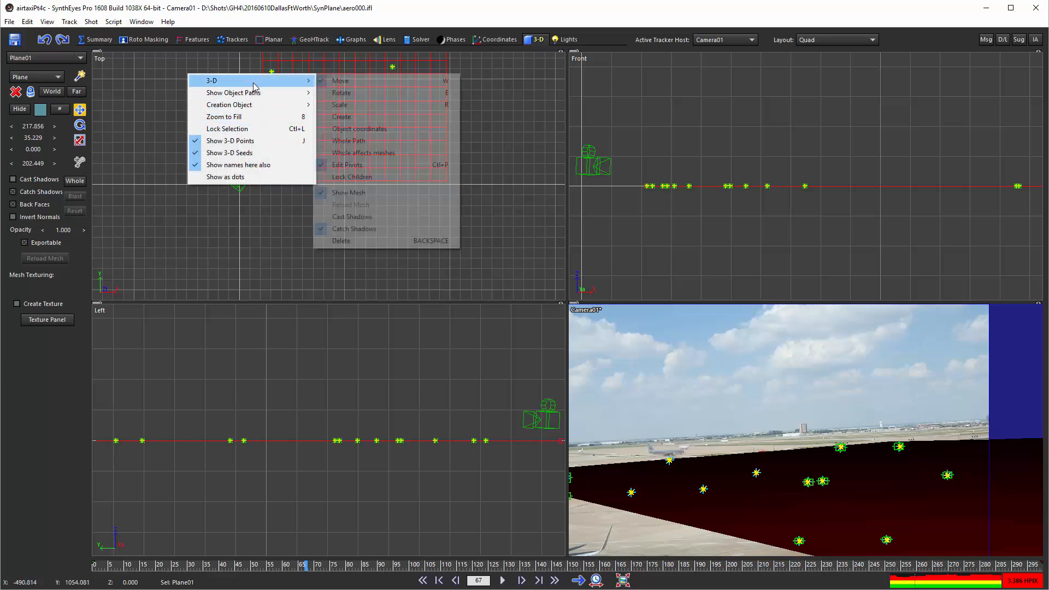
click(349, 164)
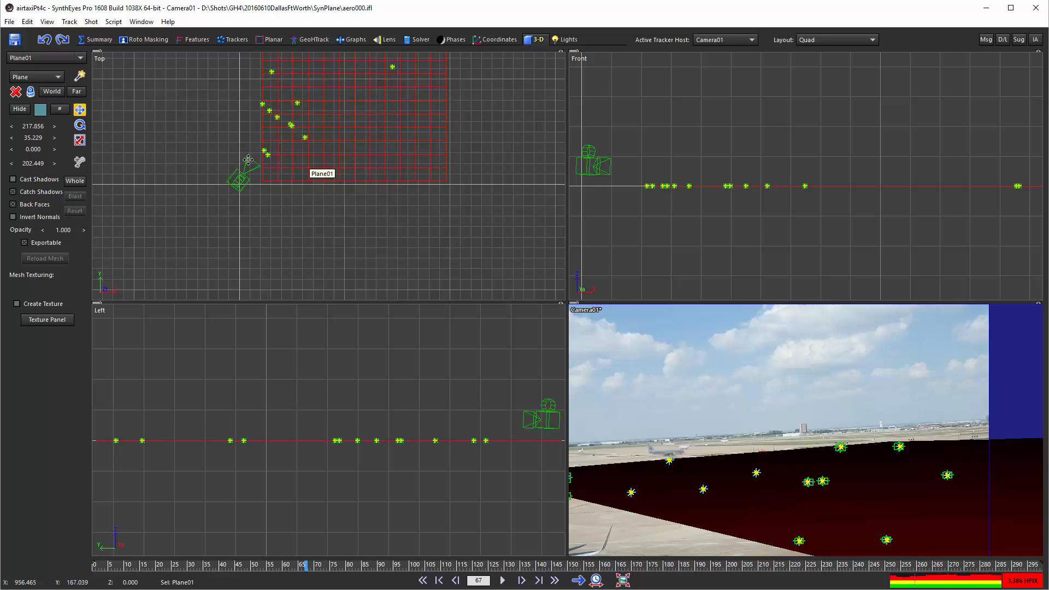
click(31, 126)
text(0)
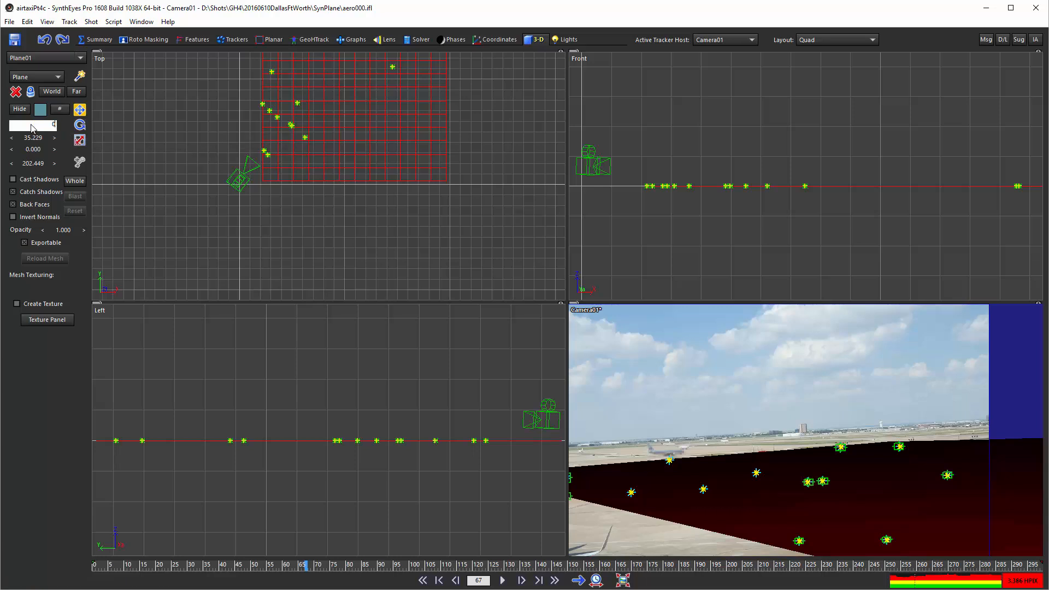
key(Return)
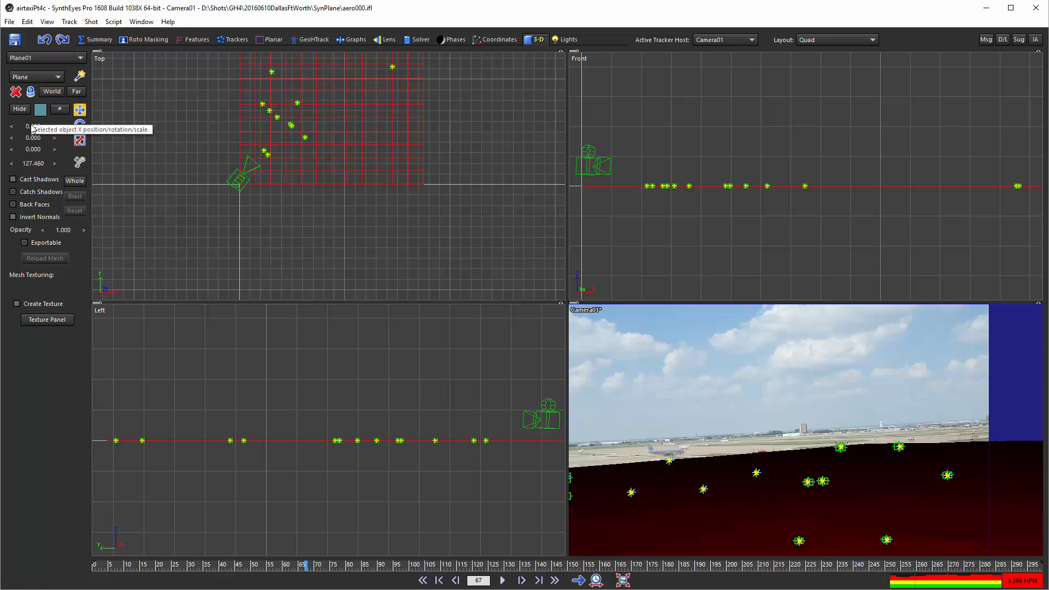
Assign annomap.tif as the ground plane's texture and close the texture controls.
scroll(192, 180, down, 3)
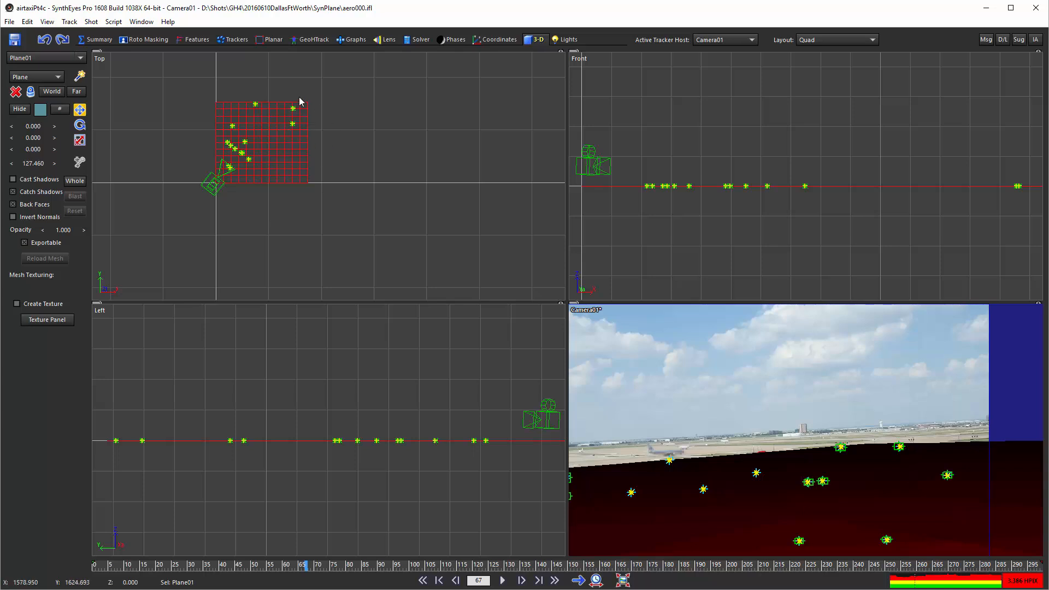
key(shift+t)
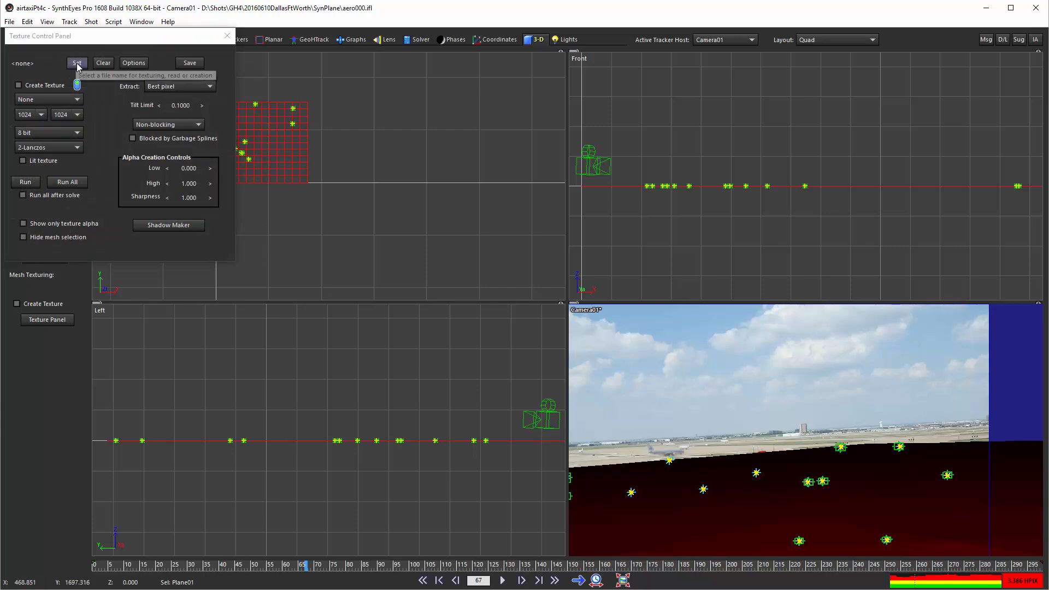
click(77, 63)
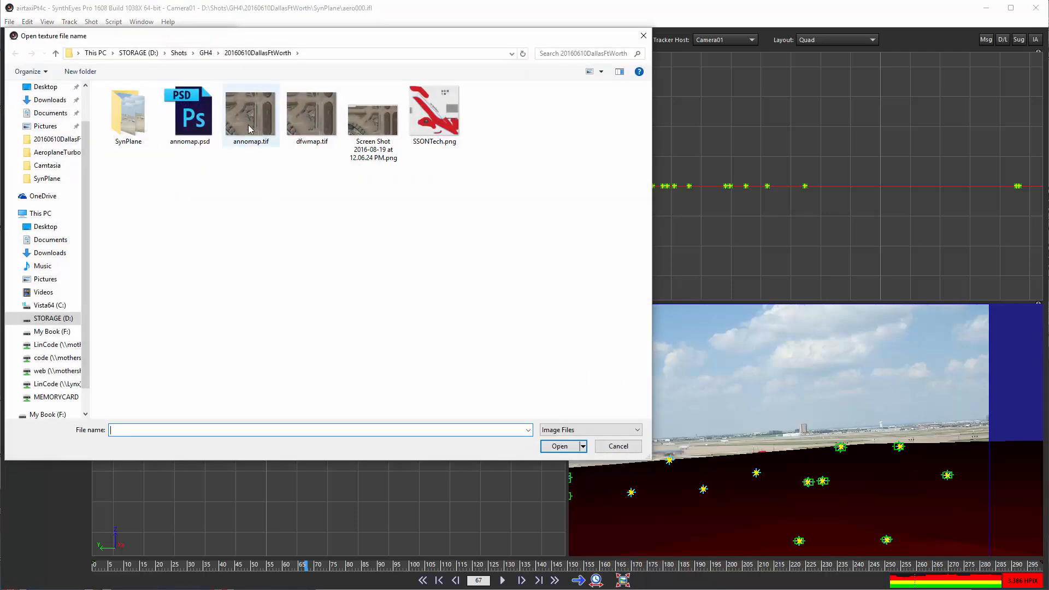
double_click(248, 129)
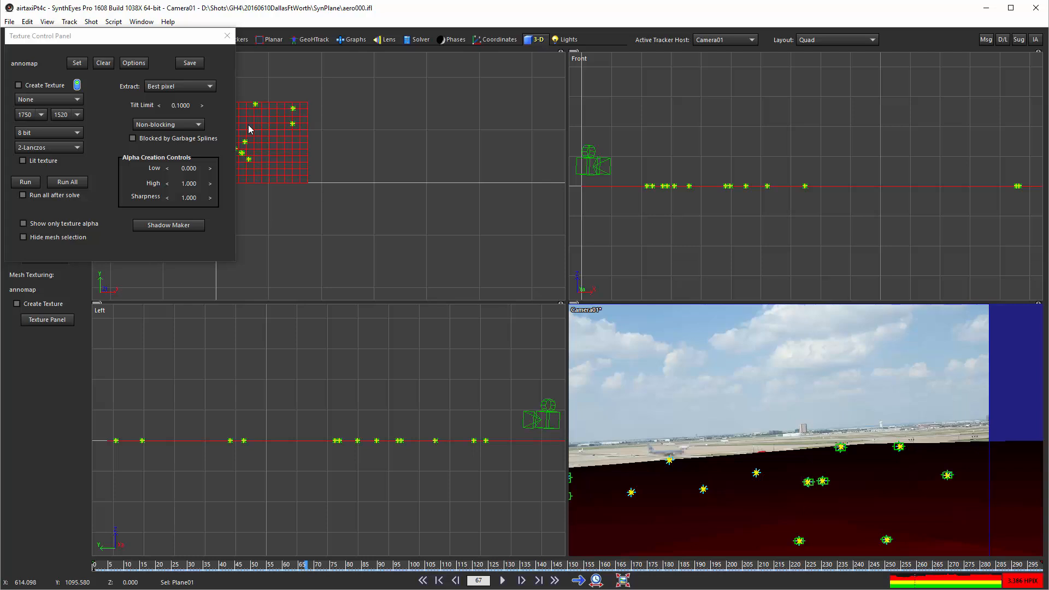
click(227, 37)
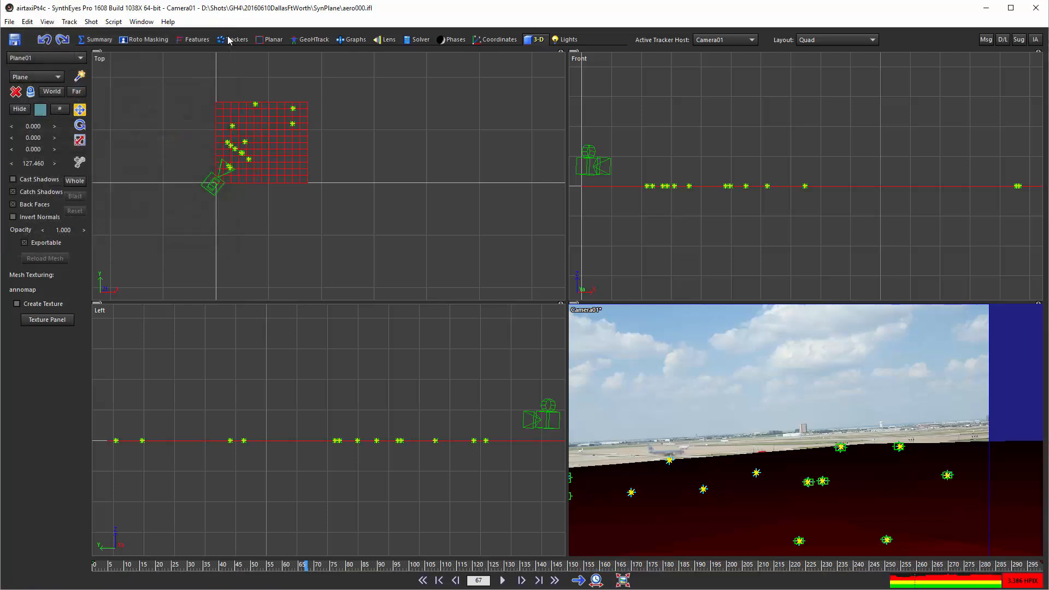
Show the scene in the GeoHTrack perspective view locked to Camera01, with the ground plane deselected.
click(318, 41)
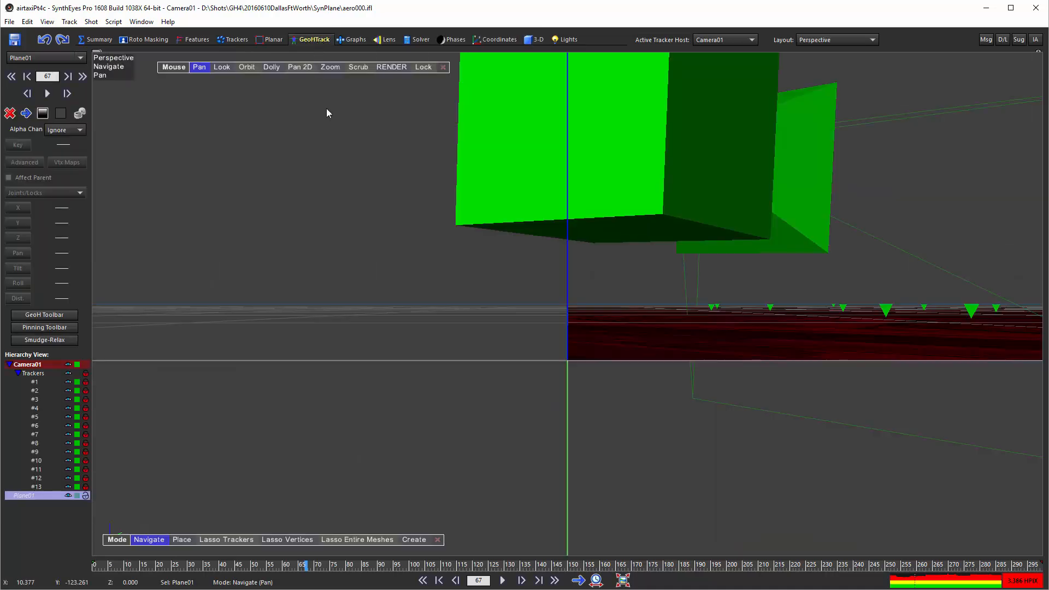
click(424, 67)
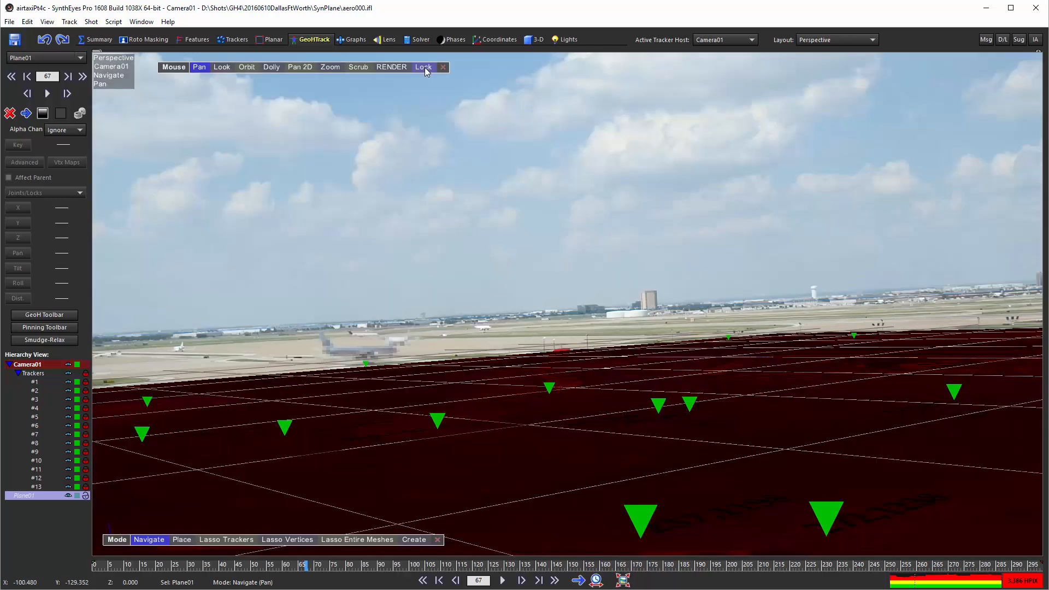
click(424, 365)
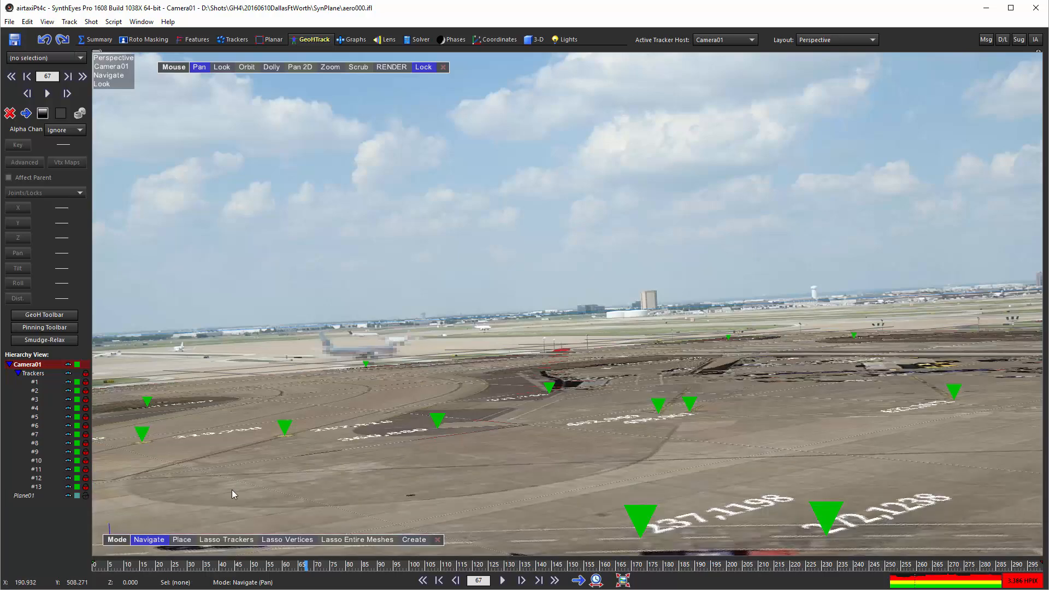
Compare the map-textured ground plane with the footage at frame 67 by repeatedly hiding and showing Plane01.
click(67, 497)
click(66, 497)
click(66, 497)
click(66, 496)
click(67, 496)
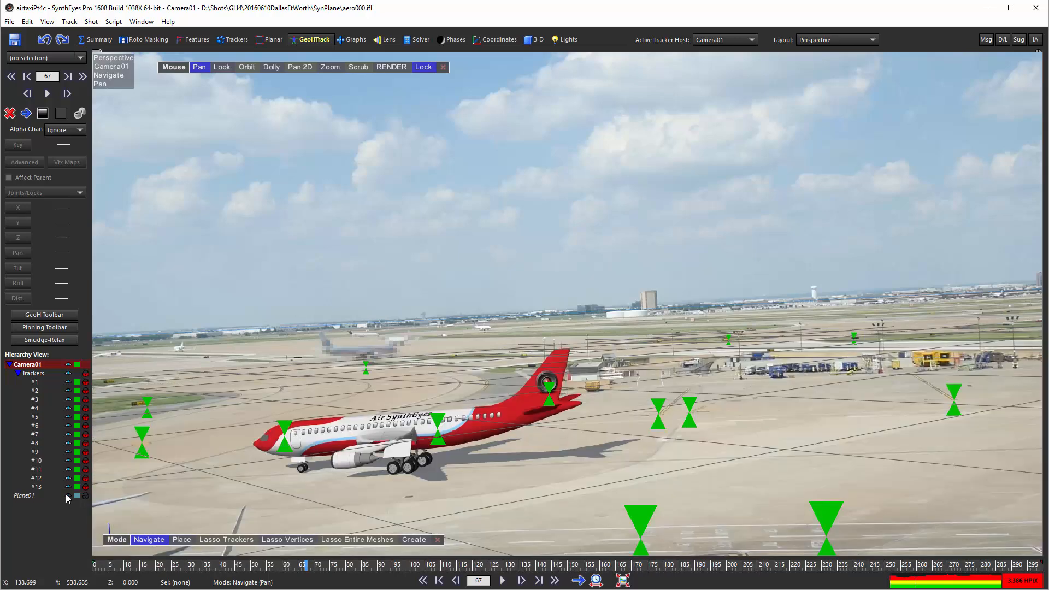
click(68, 496)
click(67, 496)
click(68, 496)
click(67, 497)
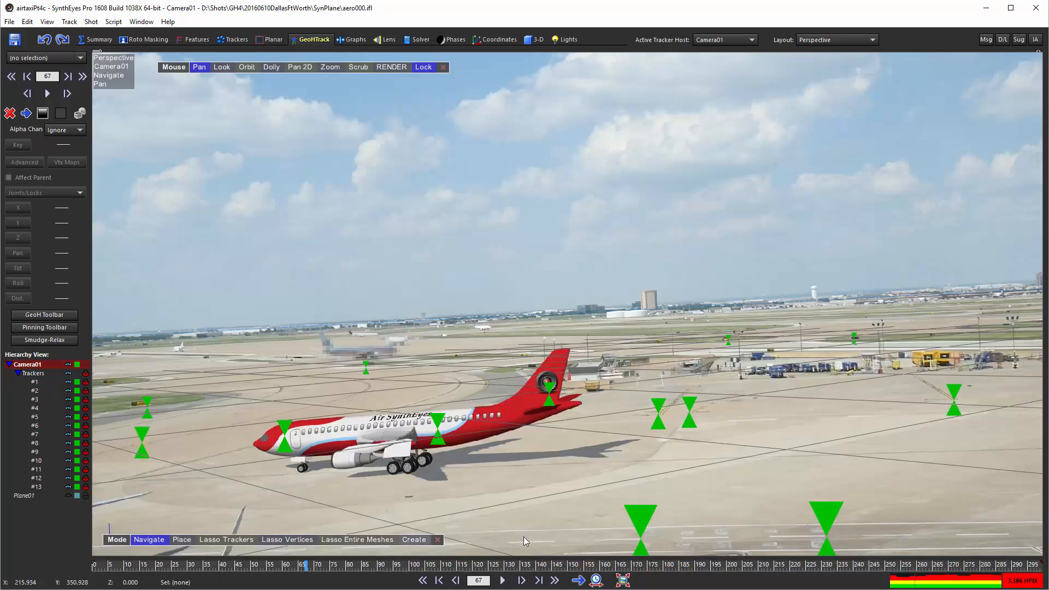
click(67, 495)
click(68, 495)
click(68, 494)
click(68, 495)
click(68, 494)
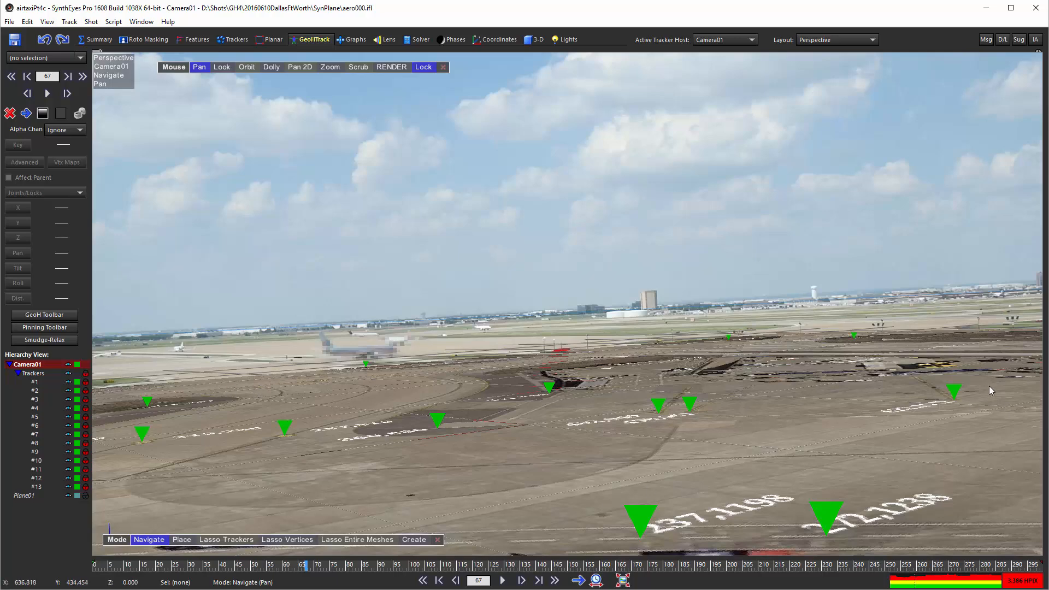
Scrub to frame 10 and check the map's alignment with the tarmac by toggling Plane01's visibility.
drag(172, 565, 125, 569)
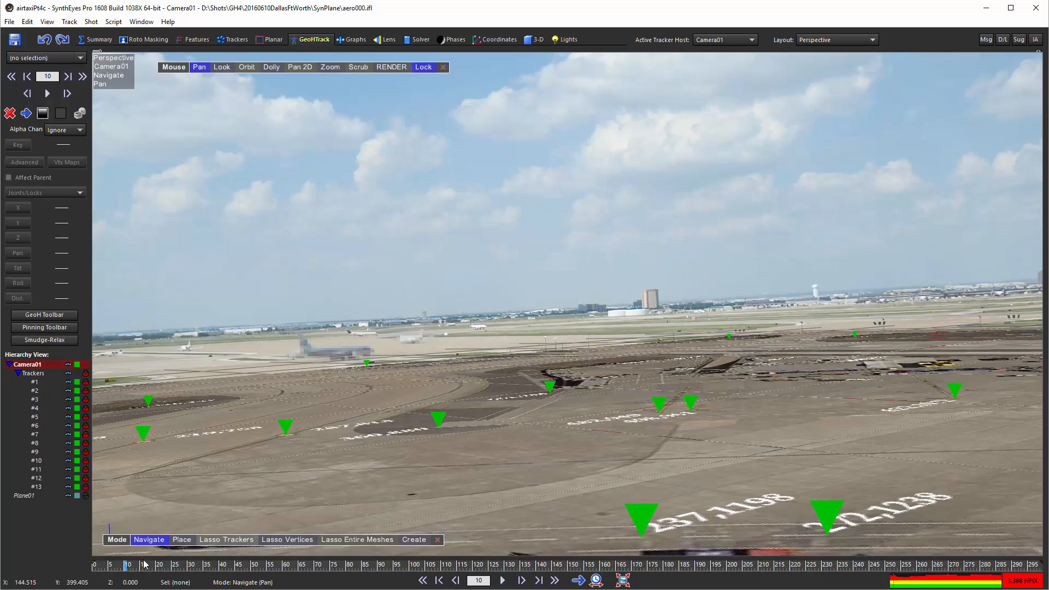
click(66, 495)
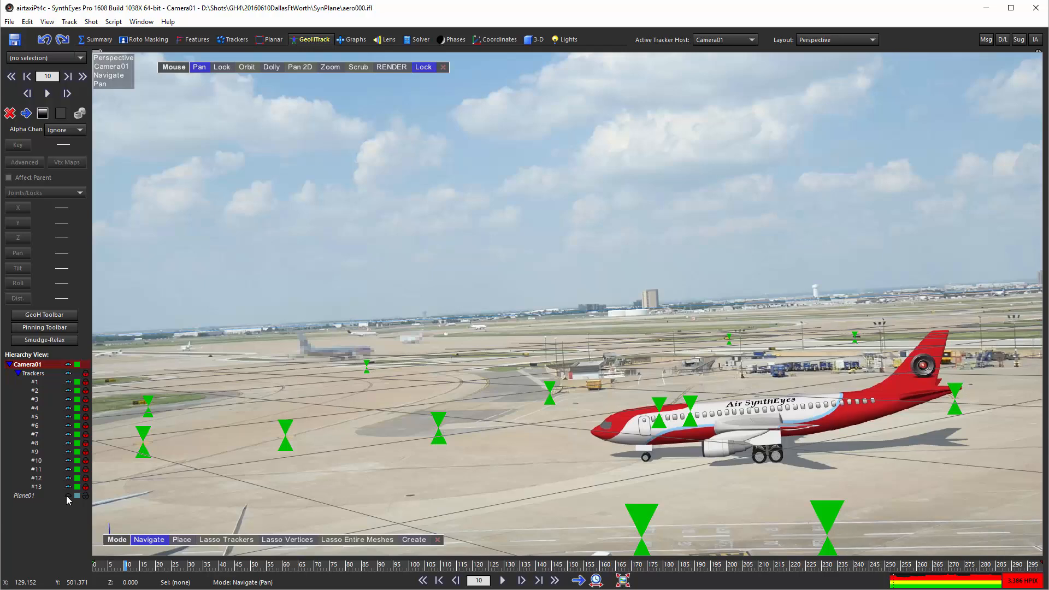
click(66, 496)
click(67, 496)
click(67, 496)
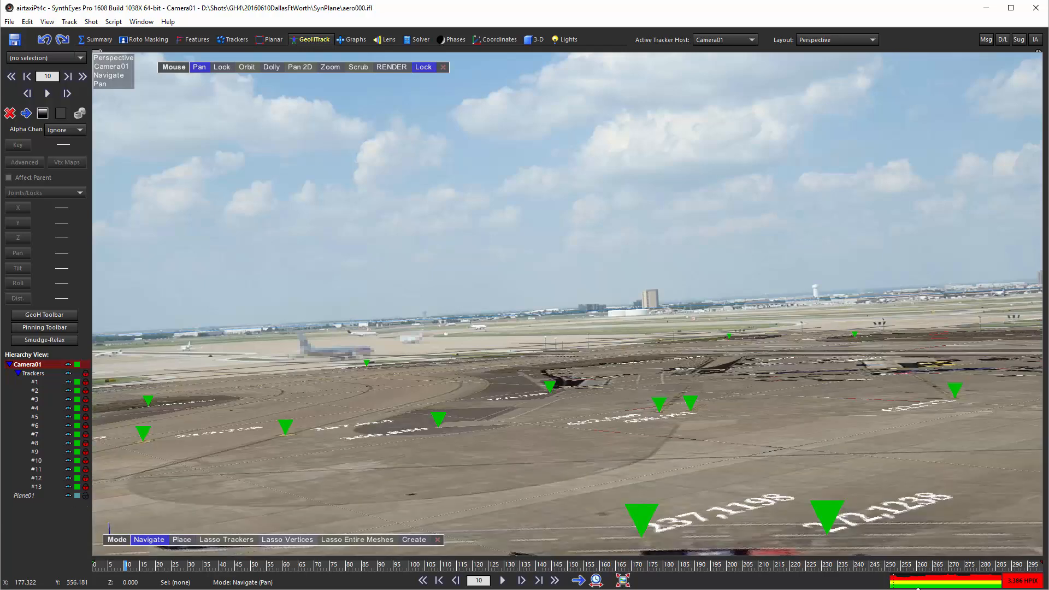
Go to frame 263 and check the map against the footage by toggling Plane01's visibility, leaving the plane hidden.
click(928, 567)
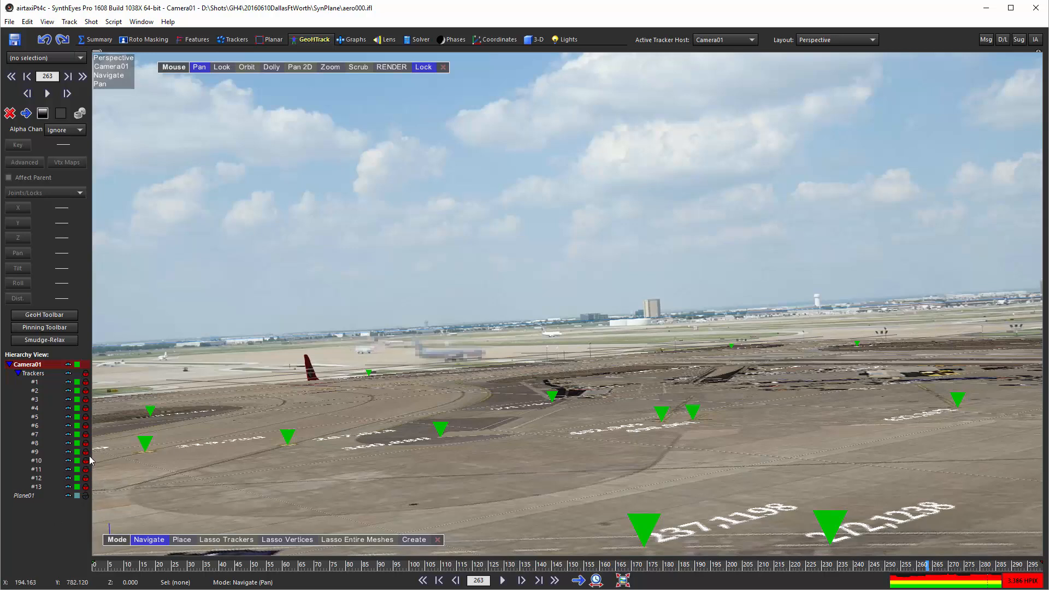
click(67, 496)
click(67, 496)
click(67, 495)
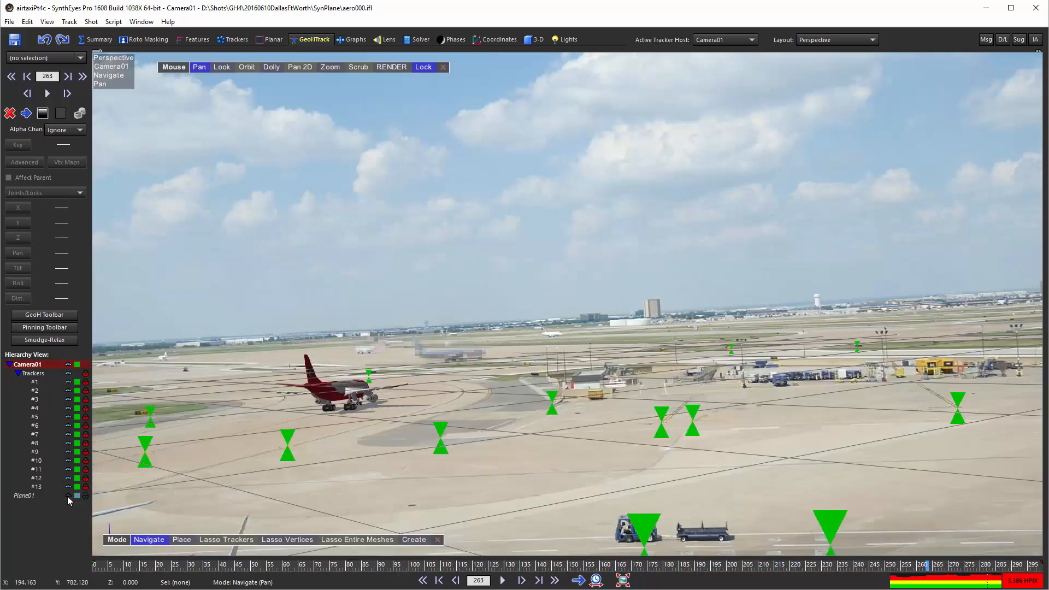
click(67, 496)
click(68, 495)
click(68, 496)
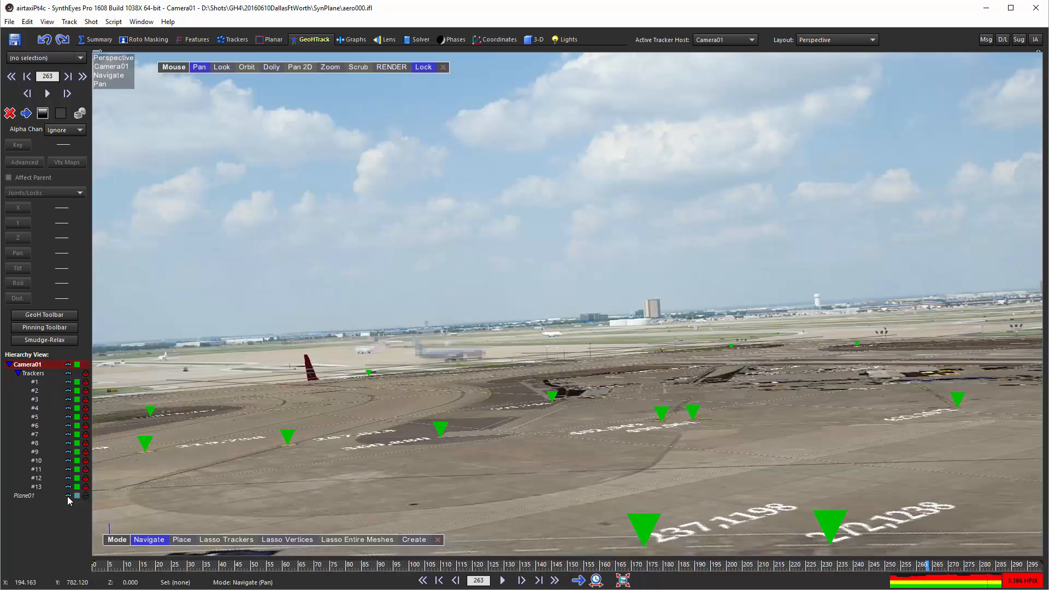
click(68, 495)
click(68, 495)
click(68, 495)
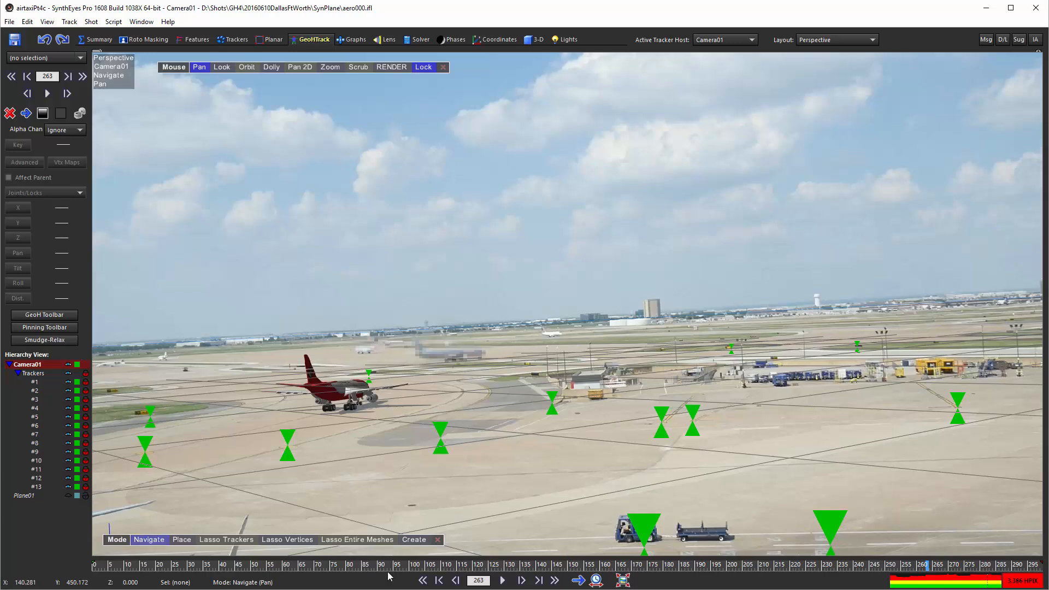